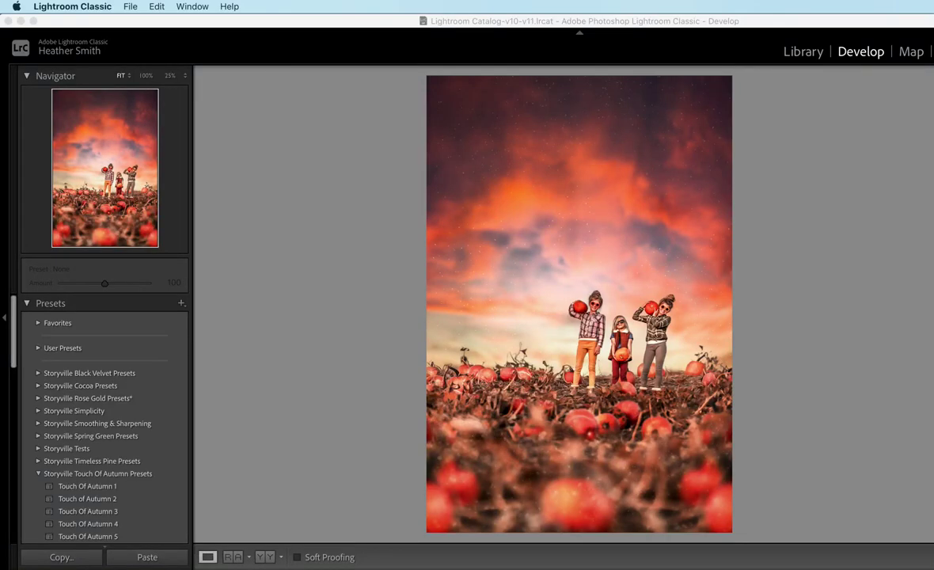
Switch Lightroom's Develop view from the fiery-sky edit to the unedited original pumpkin-patch photo
key(super+Tab)
key(super+z)
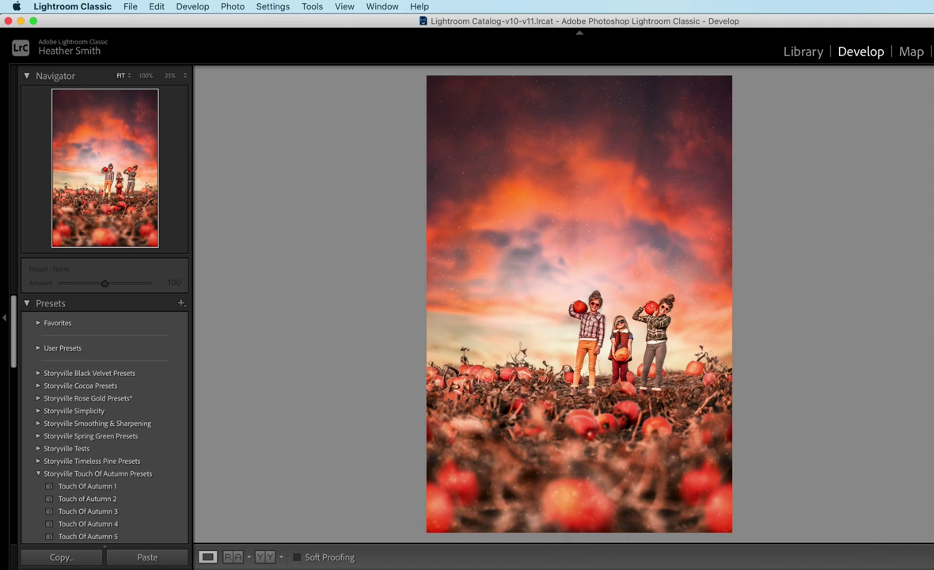
key(super+shift+r)
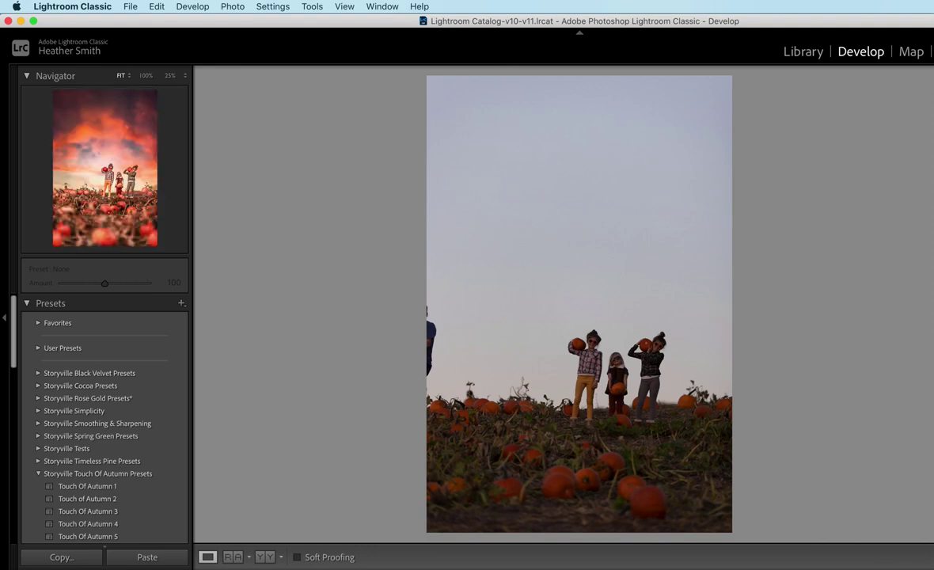
Apply the Touch Of Autumn 1 preset and compare it against the before view
click(115, 489)
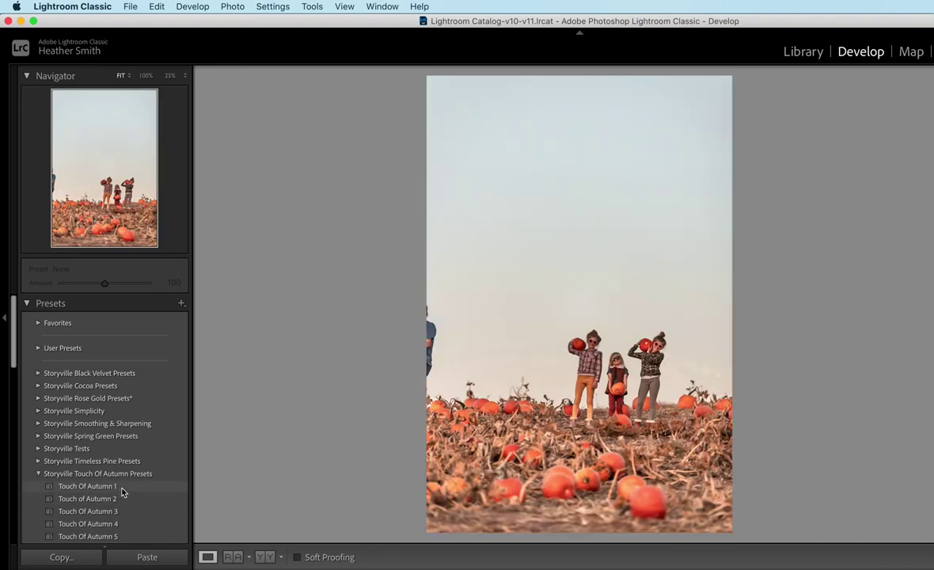
click(121, 488)
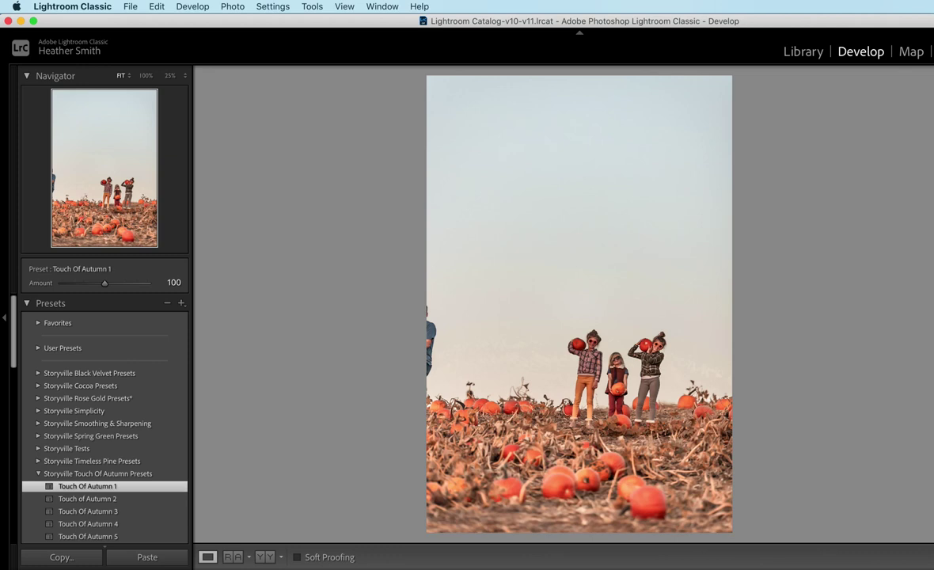
key(backslash)
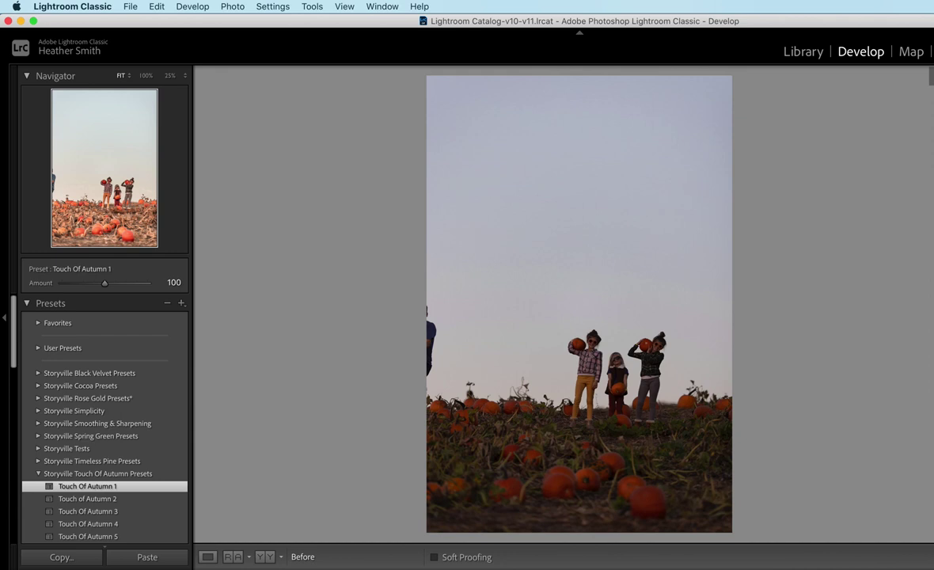
key(backslash)
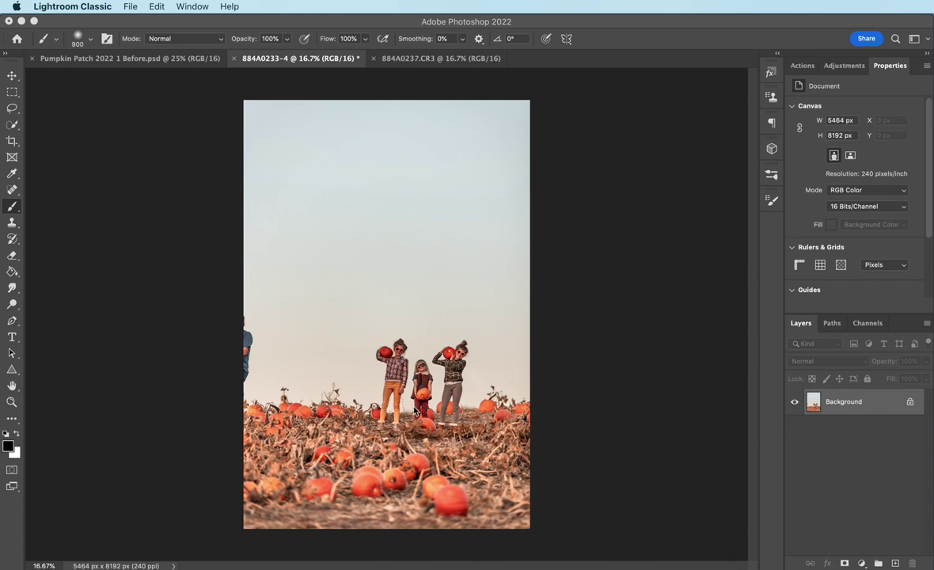
Select the whole warmed 884A0233-4 photo with the Rectangular Marquee
click(405, 60)
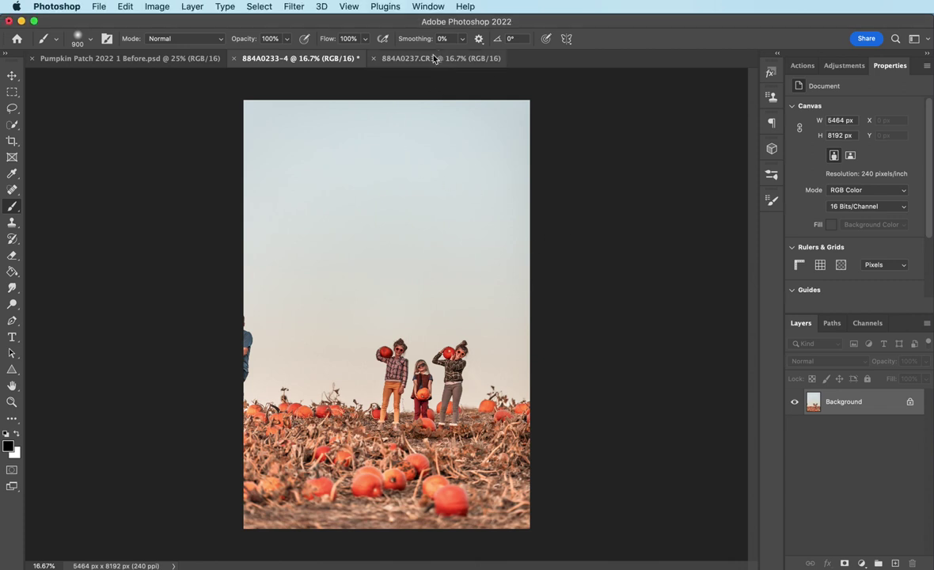
click(435, 60)
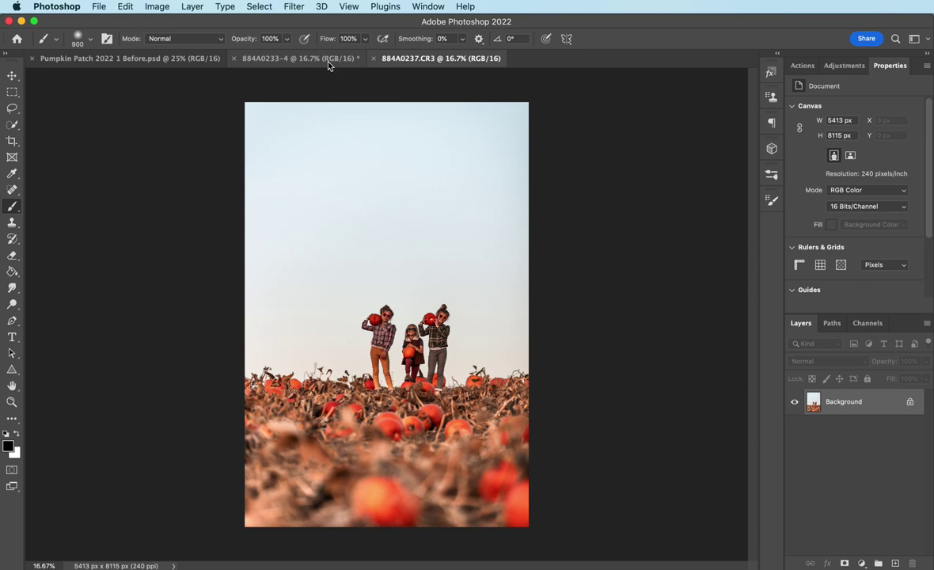
click(301, 59)
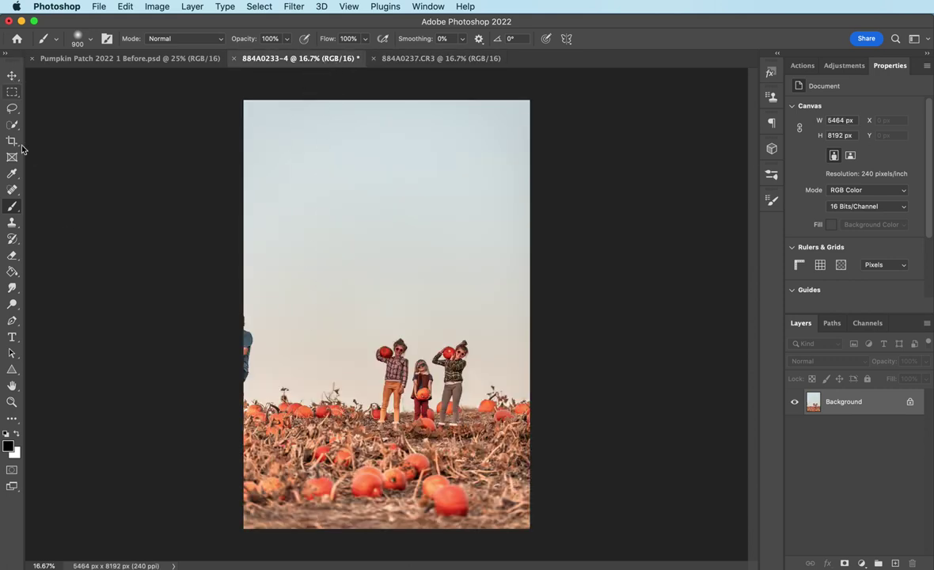
click(12, 93)
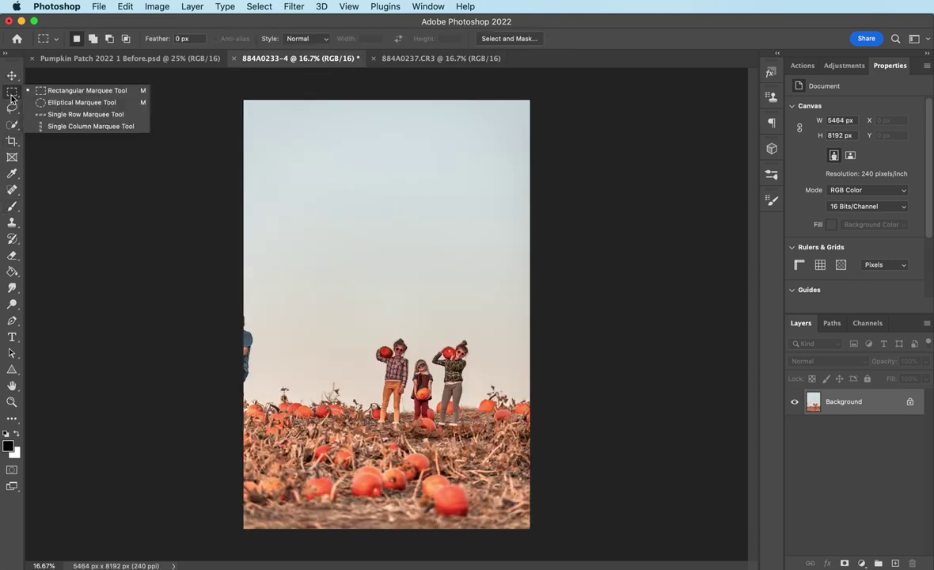
click(88, 93)
drag(238, 95, 545, 527)
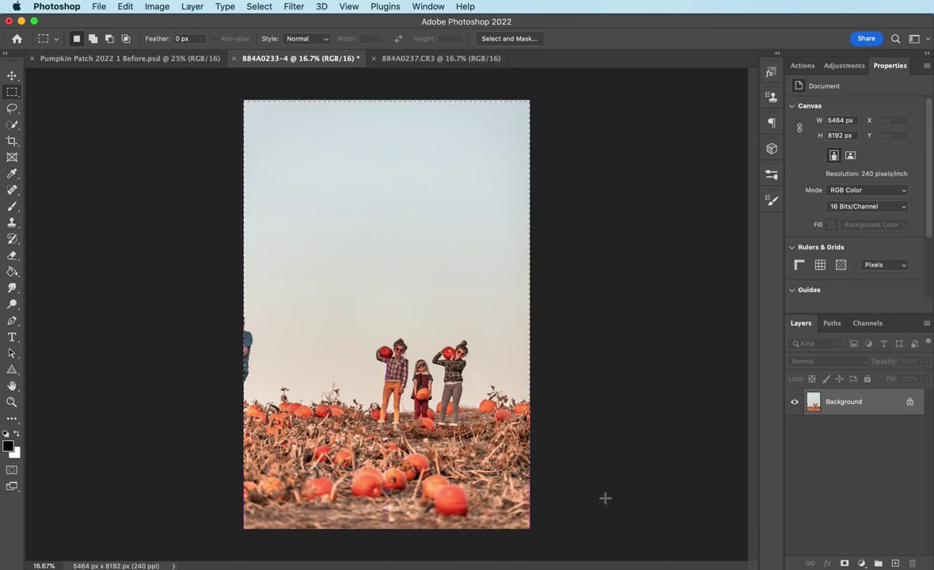
Paste it into 884A0237.CR3 as Layer 1, align it over the Background, and set opacity to 100%
click(411, 58)
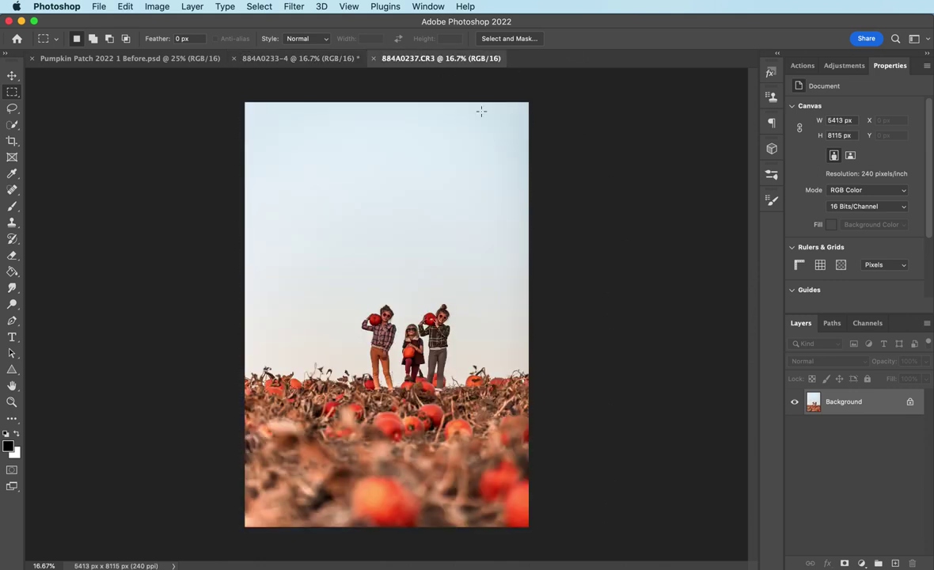
key(super+v)
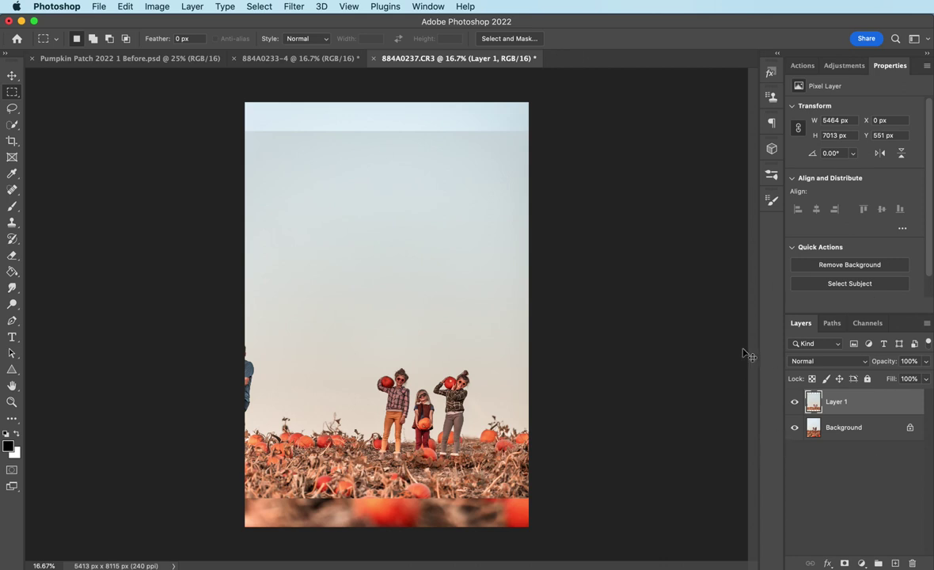
key(super+t)
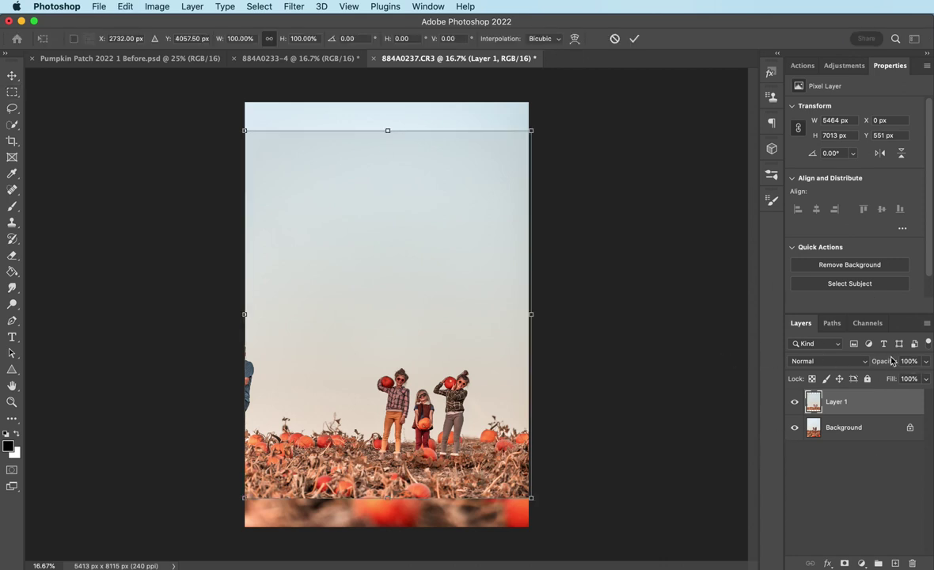
drag(890, 361, 869, 362)
drag(503, 340, 496, 283)
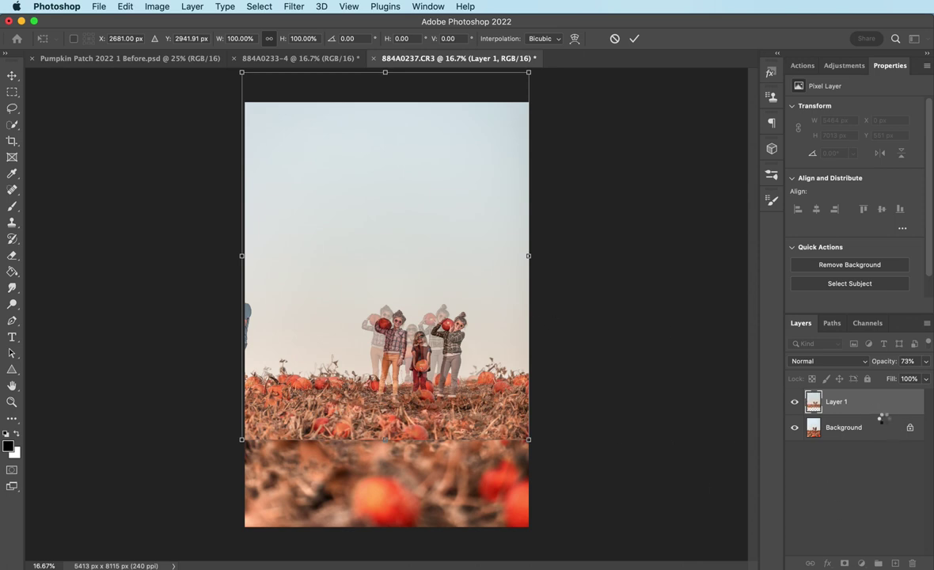
key(Return)
click(902, 361)
text(100)
key(Return)
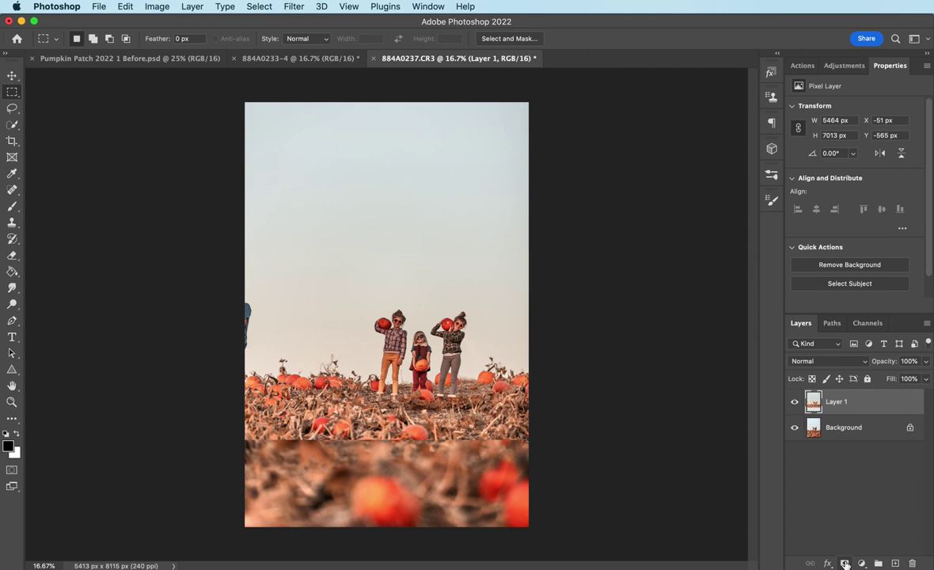
Add a mask to Layer 1 and paint black along its bottom seam, left to right
click(845, 564)
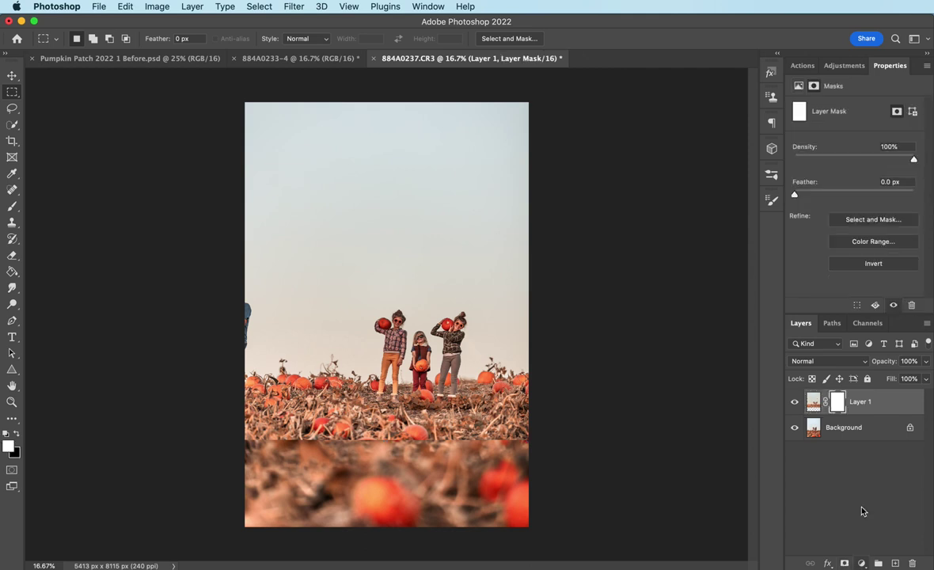
click(17, 434)
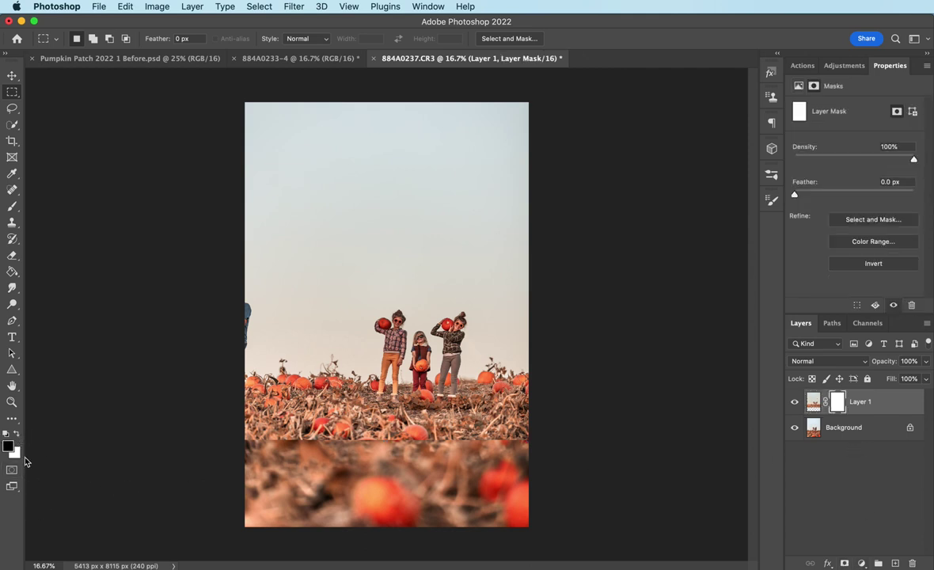
click(14, 208)
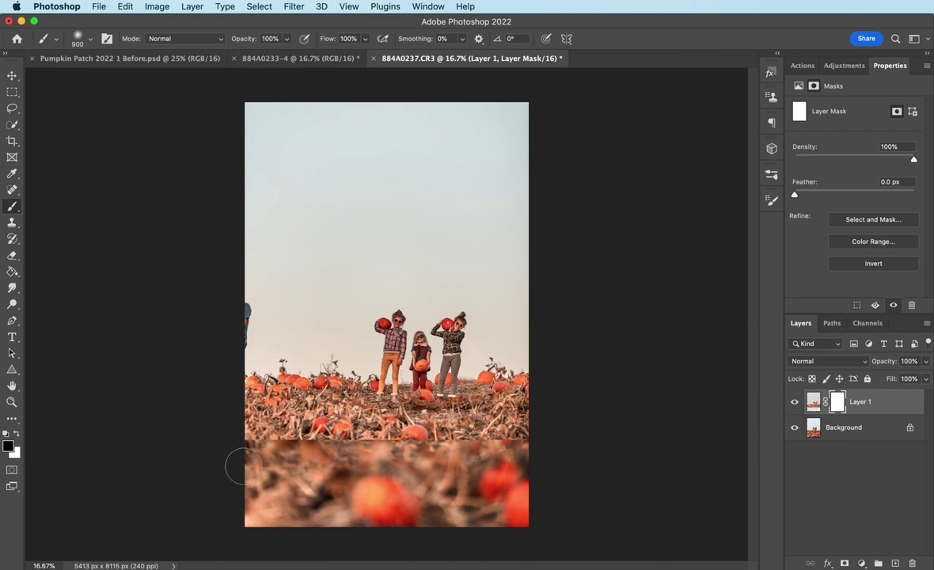
mouse_move(243, 467)
mouse_down()
mouse_move(237, 403)
mouse_move(392, 407)
mouse_up()
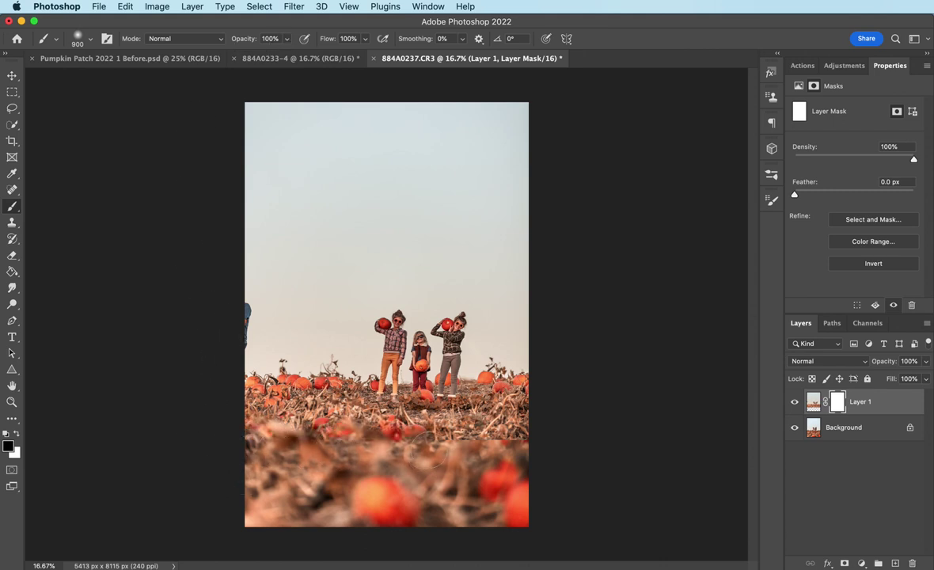
mouse_move(427, 443)
mouse_down()
mouse_move(407, 428)
mouse_move(523, 448)
mouse_up()
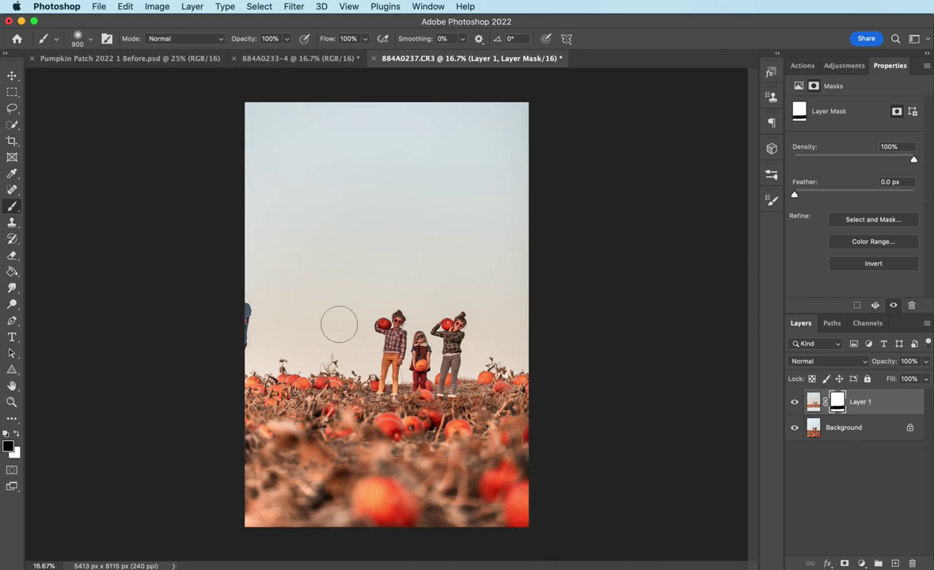
Flatten the image and duplicate it as Layer 1
click(168, 6)
mouse_move(192, 6)
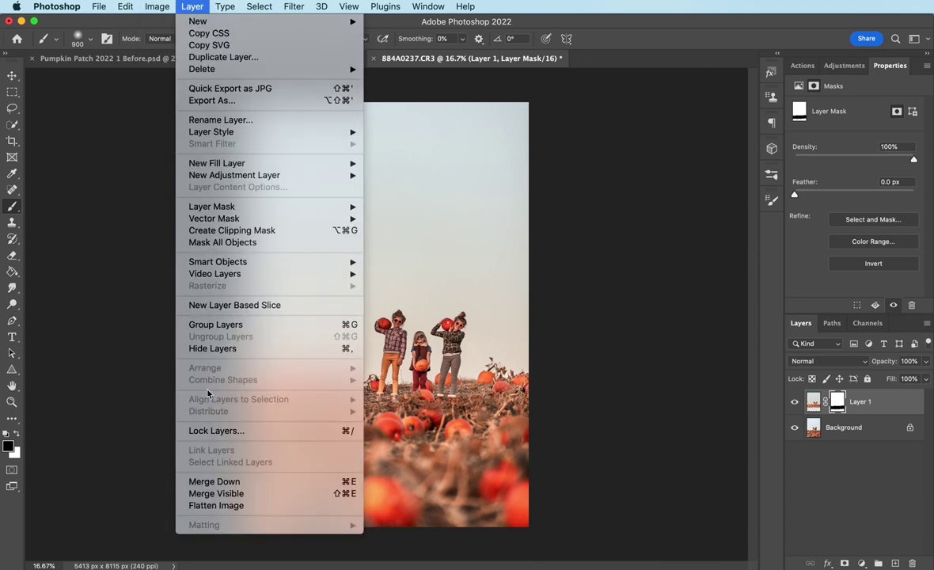
click(212, 506)
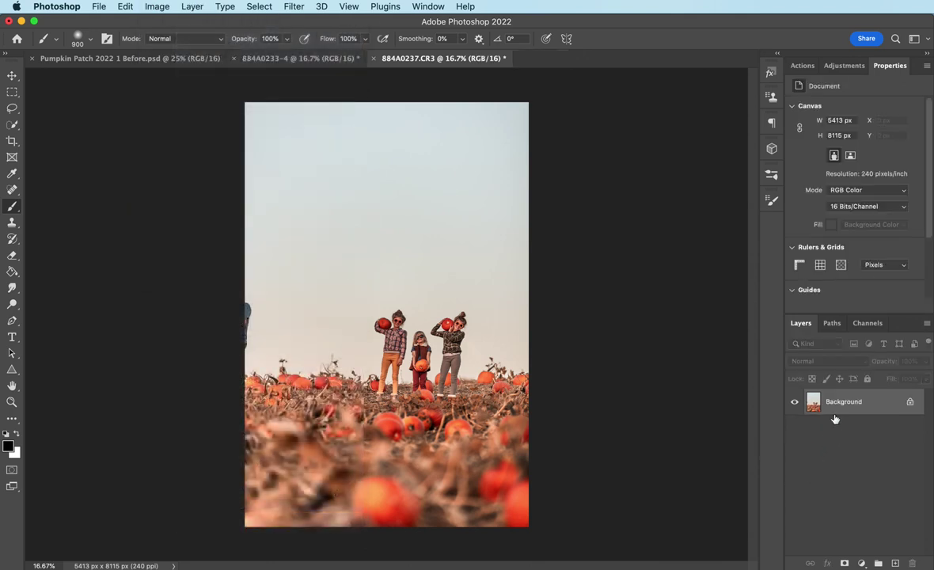
key(super+j)
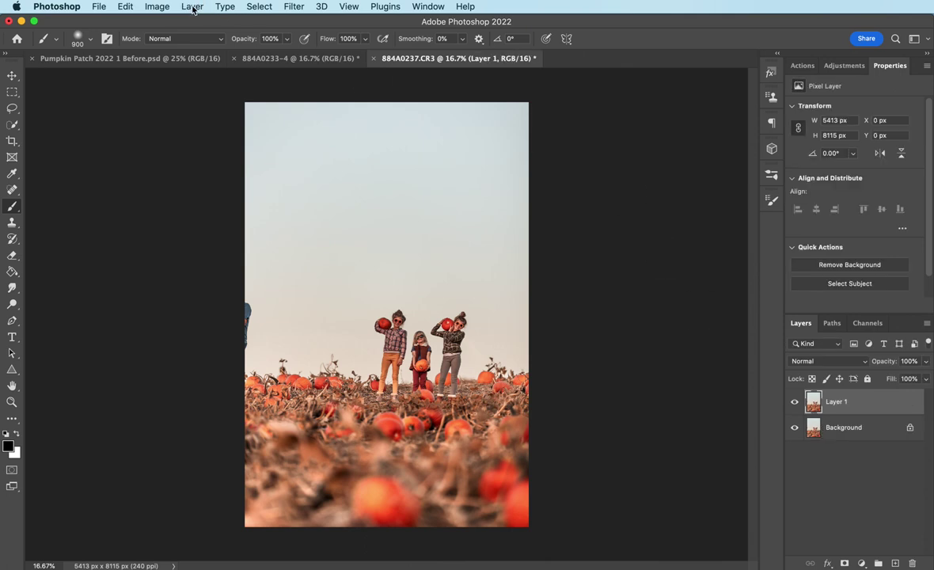
Mirror Layer 1 horizontally by setting its transform width to -100%
key(super+t)
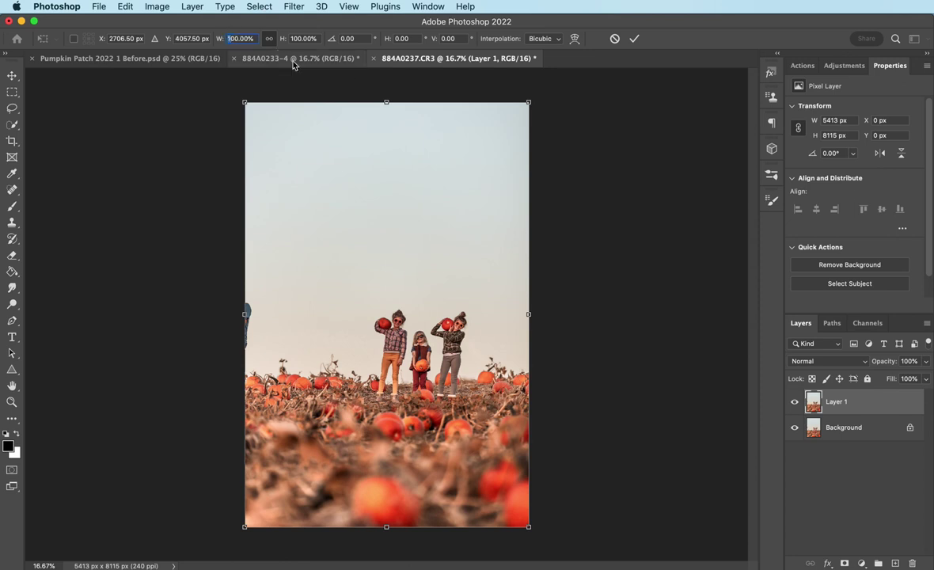
click(231, 38)
key(BackSpace)
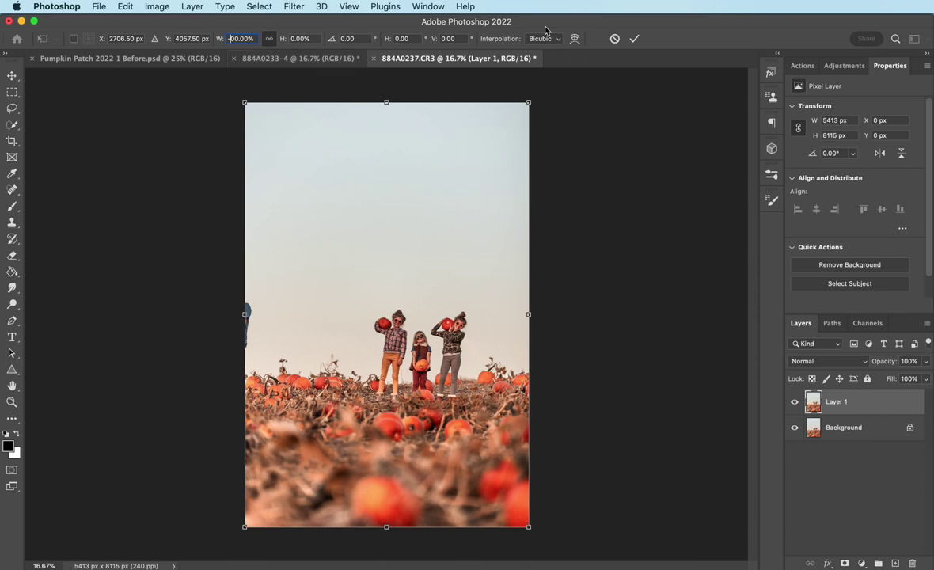
text(-1)
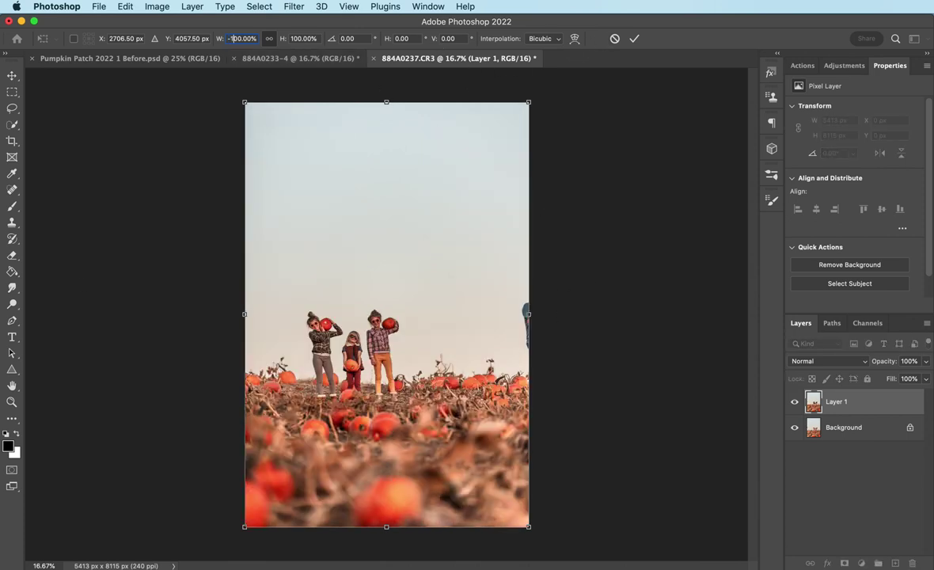
click(634, 39)
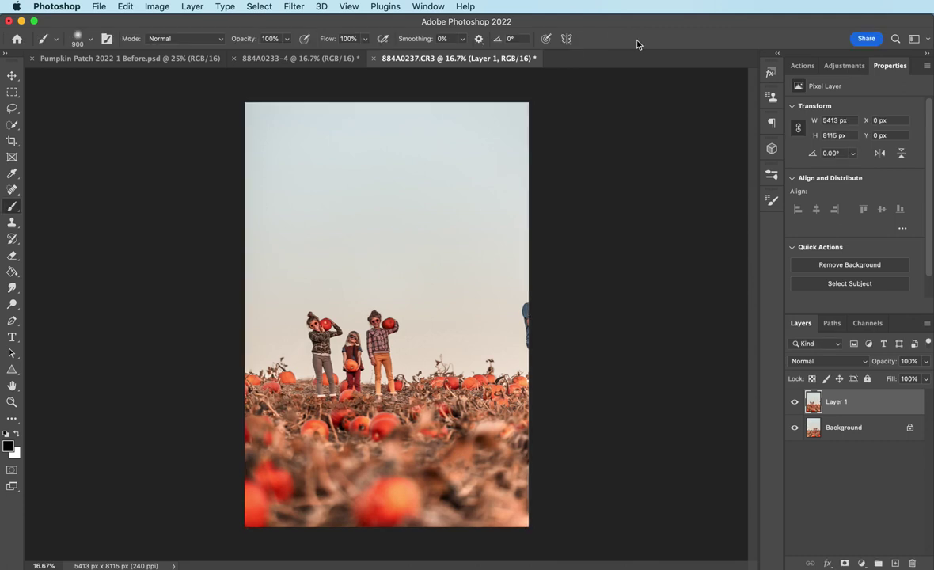
Give the flipped layer an inverted black mask, paint the left edge and lower-left corner white, and compare
click(844, 562)
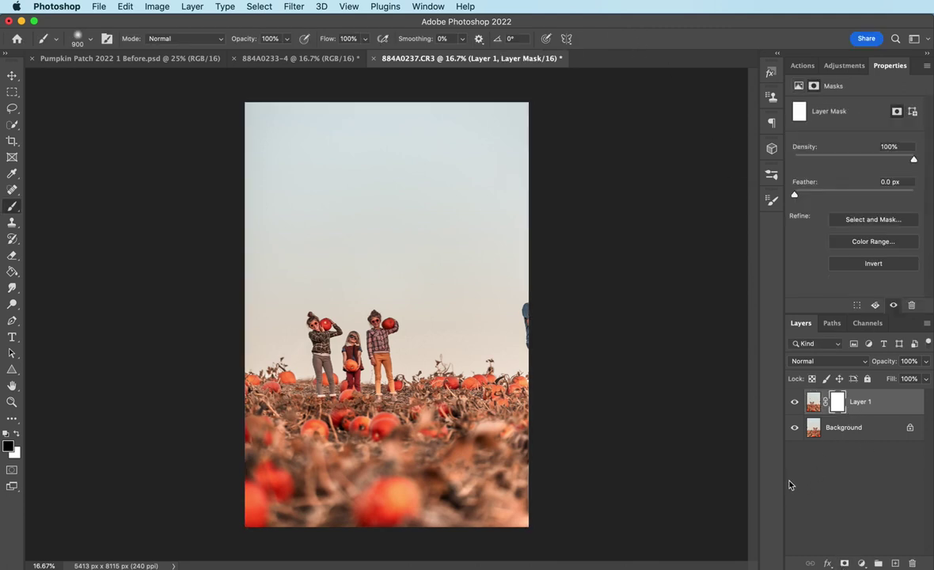
key(super+i)
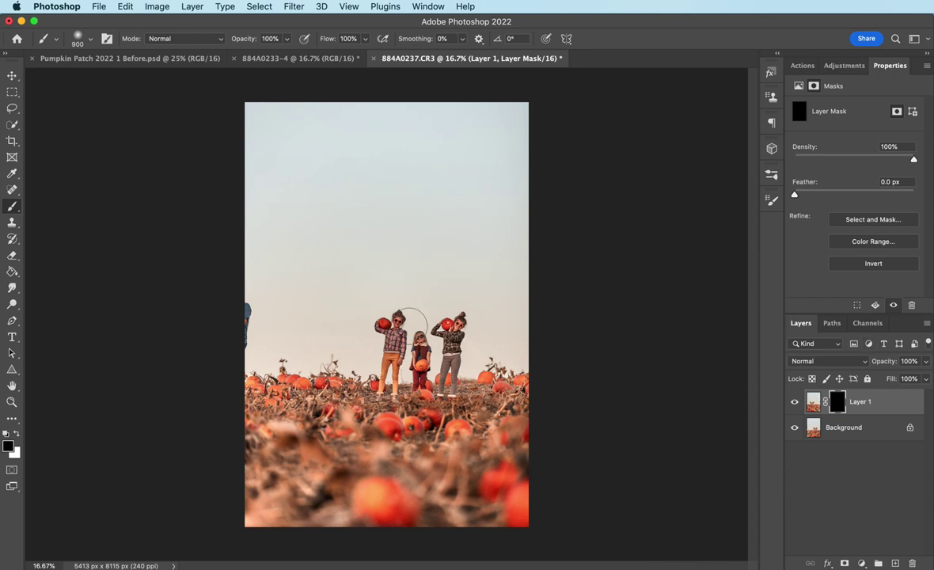
key(x)
mouse_move(262, 299)
mouse_down()
mouse_move(234, 324)
mouse_move(231, 345)
mouse_up()
mouse_move(235, 504)
mouse_down()
mouse_move(255, 459)
mouse_move(293, 471)
mouse_move(255, 418)
mouse_move(233, 423)
mouse_up()
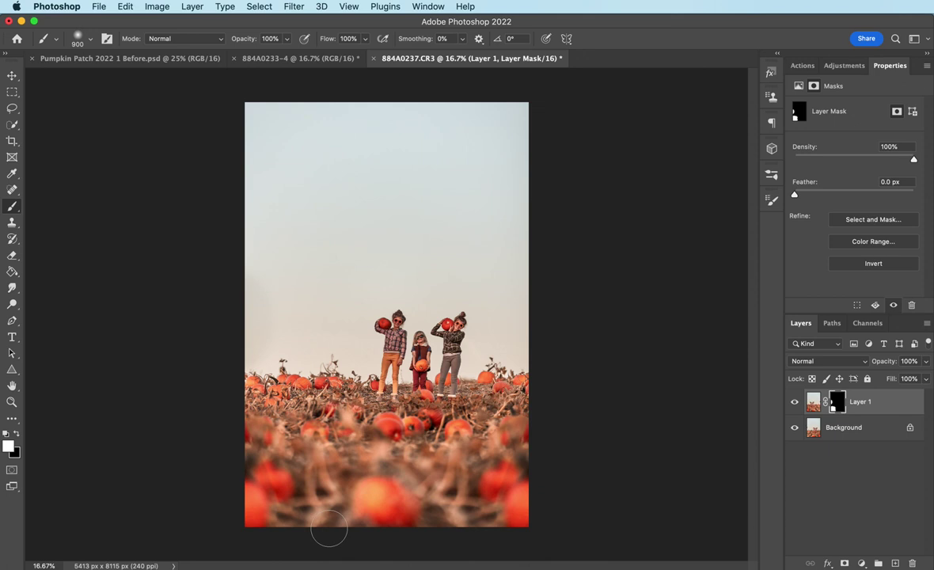
click(794, 403)
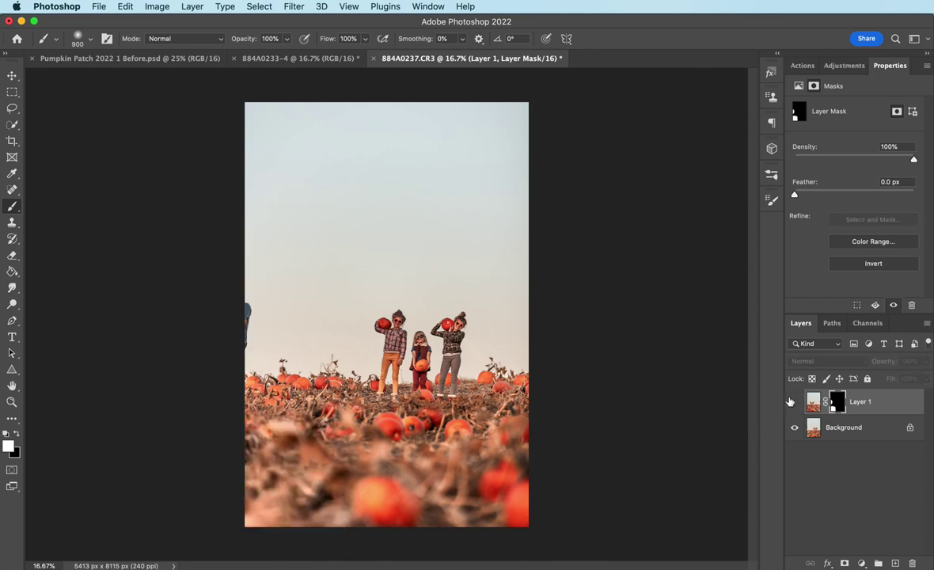
click(794, 403)
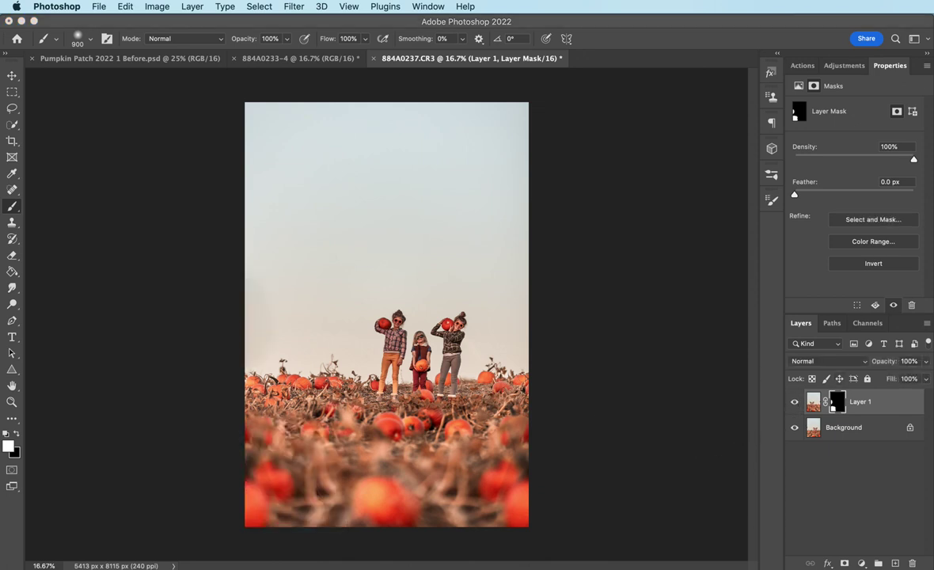
Flatten the image, duplicate it onto a new layer, and zoom in on the children
click(193, 7)
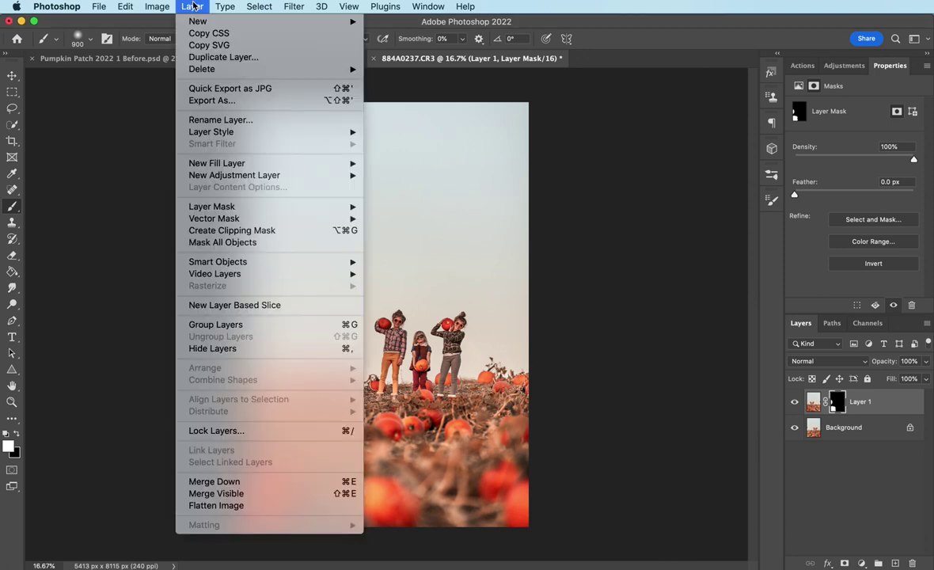
click(217, 505)
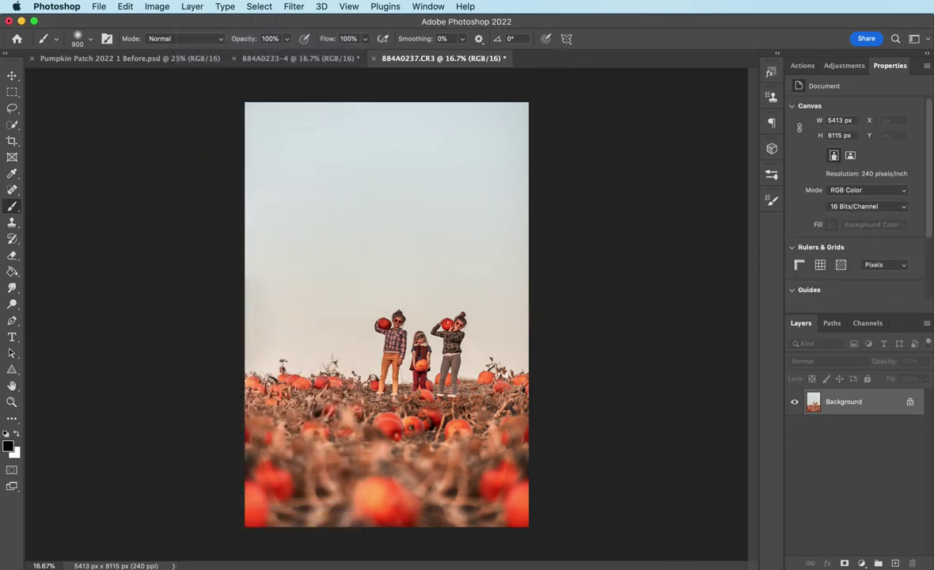
key(super+j)
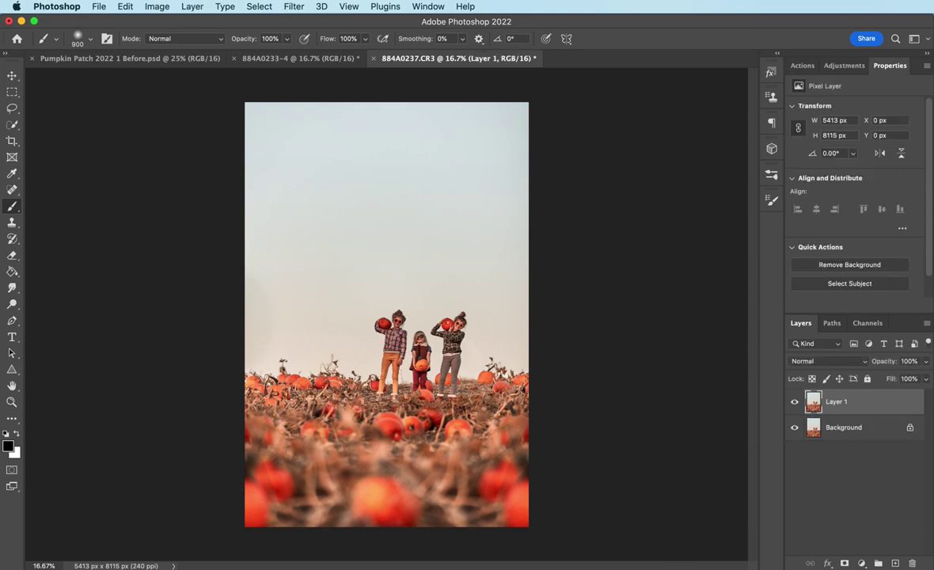
key(super+equal)
key(super+equal)
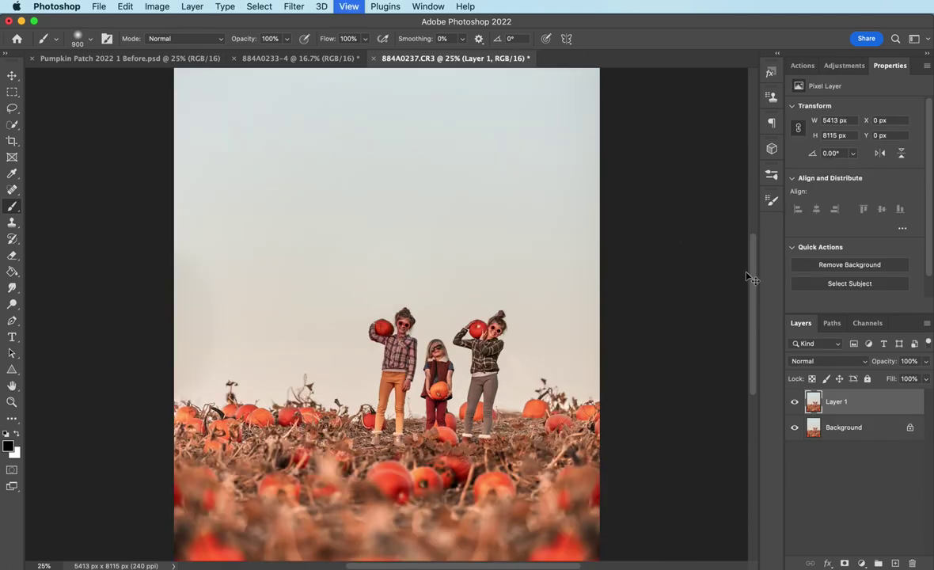
key(super+equal)
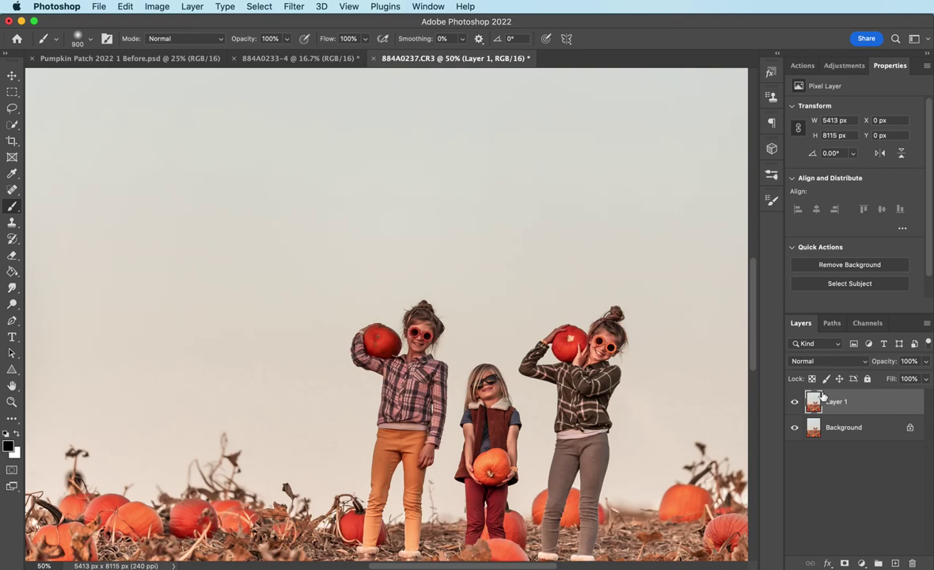
Lasso and copy the right girl's hair bun, then enlarge and rotate the pasted copy to fit her head
click(12, 110)
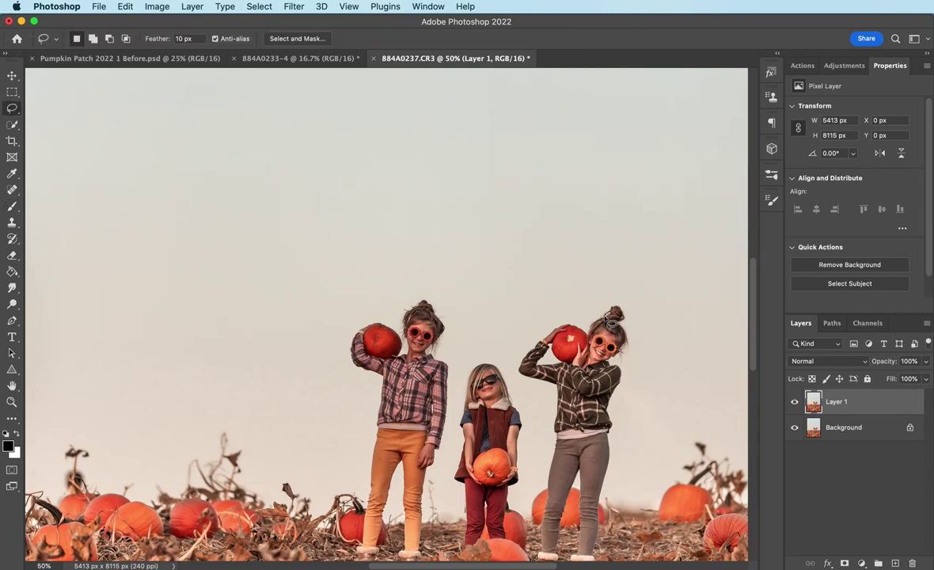
mouse_move(599, 315)
mouse_down()
mouse_move(605, 306)
mouse_move(631, 317)
mouse_move(611, 326)
mouse_move(599, 315)
mouse_up()
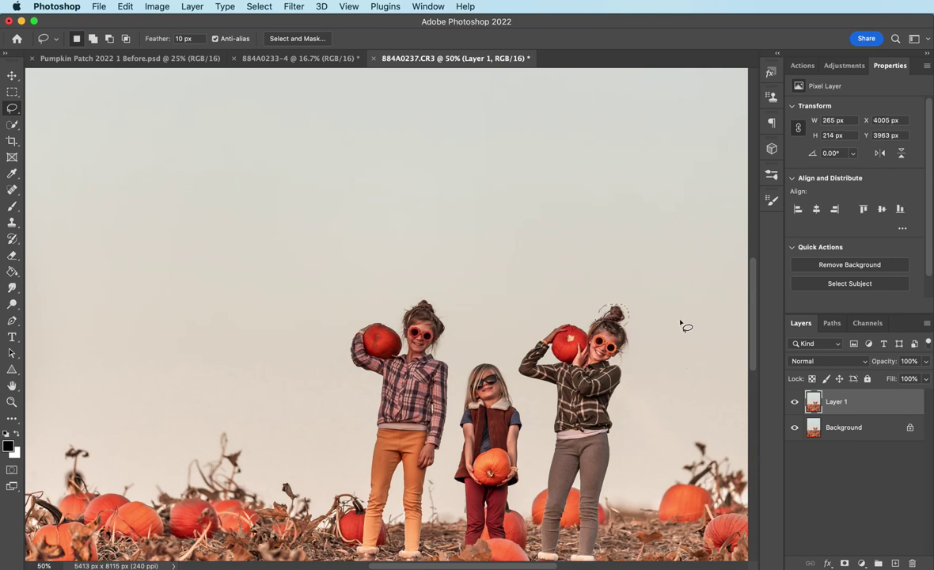
key(super+c)
key(super+v)
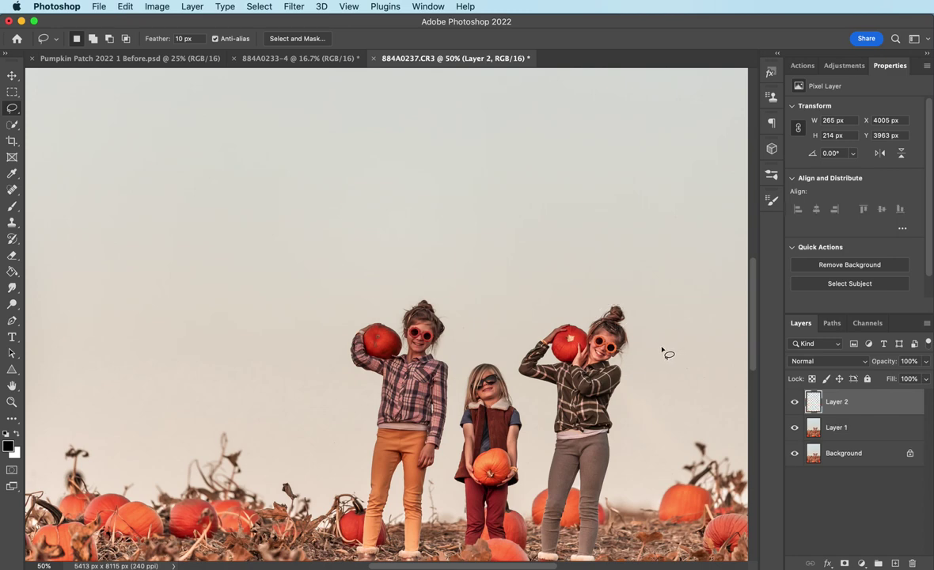
key(super+t)
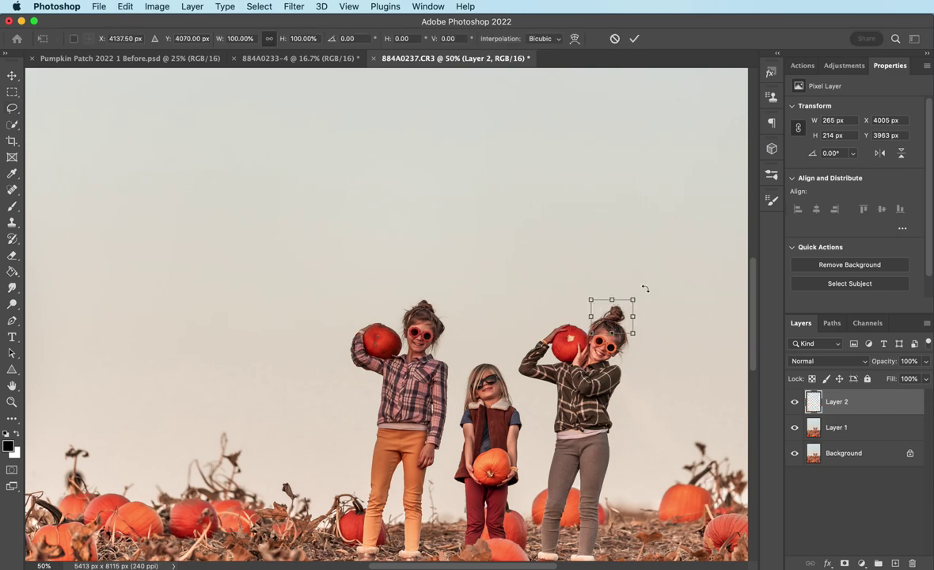
drag(634, 315, 639, 315)
drag(655, 300, 675, 294)
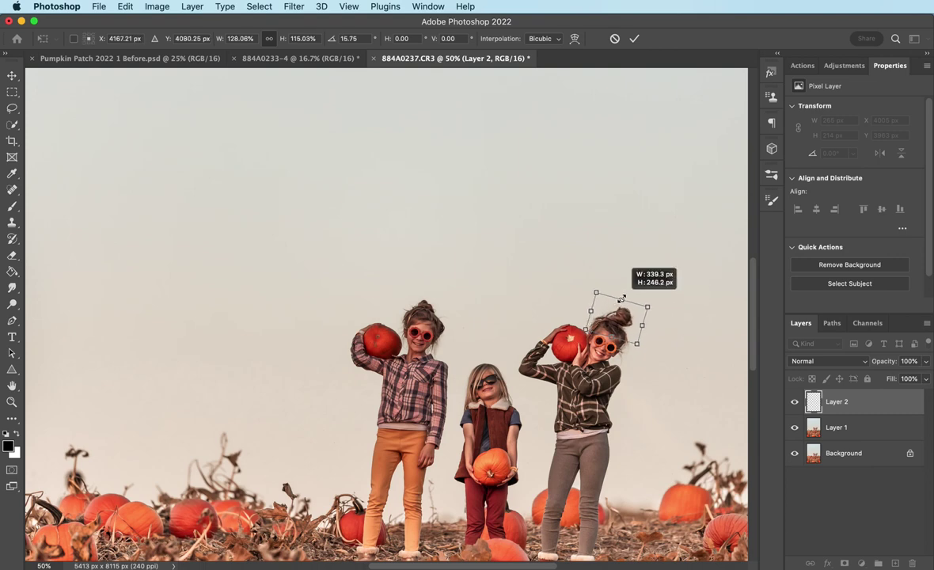
drag(621, 298, 635, 300)
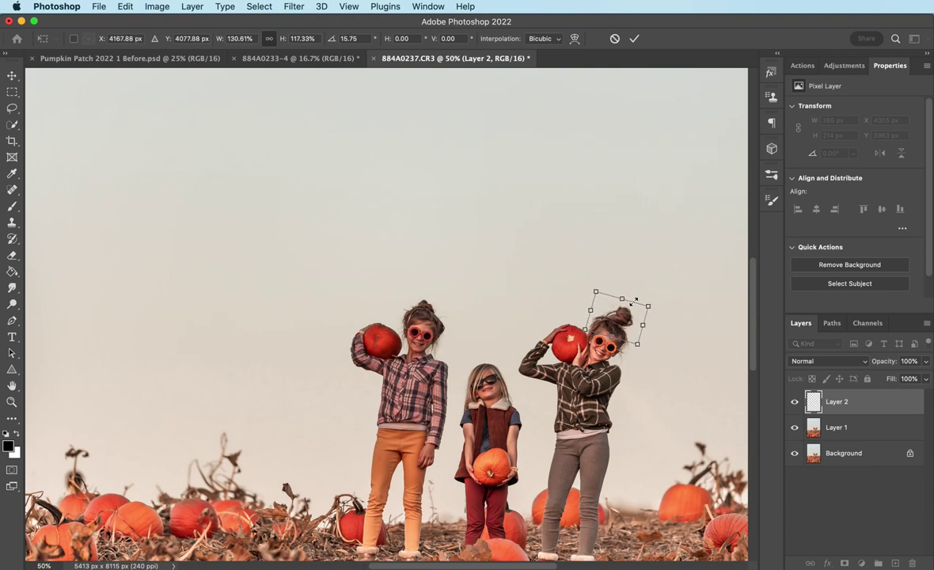
Apply the bun transformation and flatten everything into one Background layer
key(Return)
key(l)
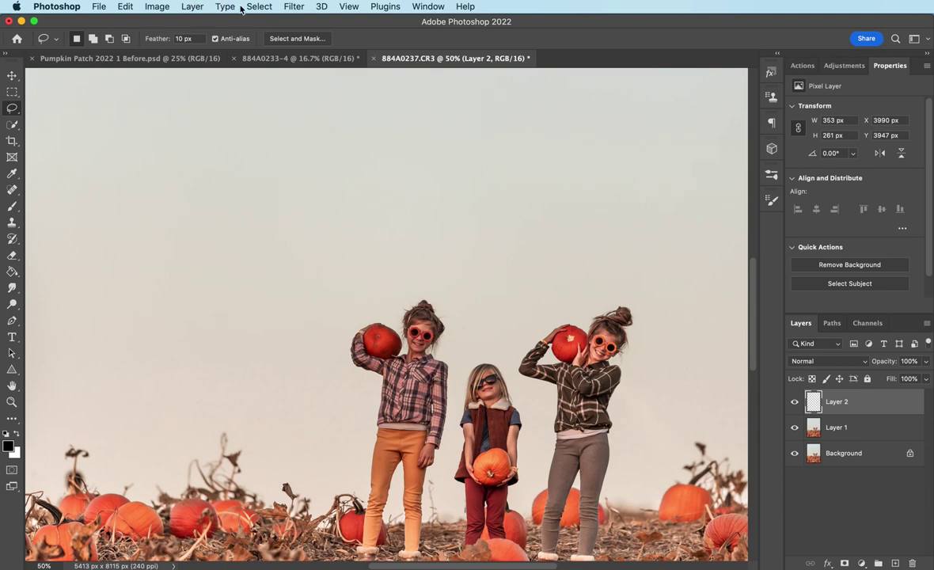
click(192, 6)
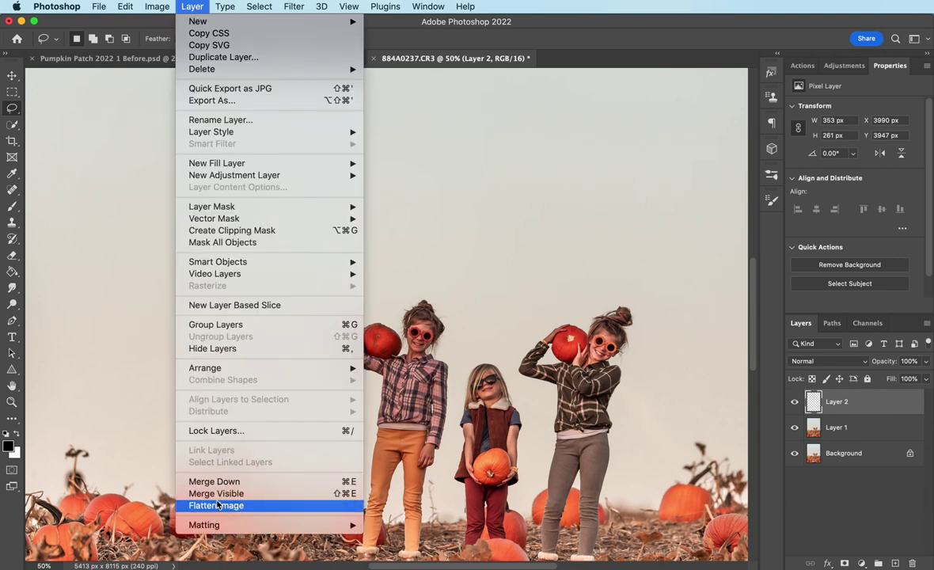
click(264, 507)
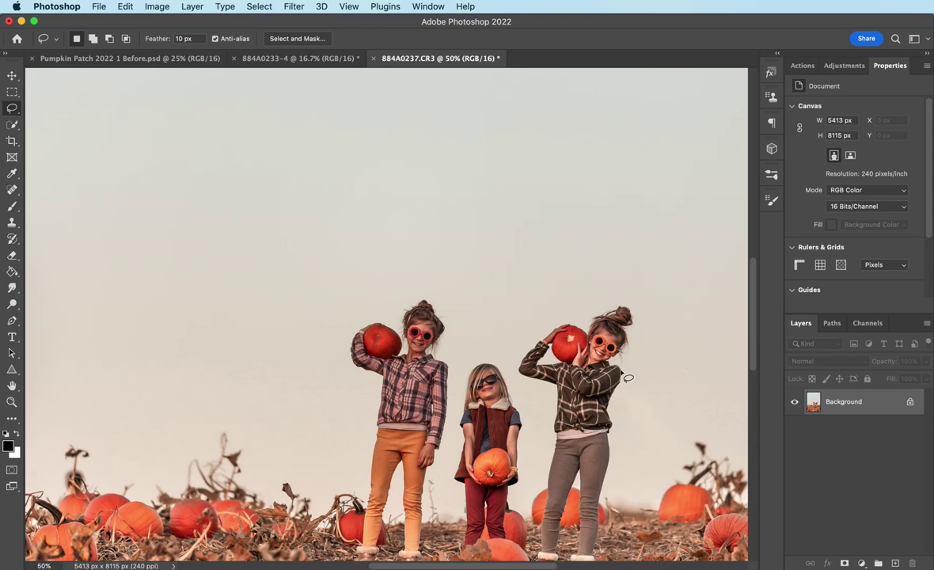
Duplicate the image as Layer 1 and open it in Liquify, zoomed in on the girls
key(super+j)
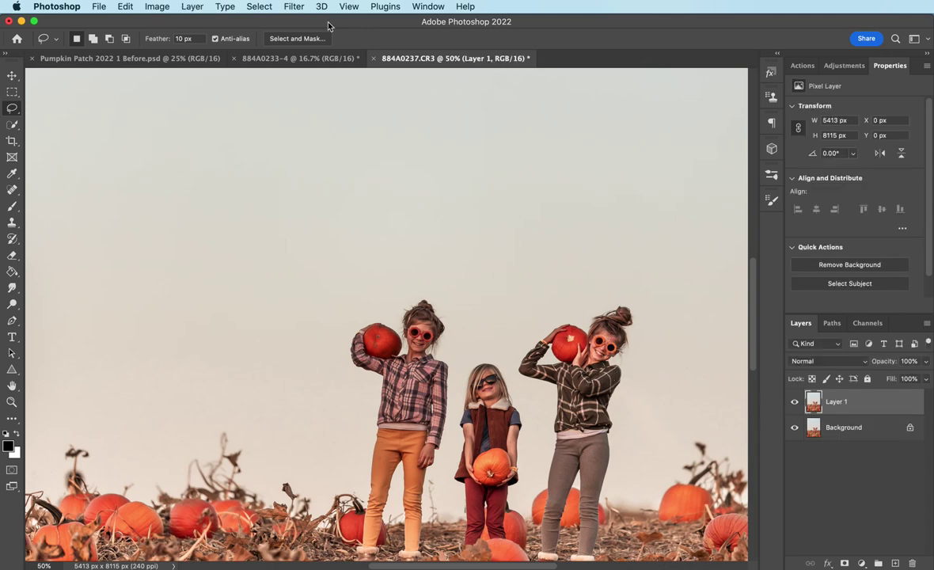
click(294, 6)
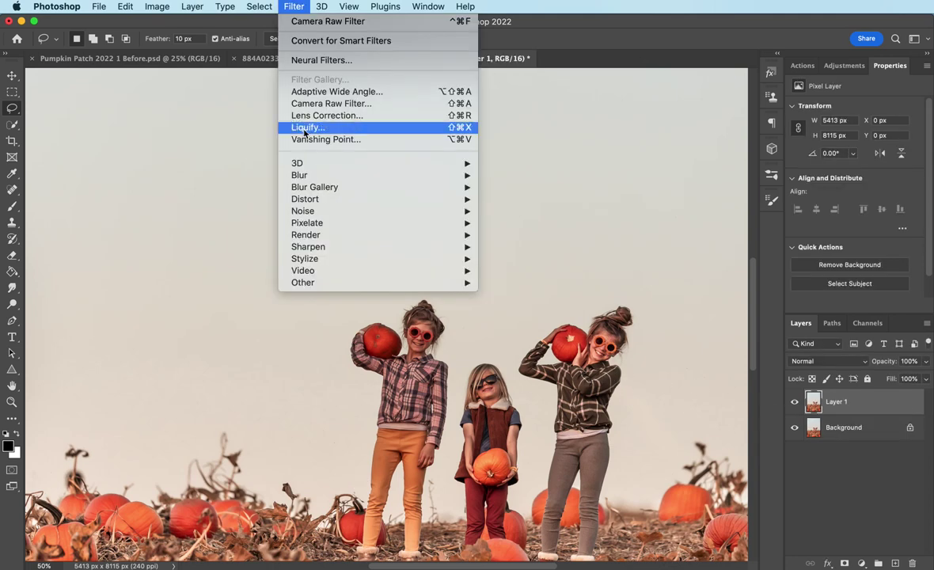
click(313, 131)
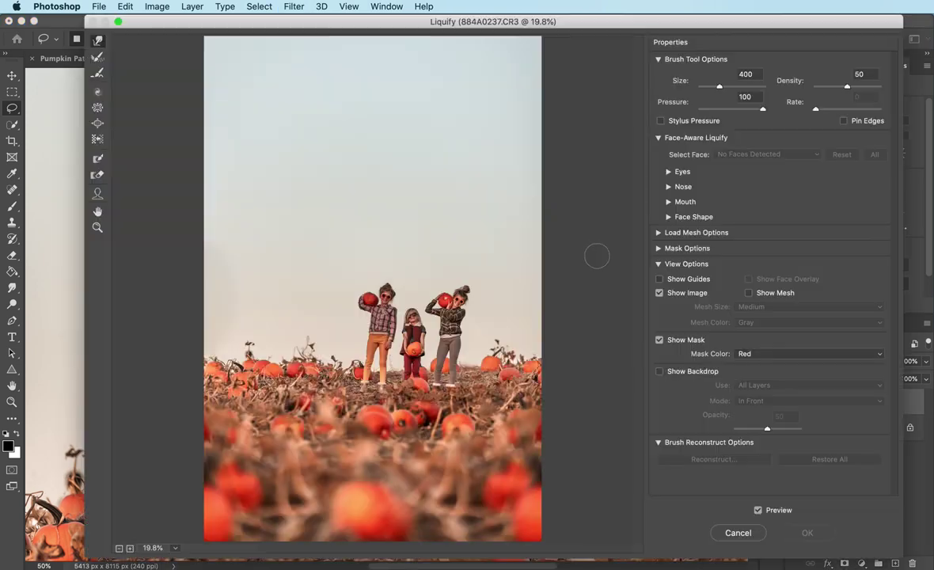
drag(495, 21, 414, 22)
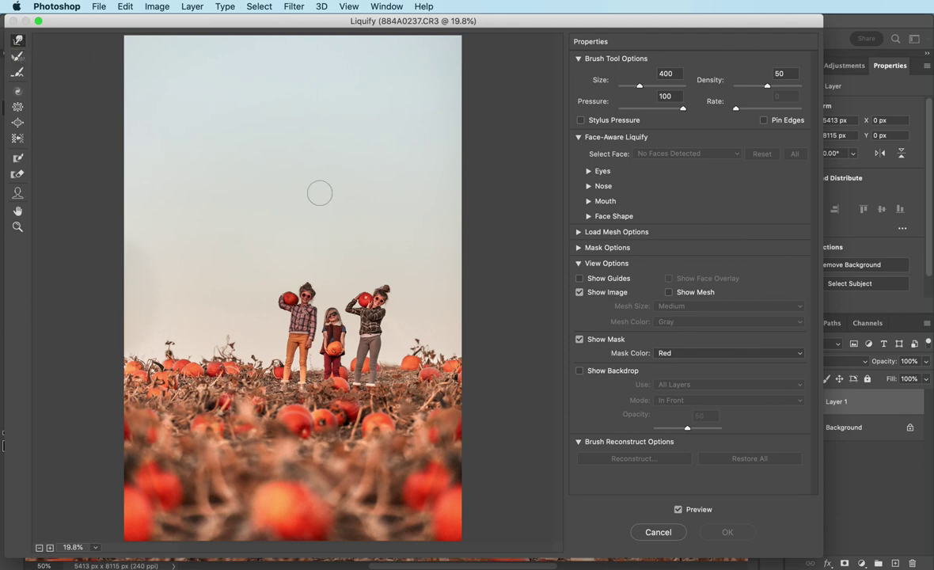
key(super+plus)
key(super+plus)
key(super+plus)
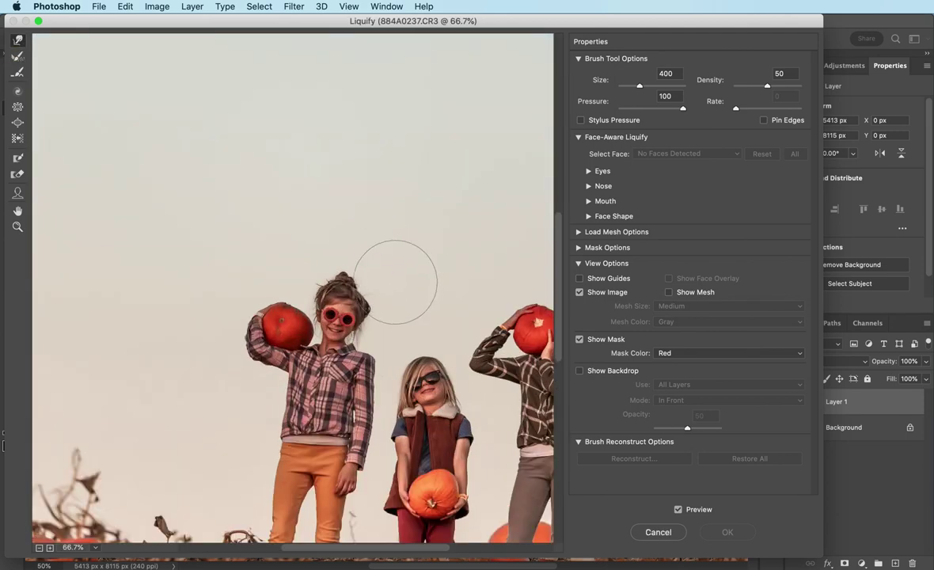
key(bracketleft)
key(bracketleft)
key(bracketleft)
key(bracketleft)
key(bracketleft)
Forward-warp the left and right girls' hair buns with a smaller brush and apply Liquify
drag(354, 277, 343, 258)
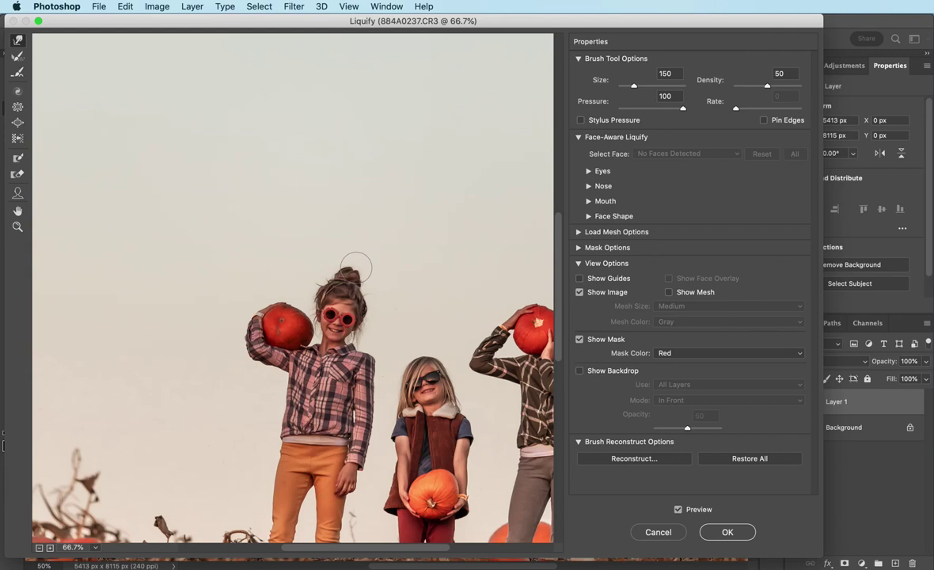
key(bracketleft)
key(bracketleft)
drag(308, 551, 358, 550)
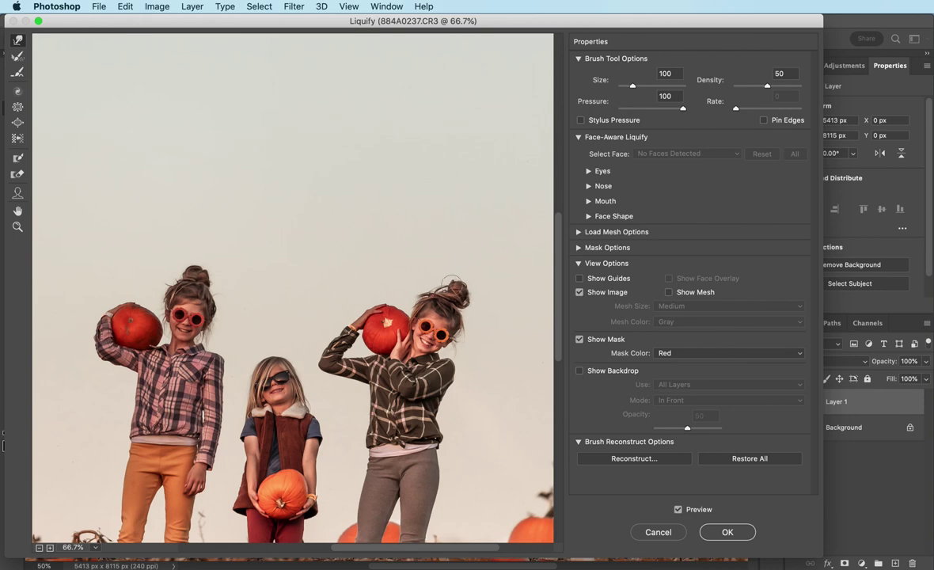
drag(451, 273, 453, 282)
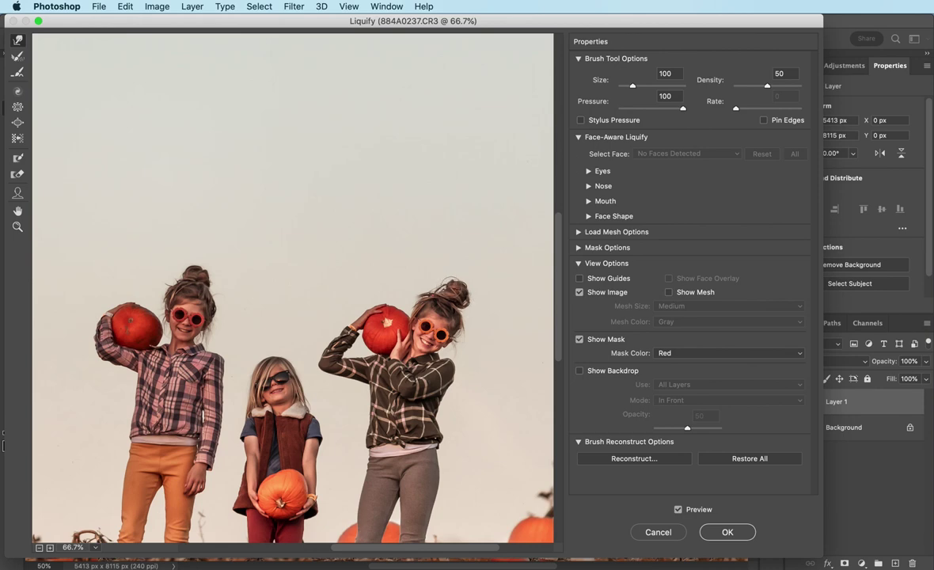
click(725, 541)
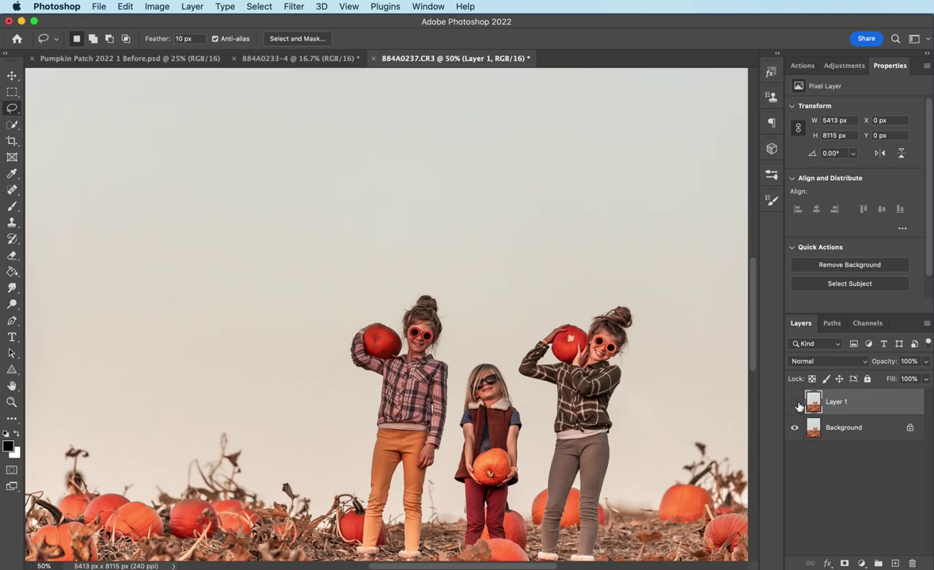
Toggle the liquified layer to compare, then zoom out to fit the whole photo
click(795, 402)
click(795, 401)
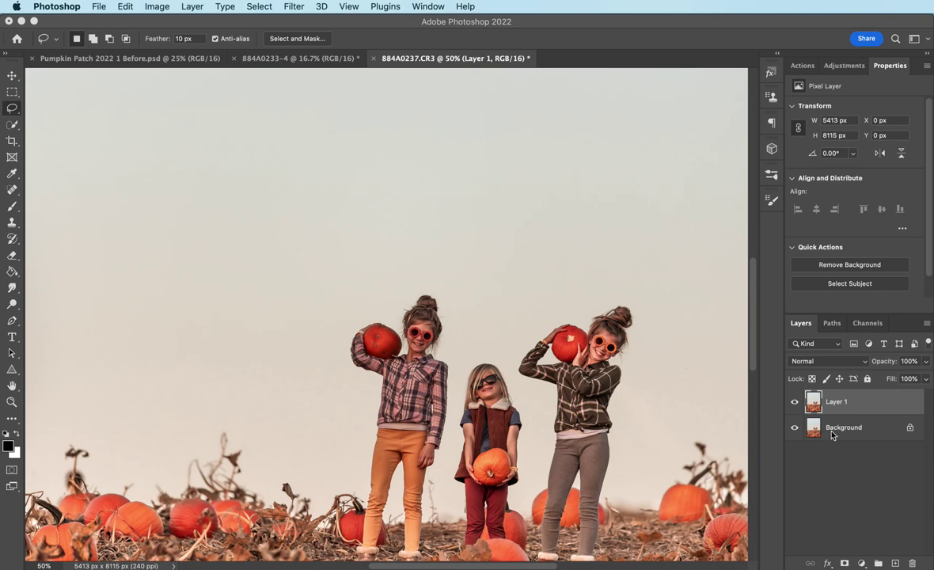
key(super+minus)
key(super+minus)
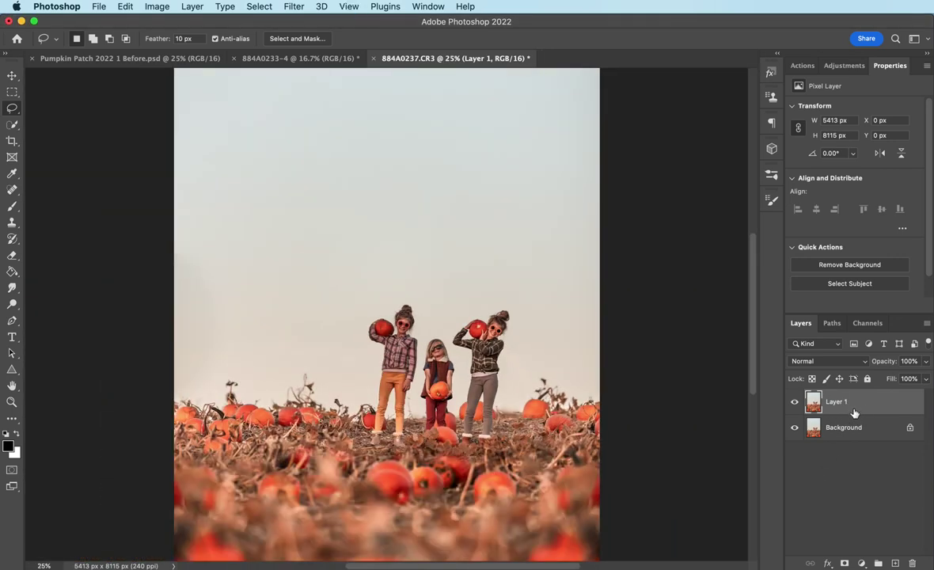
key(super+minus)
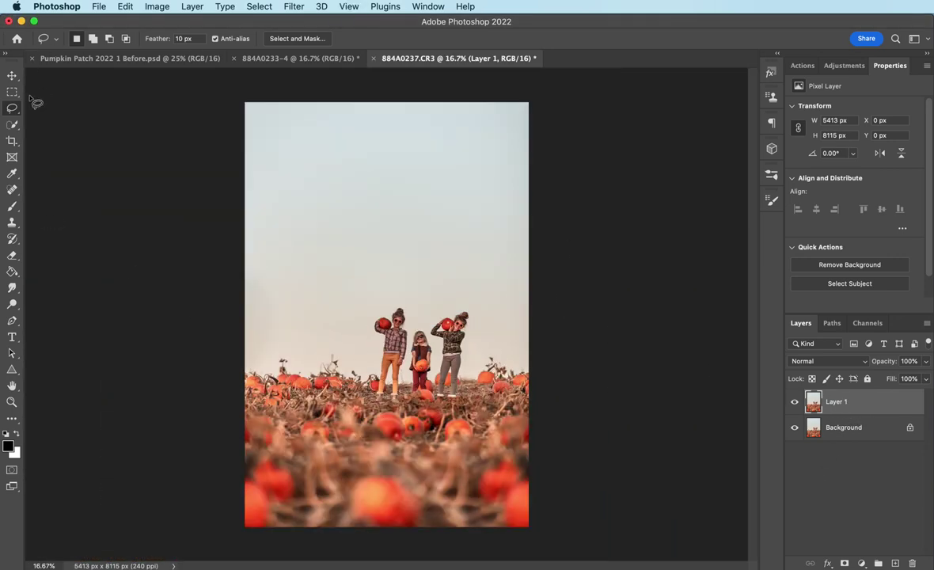
Select the three children with Select Subject and copy them onto a new Layer 2
click(12, 122)
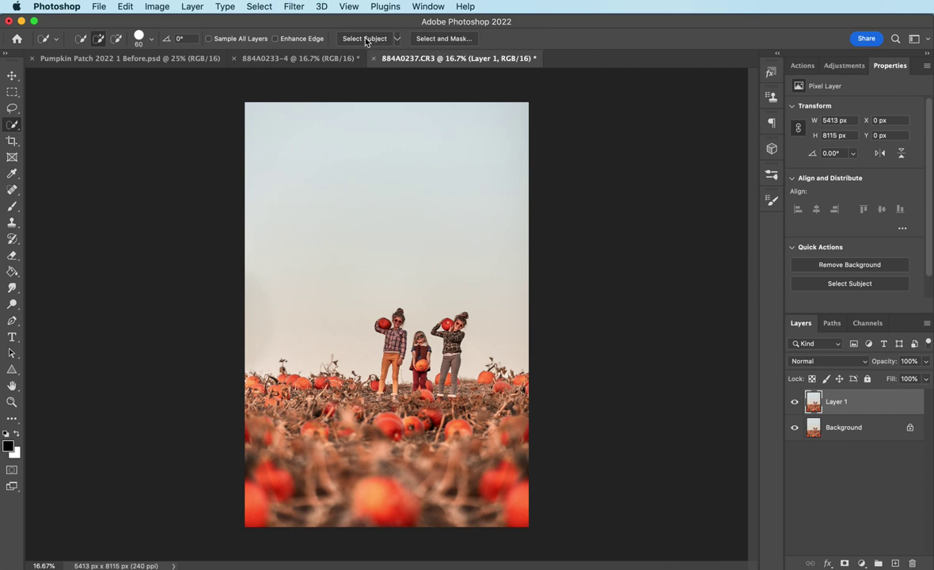
right_click(15, 125)
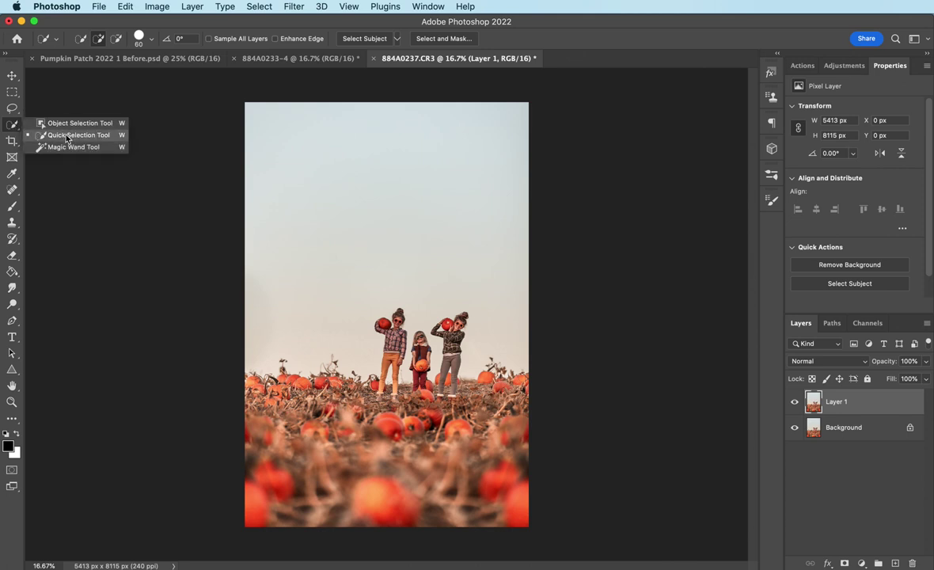
click(358, 39)
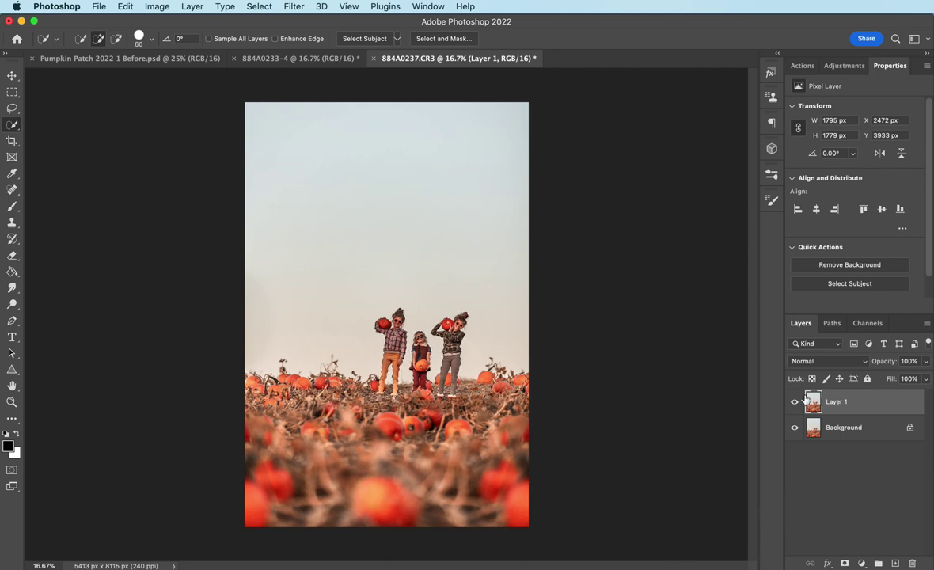
key(super+j)
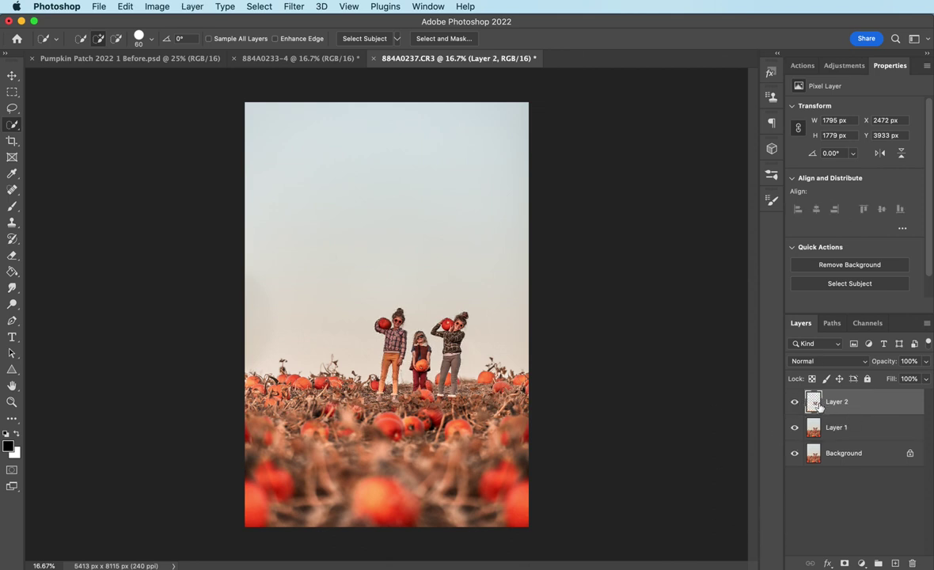
click(816, 428)
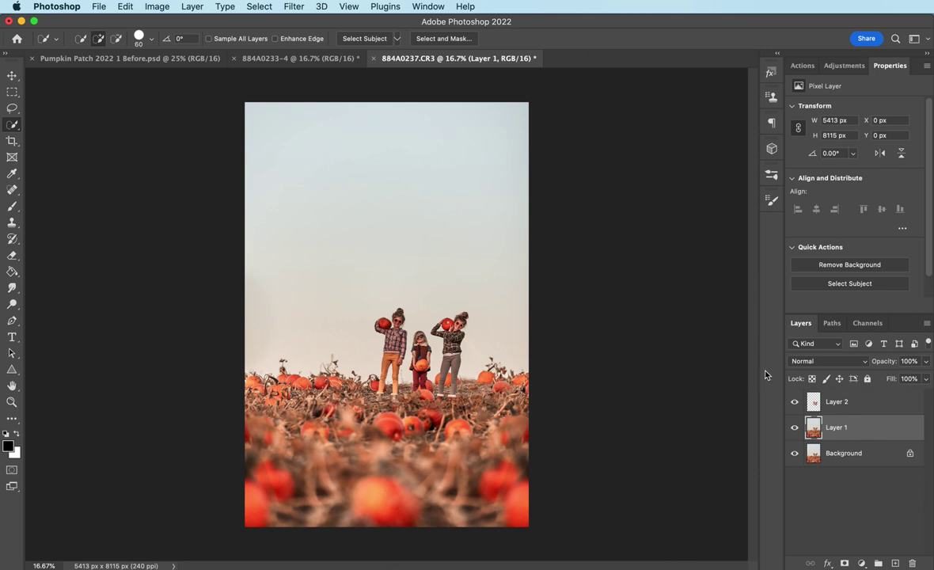
Use Sky Replacement on Layer 1 with an orange-pink Spectacular sunset sky at temperature 70
click(129, 6)
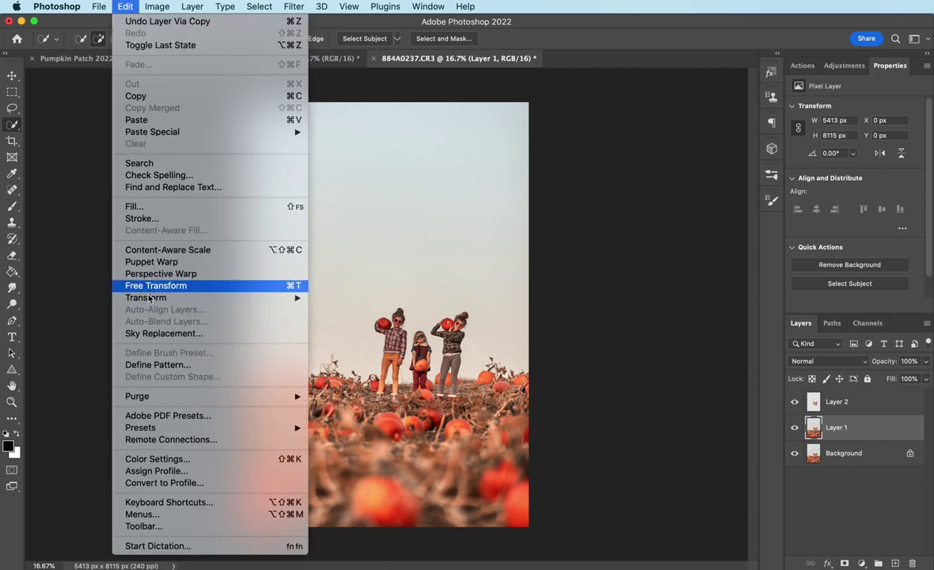
click(147, 333)
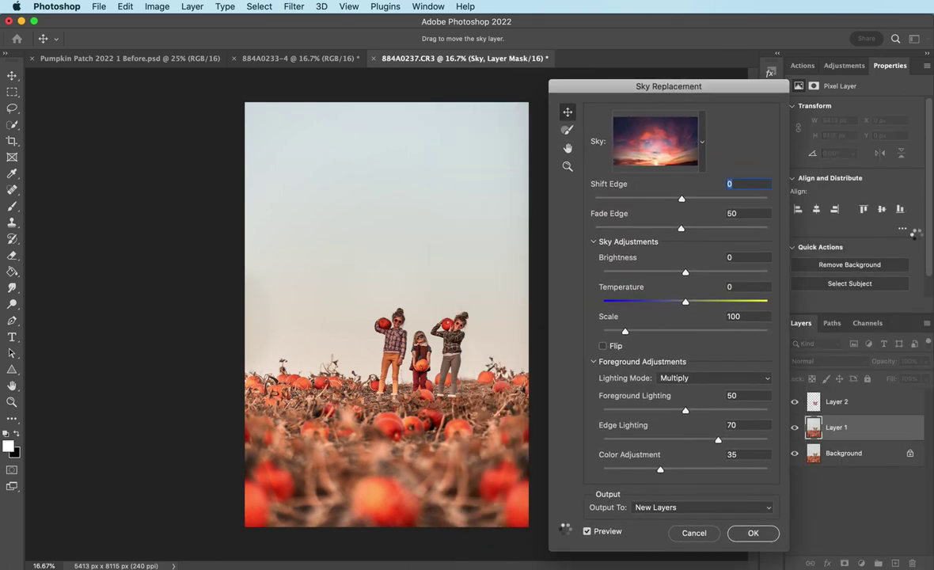
click(701, 147)
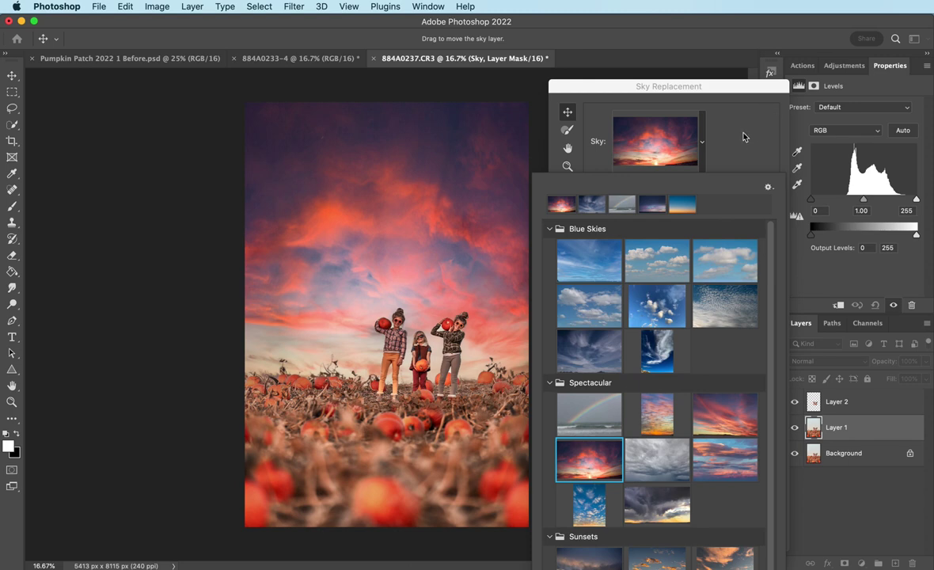
click(684, 135)
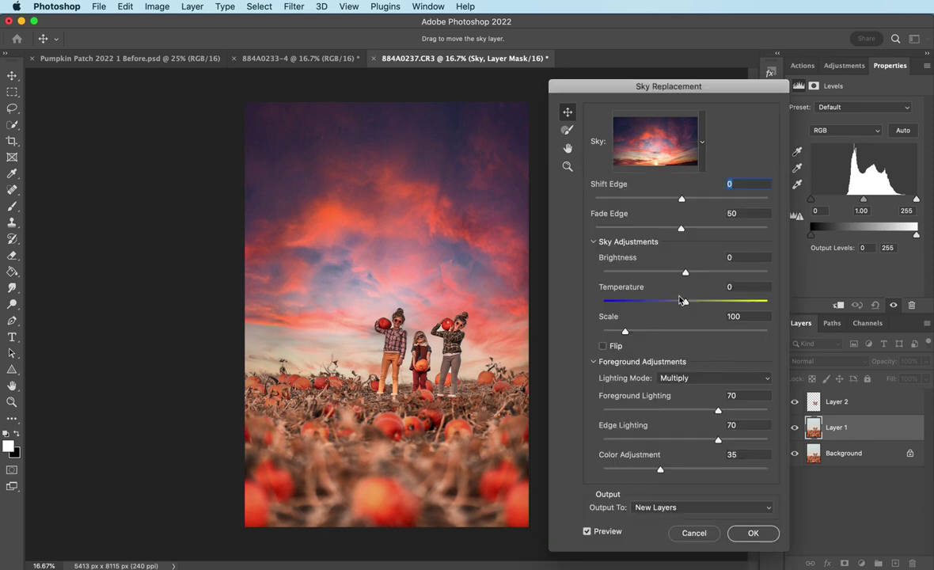
click(748, 287)
text(70)
click(753, 534)
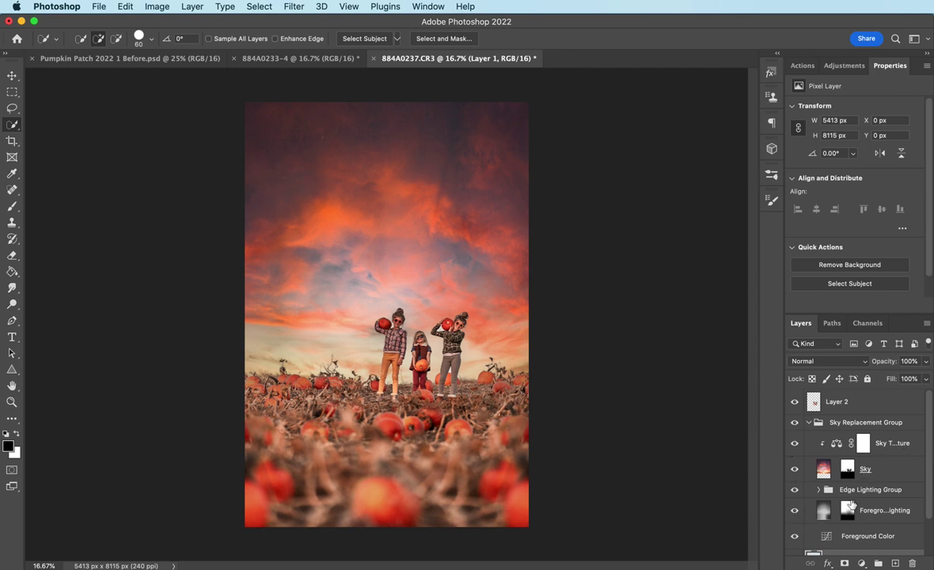
Delete the Foreground Lighting layer from the Sky Replacement Group
drag(867, 513, 912, 563)
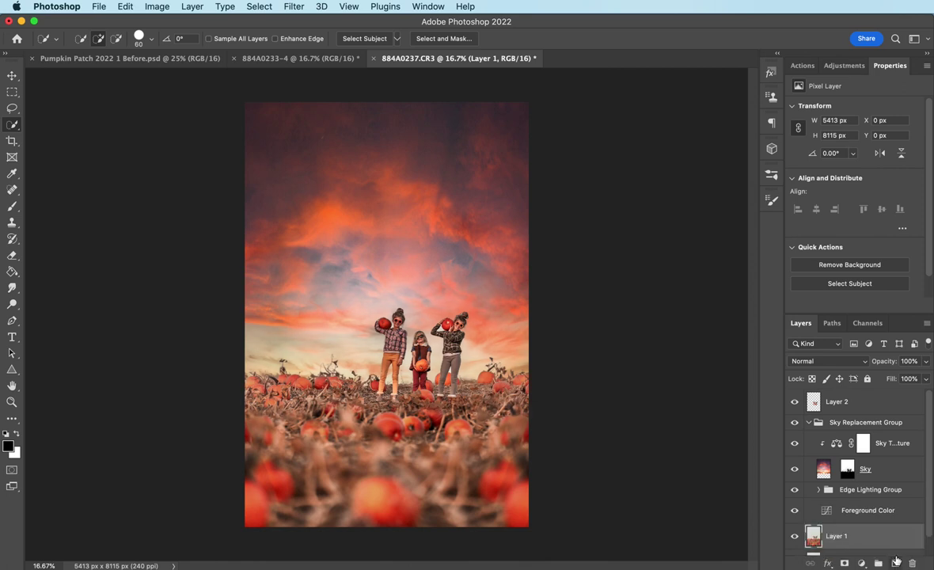
click(809, 422)
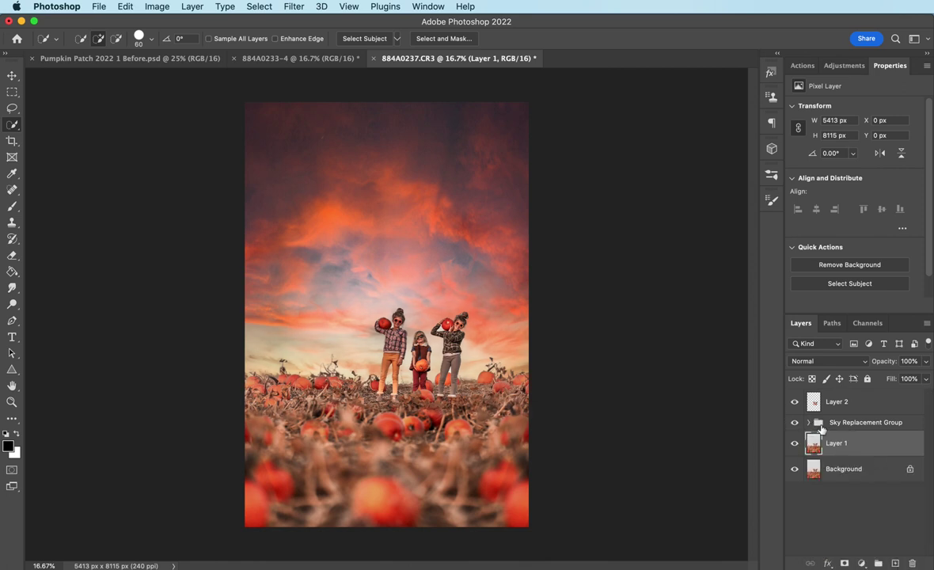
click(810, 422)
Apply a 24.7-pixel Gaussian Blur to the Sky layer
click(826, 474)
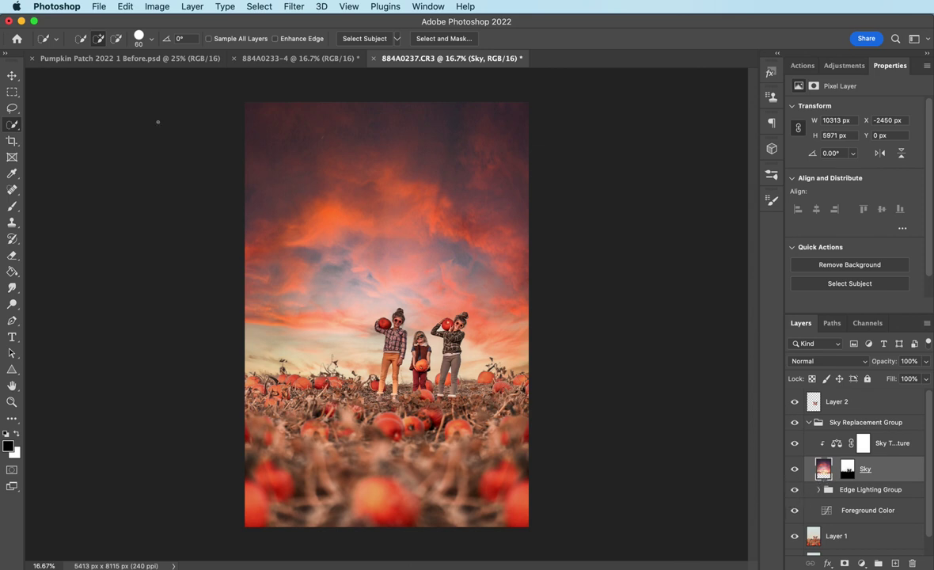
click(293, 6)
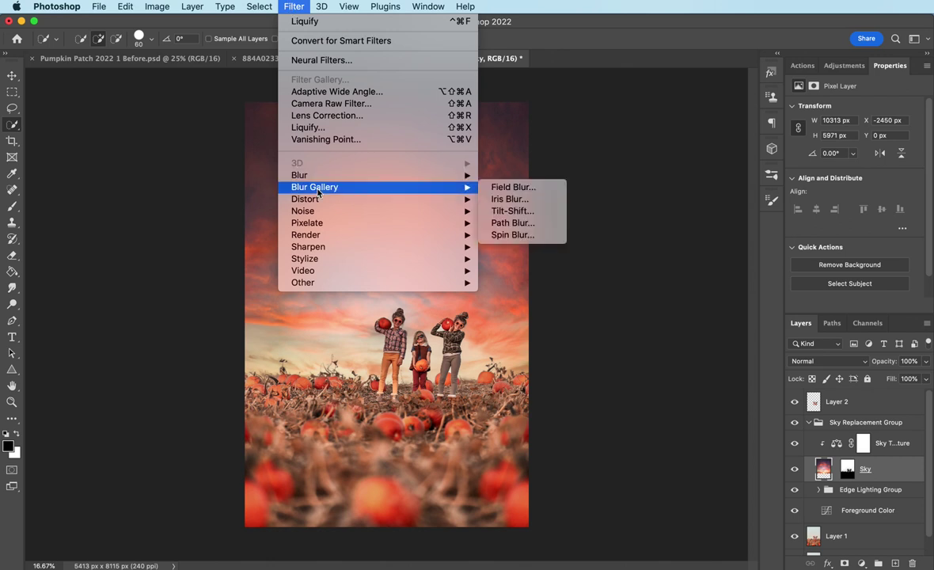
mouse_move(317, 181)
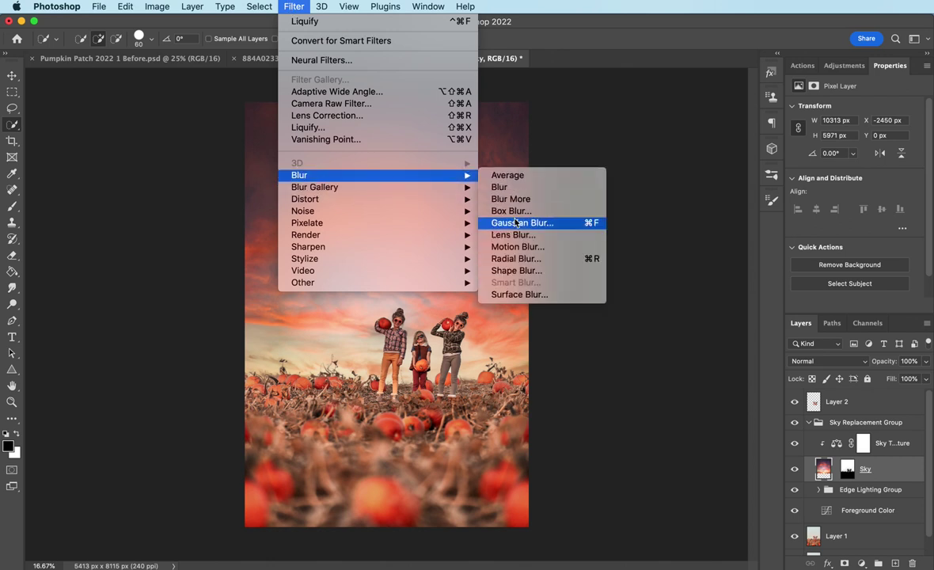
key(Escape)
key(space)
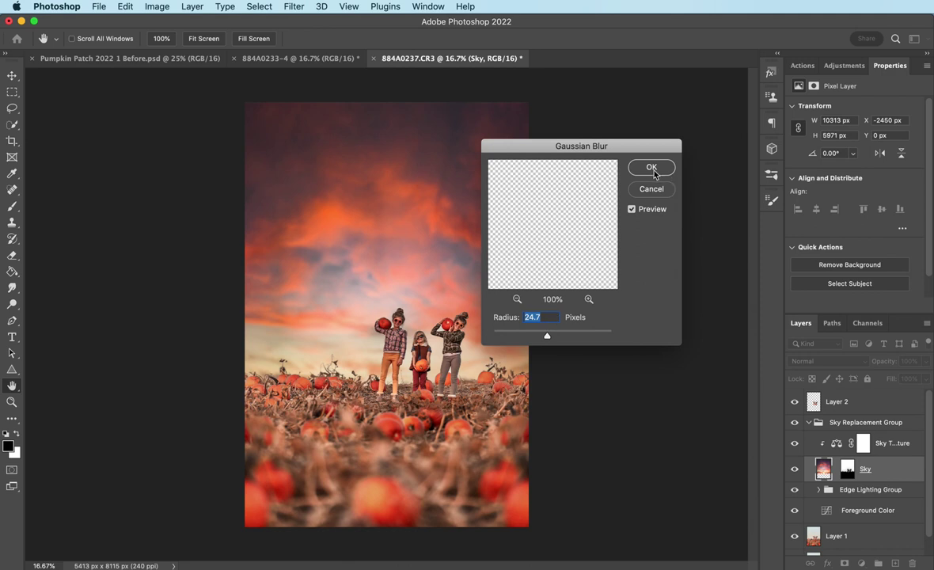
key(Return)
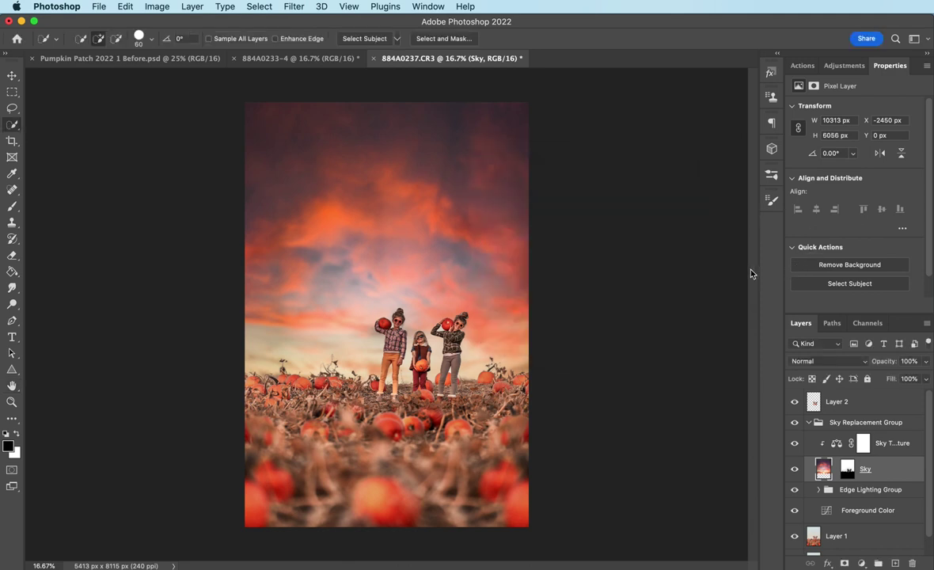
Add a layer mask to Layer 2, the children copy, after comparing the sky
click(834, 405)
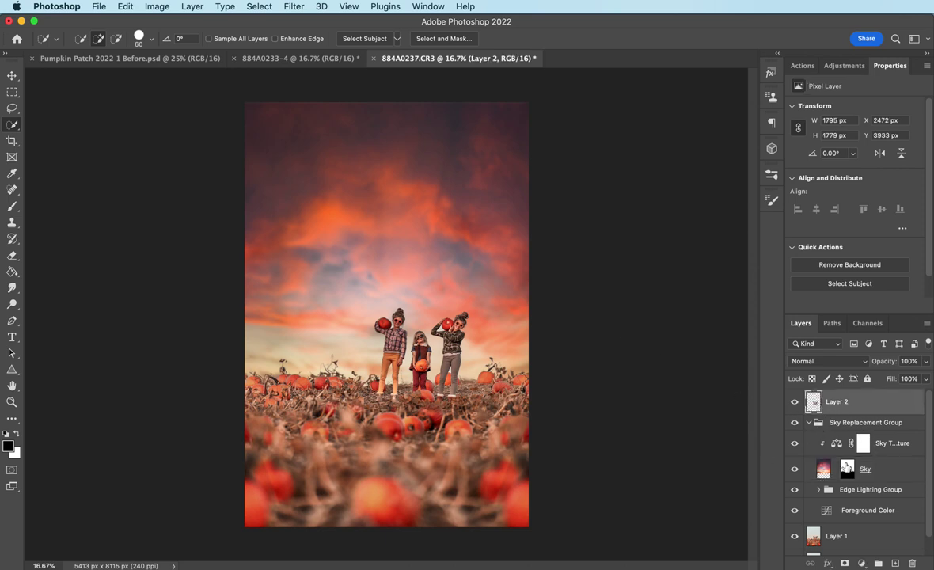
click(808, 422)
click(795, 423)
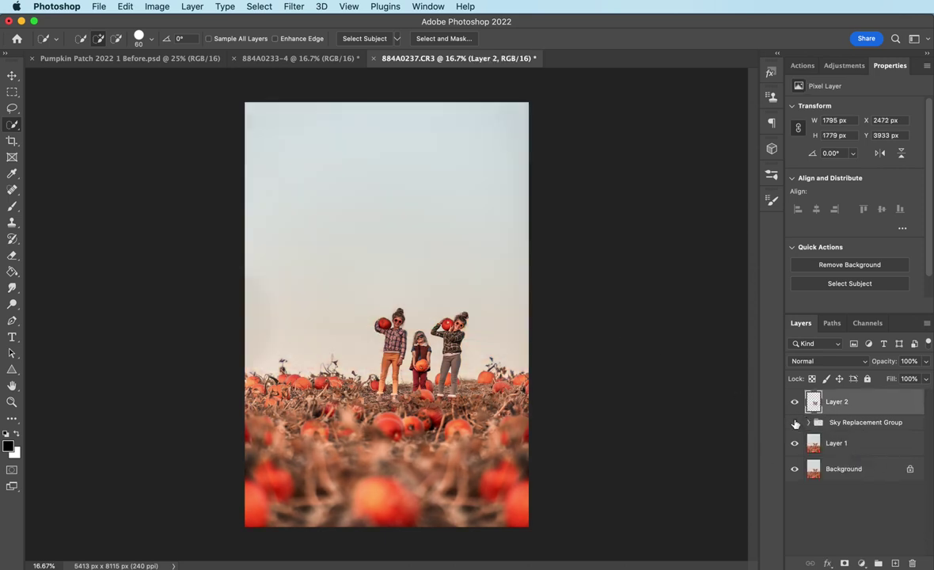
click(795, 423)
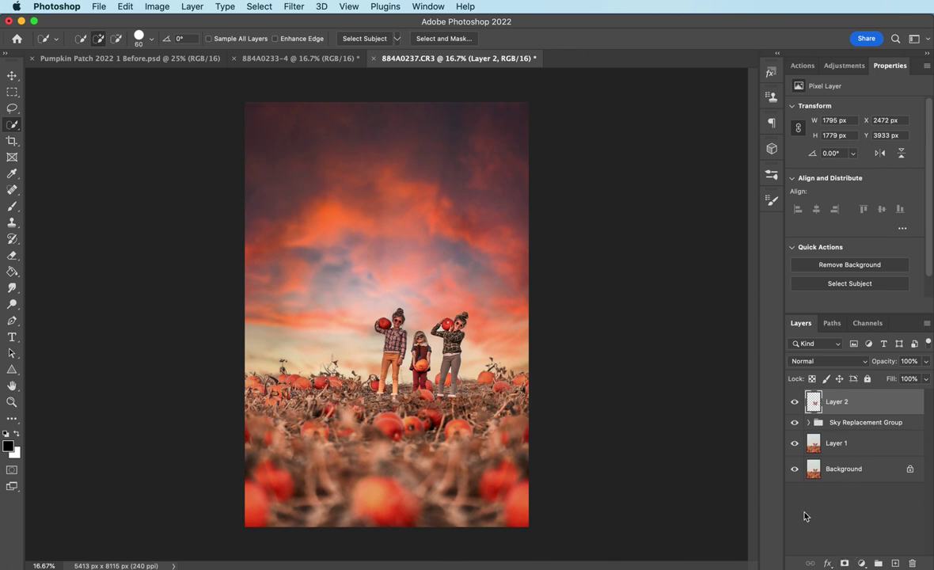
click(843, 562)
click(837, 401)
Paint black on Layer 2's mask with a small brush to blend the children's legs
key(x)
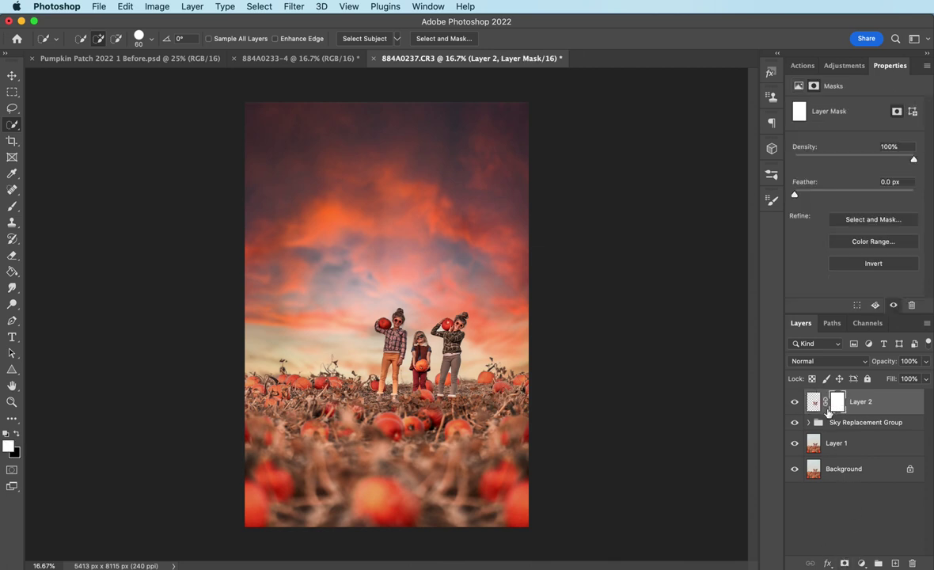
click(16, 435)
click(12, 205)
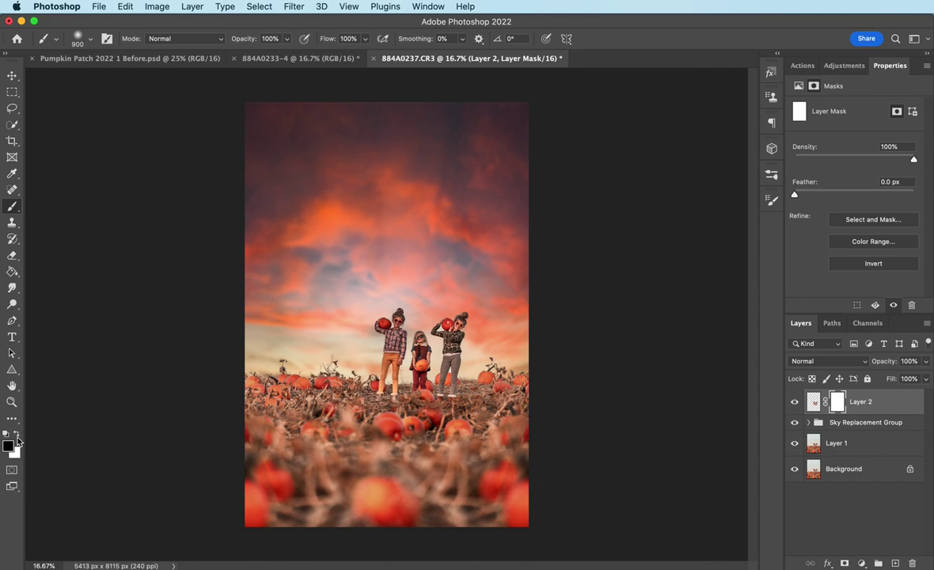
key(super+equal)
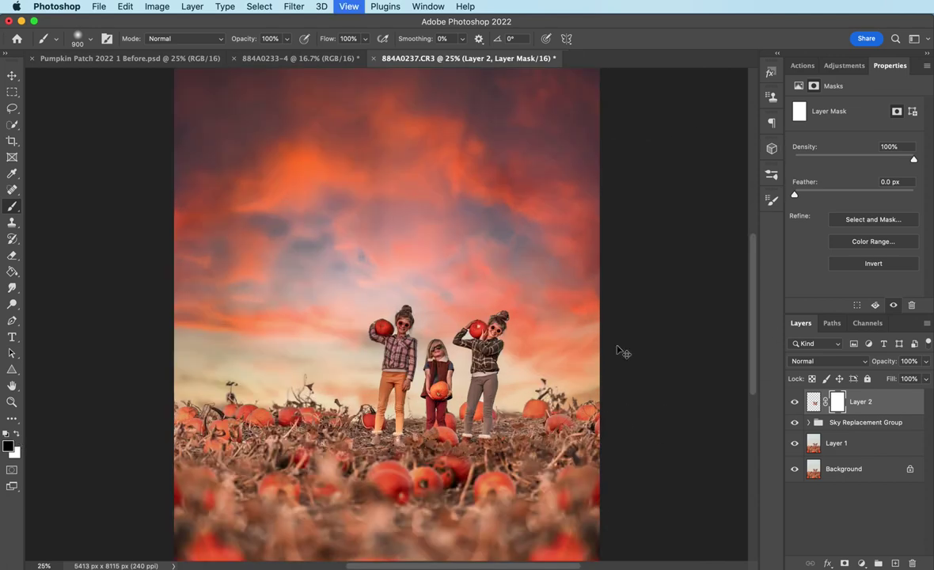
key(super+equal)
key(super+equal)
key(bracketleft)
key(bracketleft)
key(bracketleft)
key(bracketleft)
key(bracketleft)
key(bracketleft)
key(bracketleft)
key(bracketleft)
key(bracketleft)
key(bracketleft)
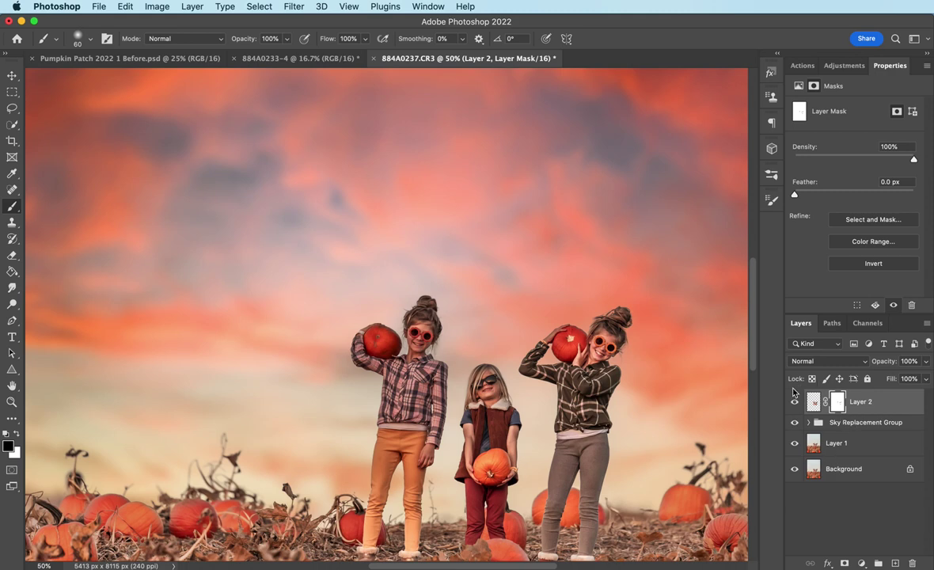
click(796, 402)
click(795, 402)
key(super+minus)
key(super+minus)
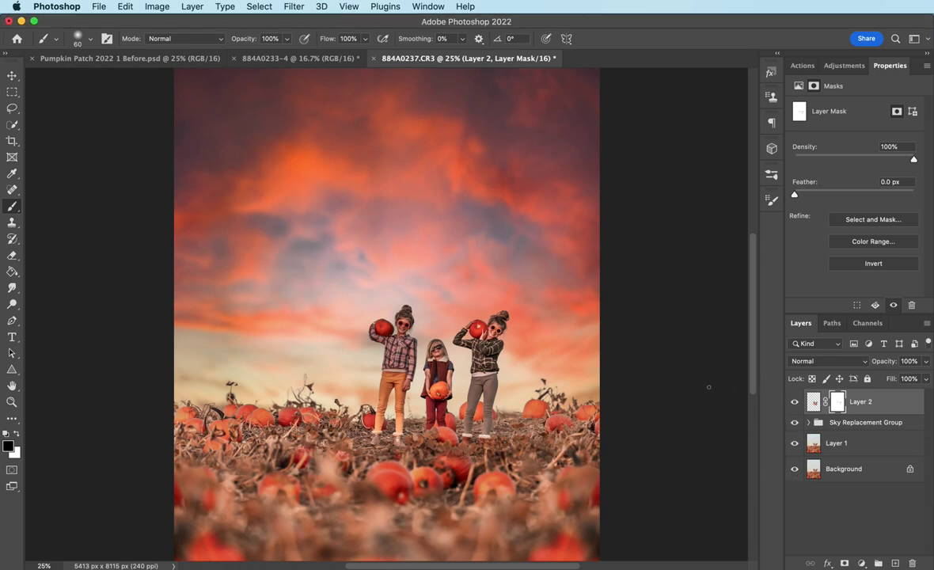
Flatten the image, duplicate it, and apply the Simplicity 3 Camera Raw preset to the copy
key(super+minus)
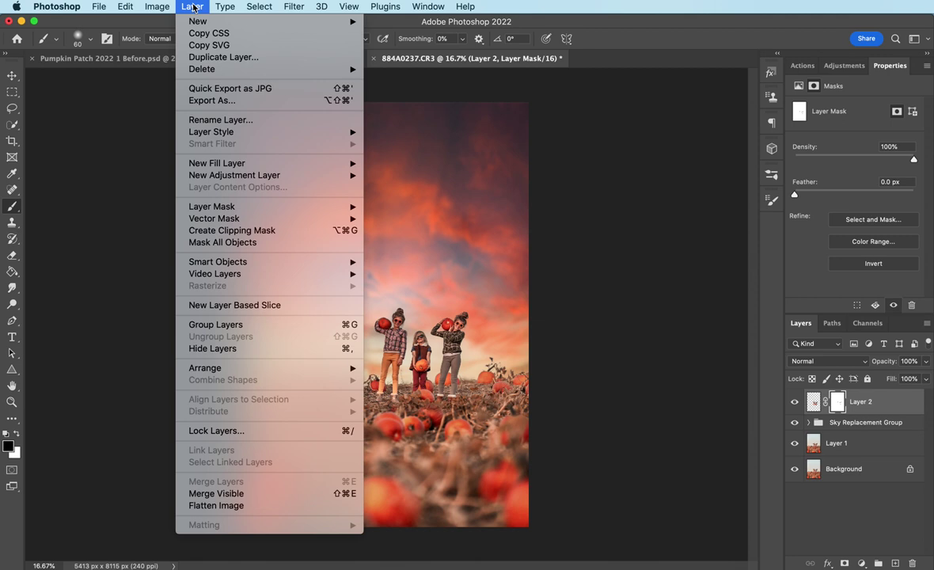
click(217, 505)
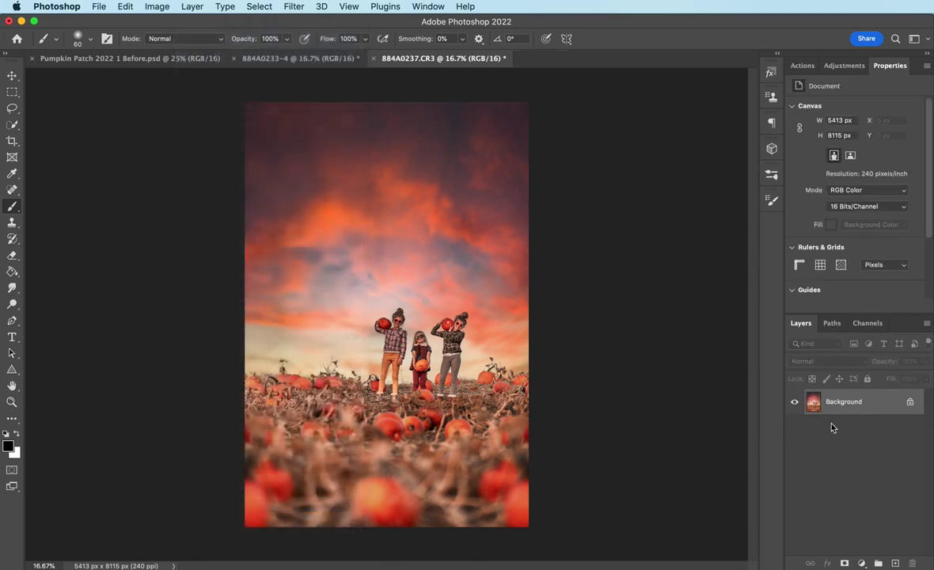
key(super+j)
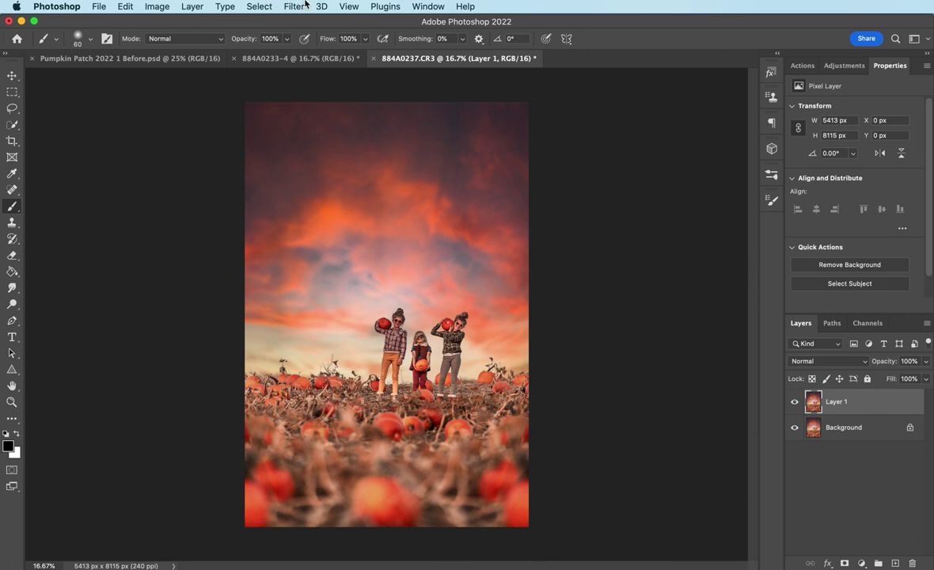
click(294, 7)
click(317, 104)
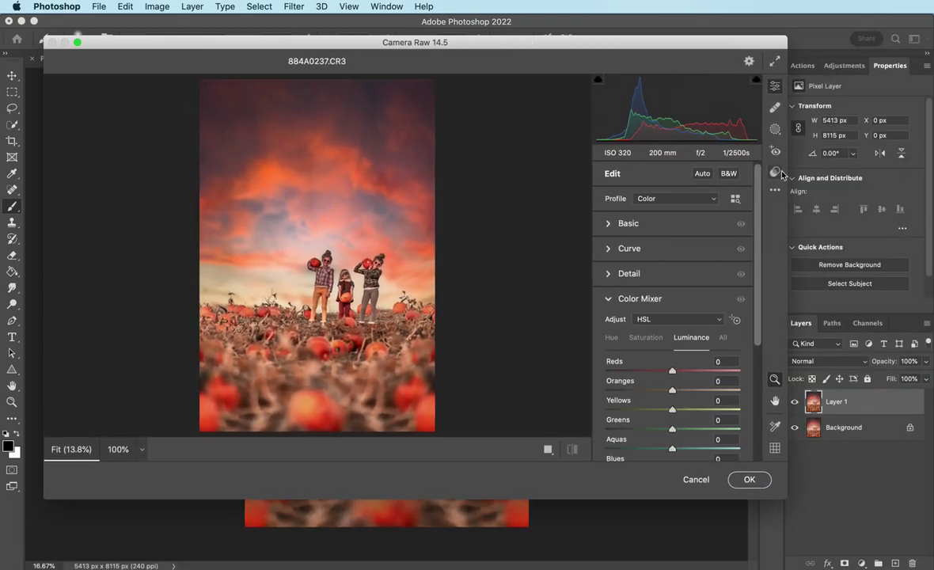
click(777, 172)
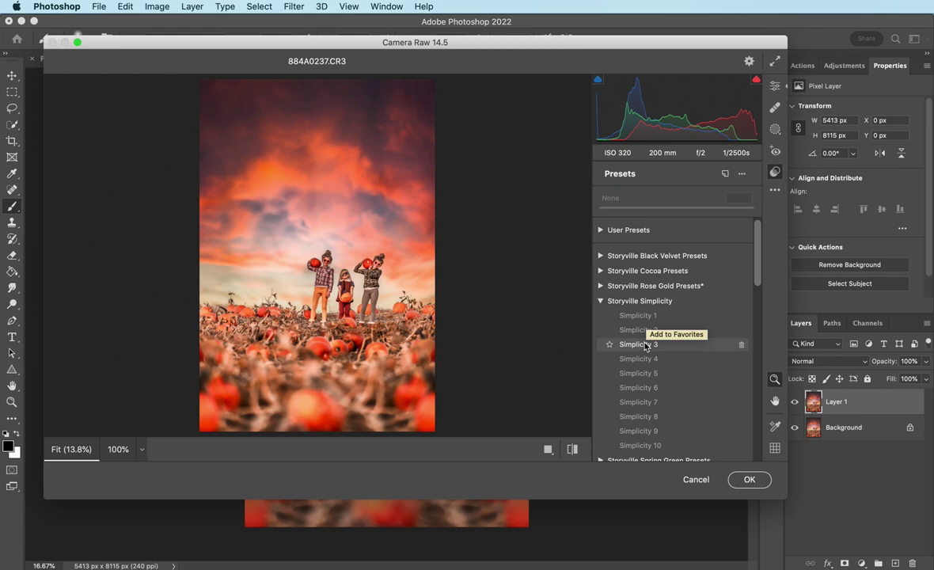
click(647, 345)
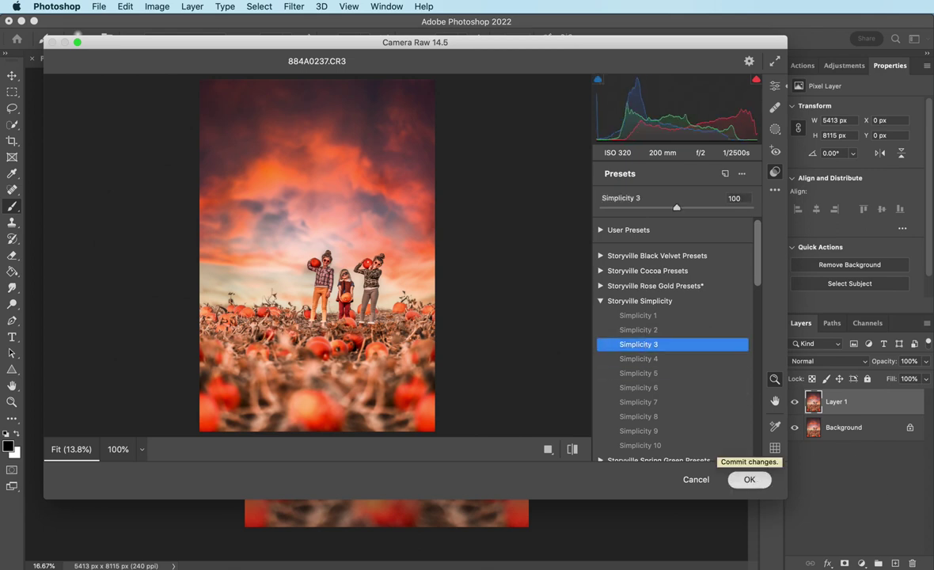
click(748, 479)
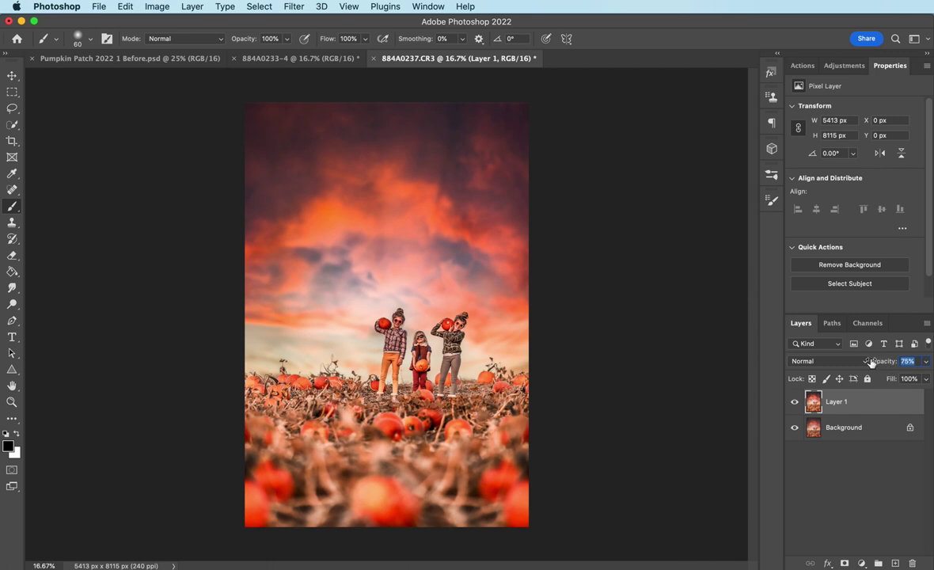
Set the filtered copy to 65% opacity and flatten the image again
drag(873, 361, 865, 362)
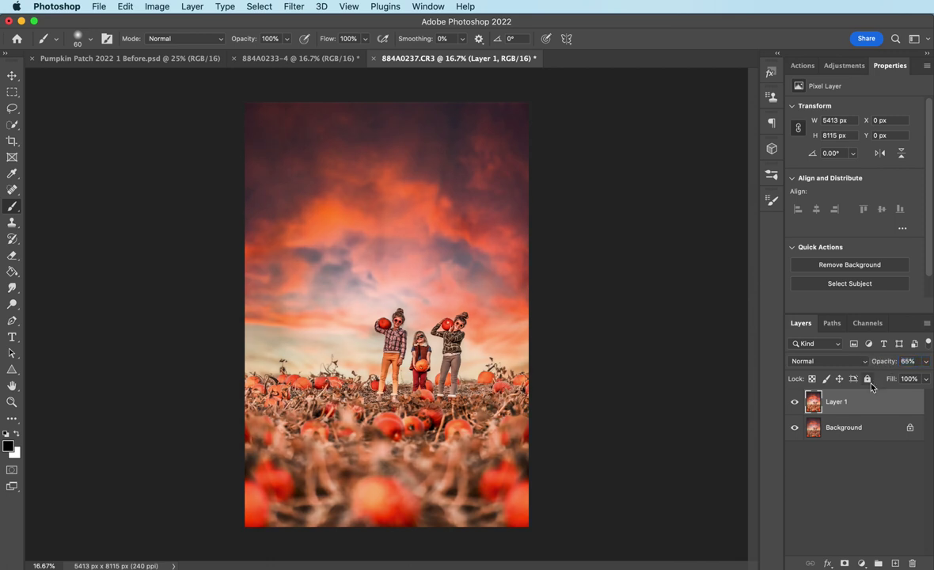
key(super+plus)
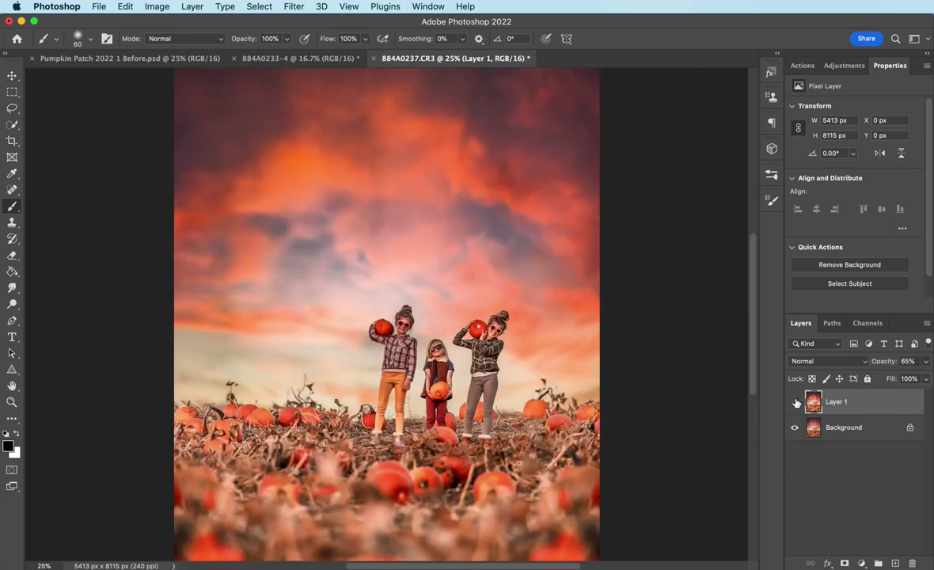
click(796, 402)
click(795, 401)
key(super+minus)
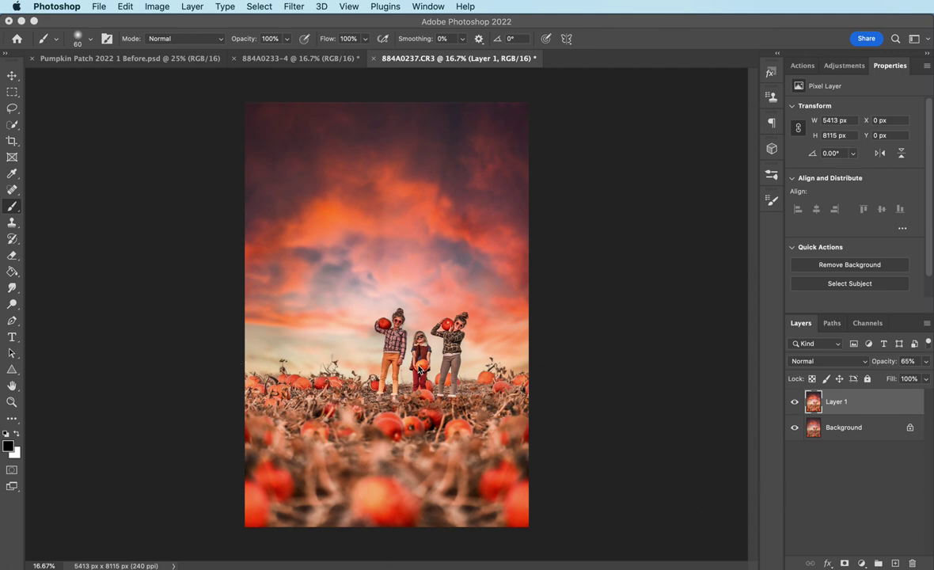
click(202, 6)
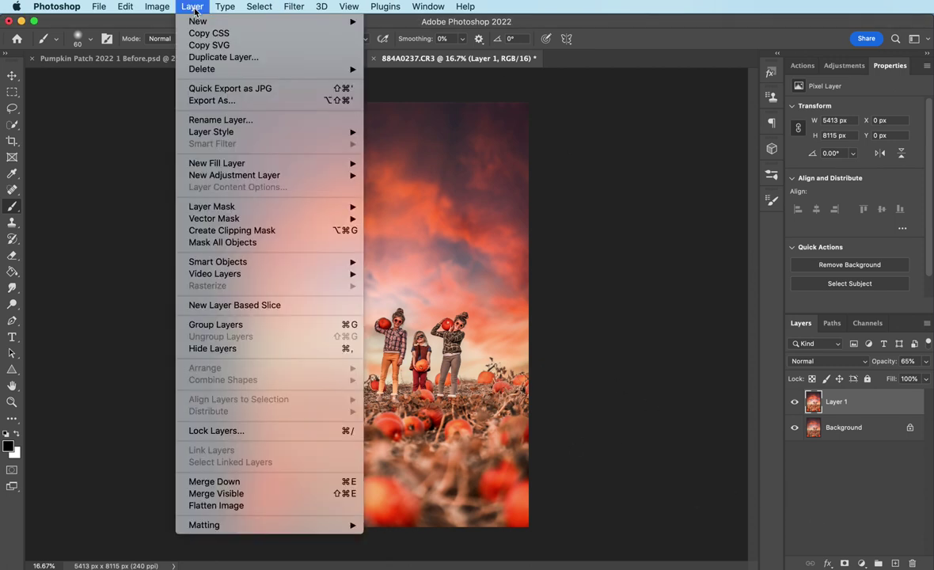
click(207, 500)
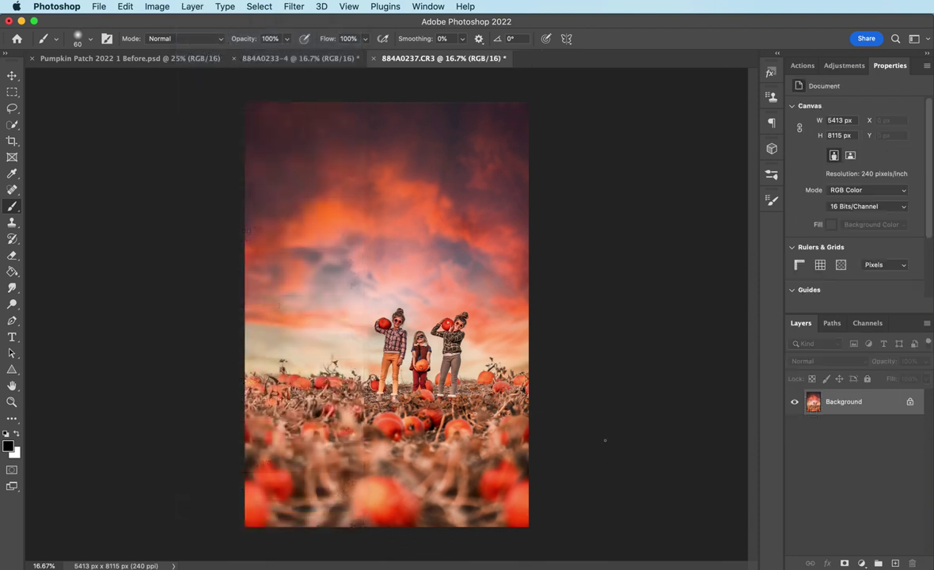
Duplicate the background and raise Oranges luminance to +35 in the Camera Raw Filter
key(super+j)
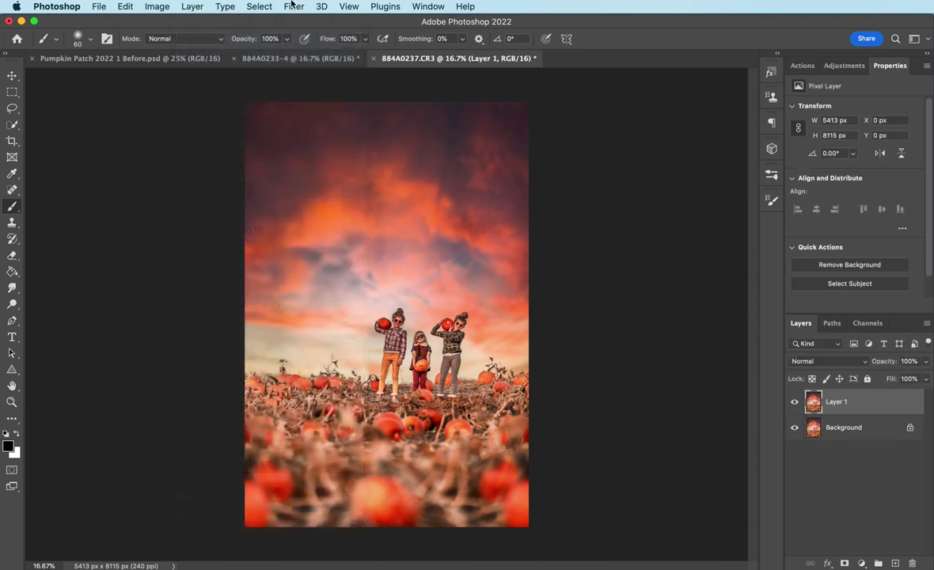
click(291, 7)
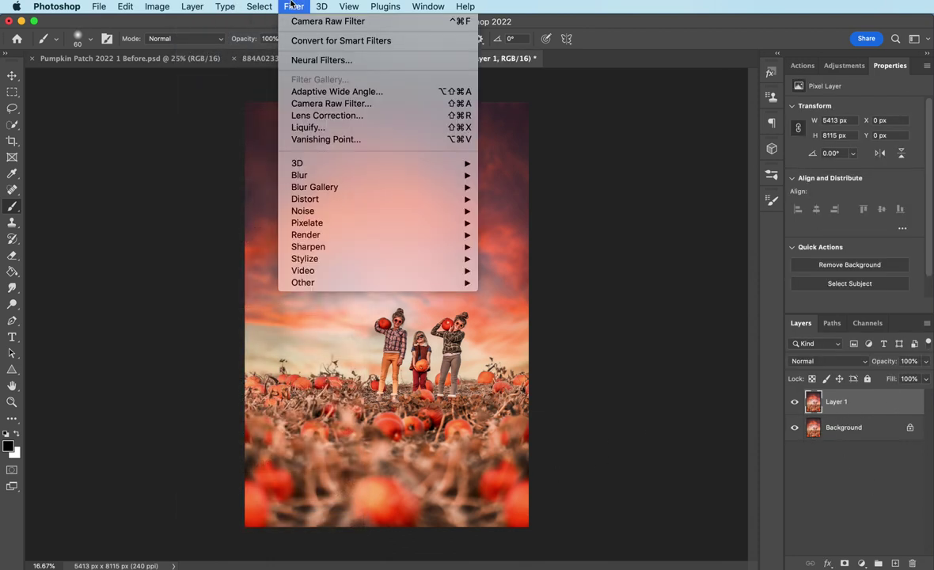
click(328, 104)
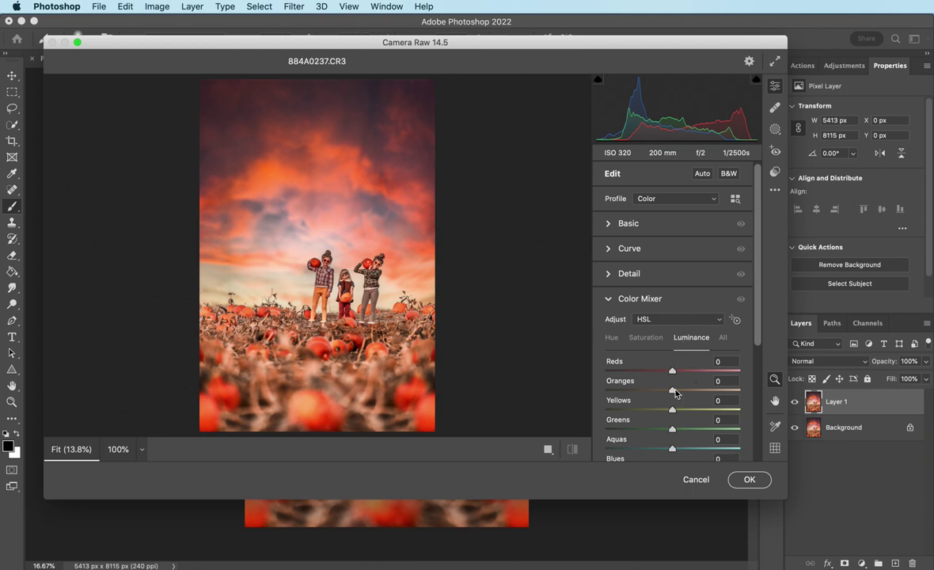
drag(673, 390, 696, 391)
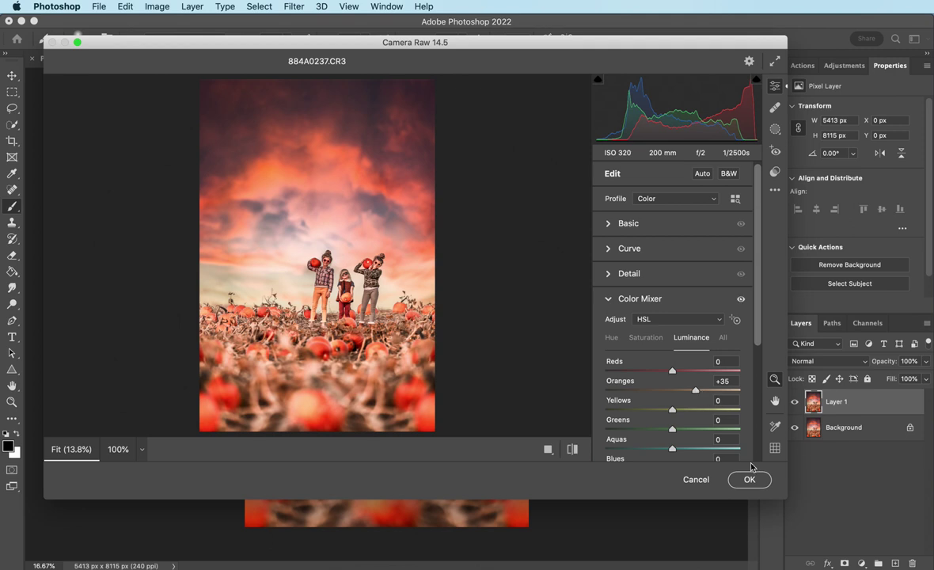
click(764, 480)
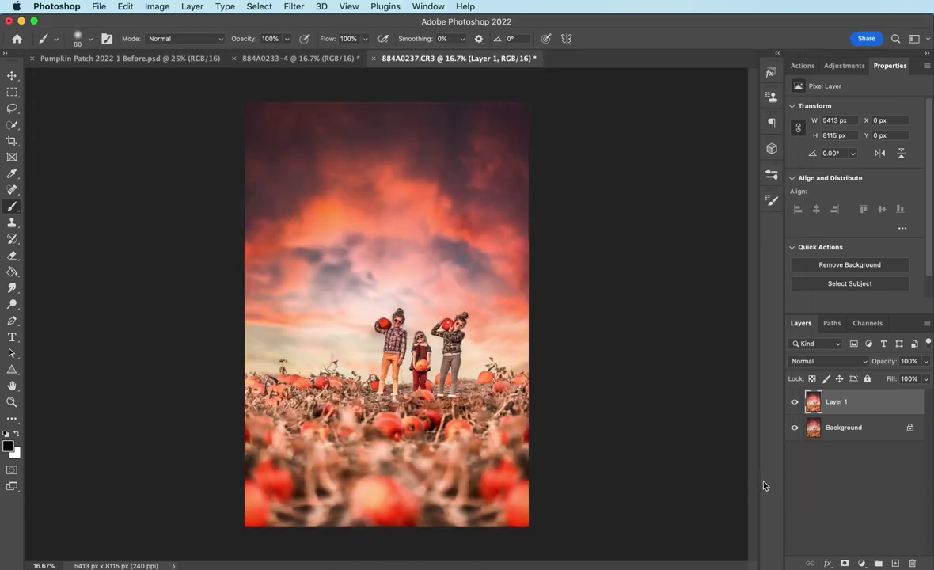
Add an inverted black mask to Layer 1 and paint white across the sky at 46% brush opacity
click(845, 565)
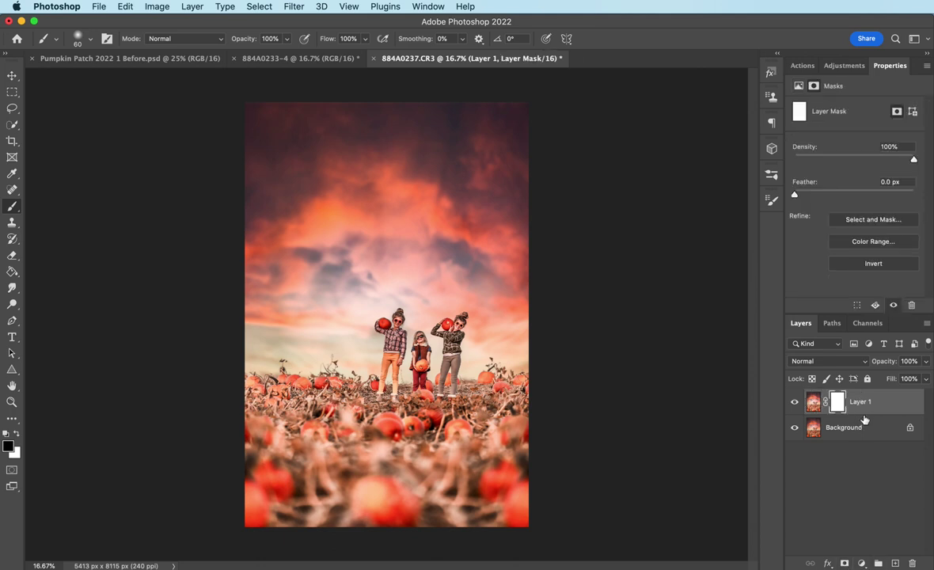
key(super+i)
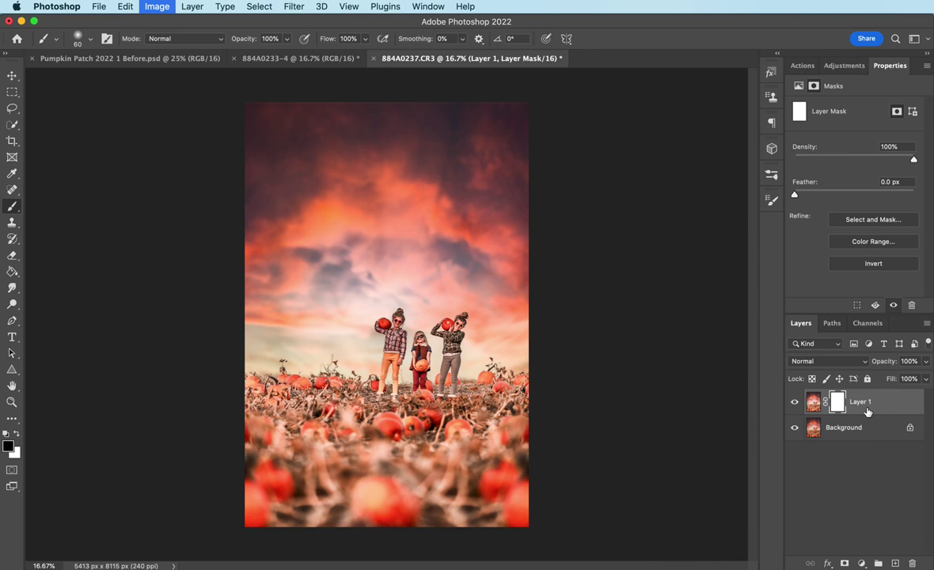
click(17, 434)
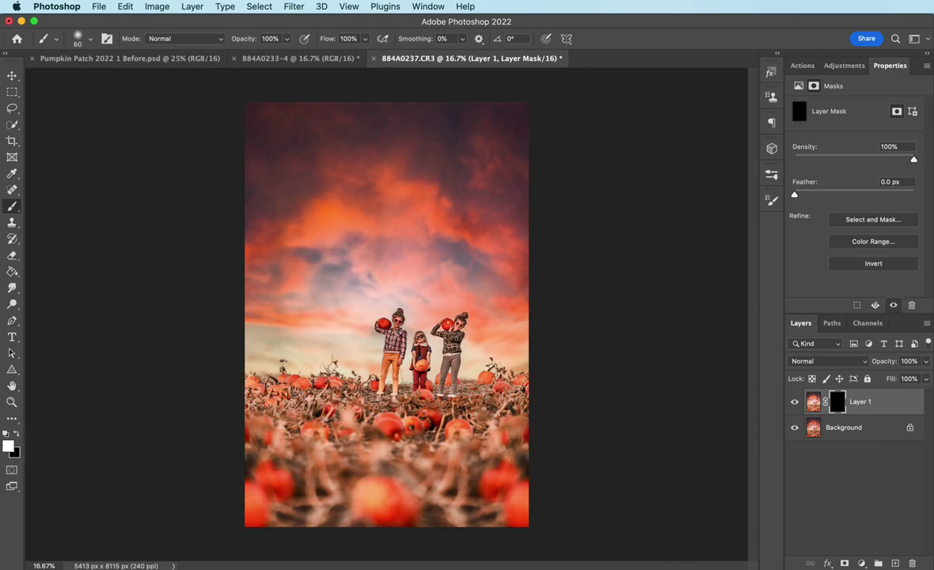
key(bracketright)
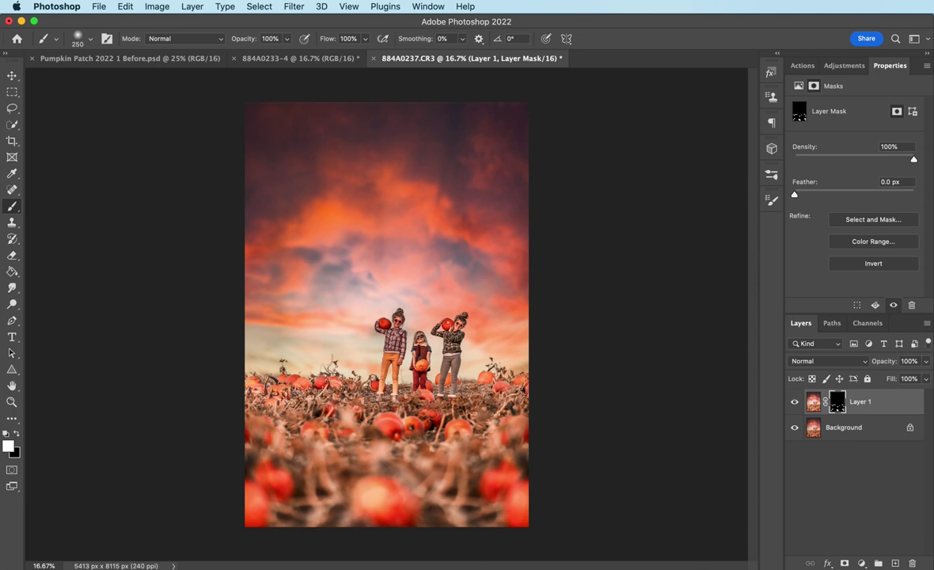
drag(246, 40, 203, 40)
key(bracketright)
key(bracketright)
key(bracketright)
key(bracketright)
key(bracketright)
key(bracketright)
key(bracketright)
key(bracketright)
key(bracketright)
key(bracketright)
key(bracketright)
mouse_move(258, 304)
mouse_down()
mouse_move(297, 256)
mouse_move(406, 233)
mouse_move(463, 285)
mouse_up()
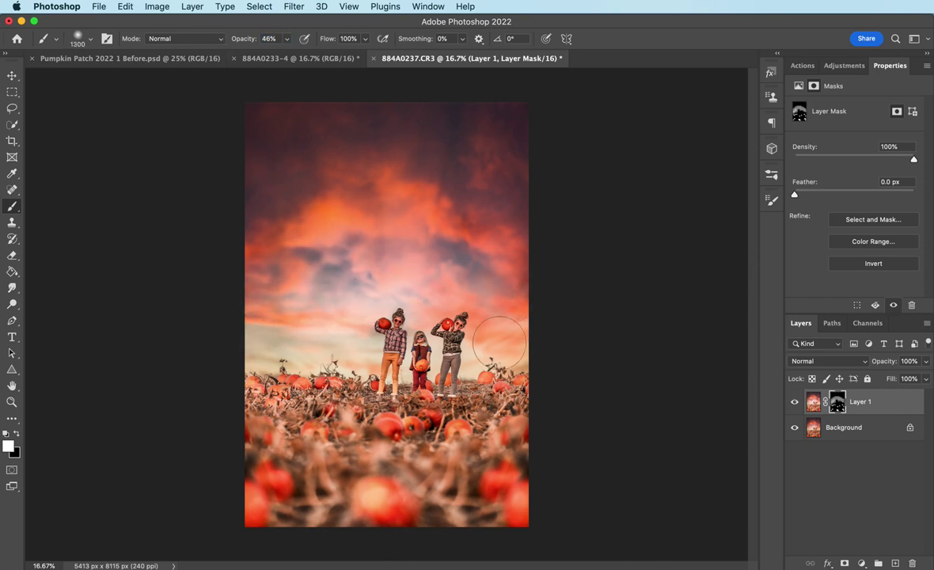
shift+click(836, 401)
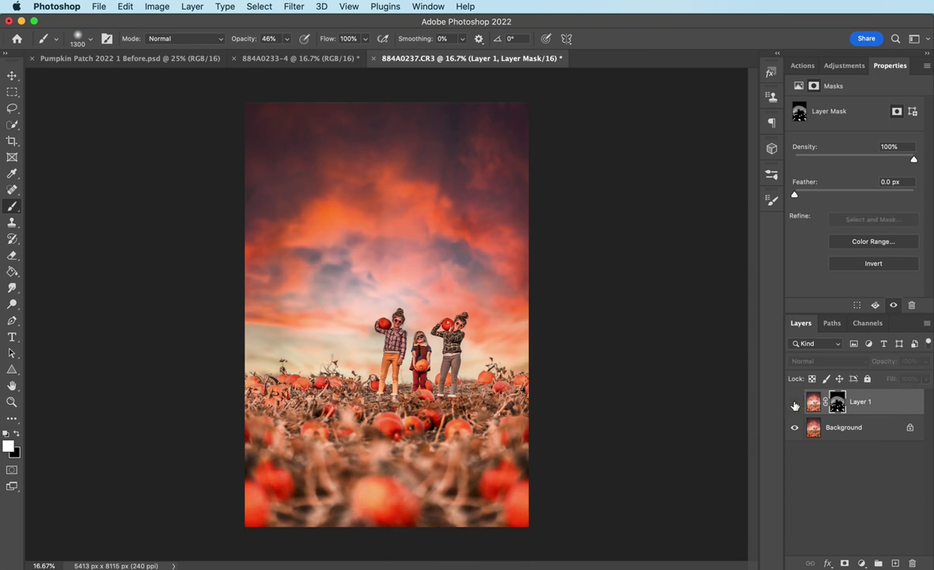
shift+click(837, 401)
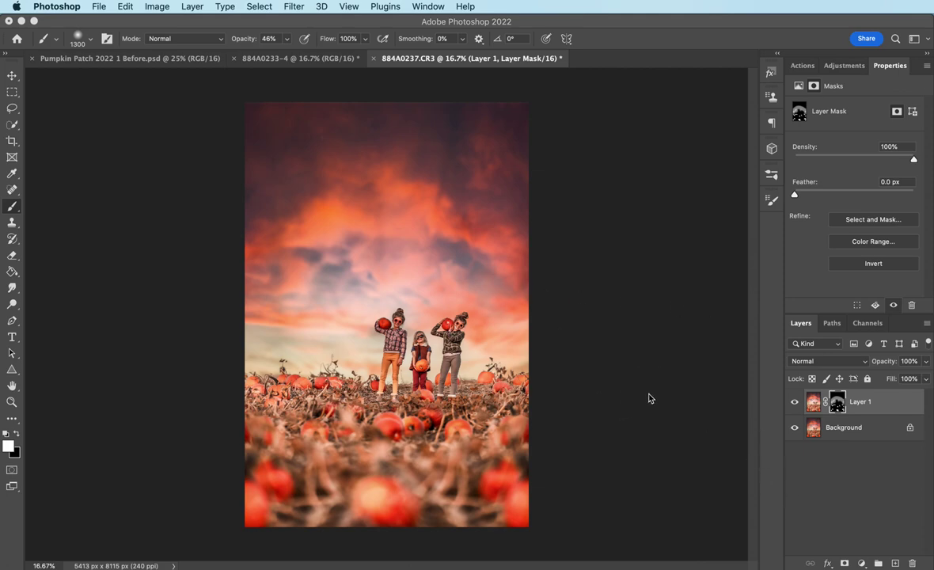
Create a new Layer 2, sample the pumpkin's orange, and set brush opacity to 99%
key(super+equal)
key(super+equal)
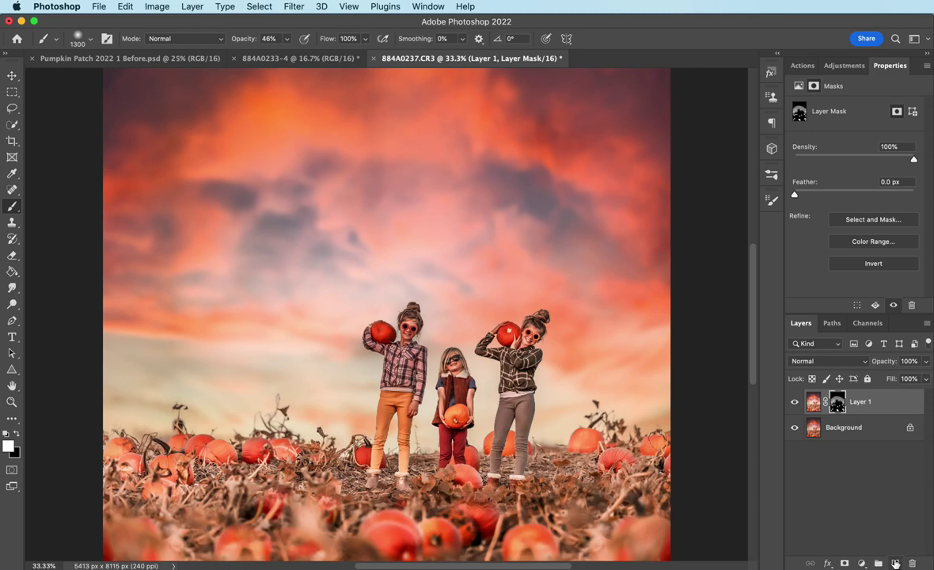
click(894, 563)
key(super+equal)
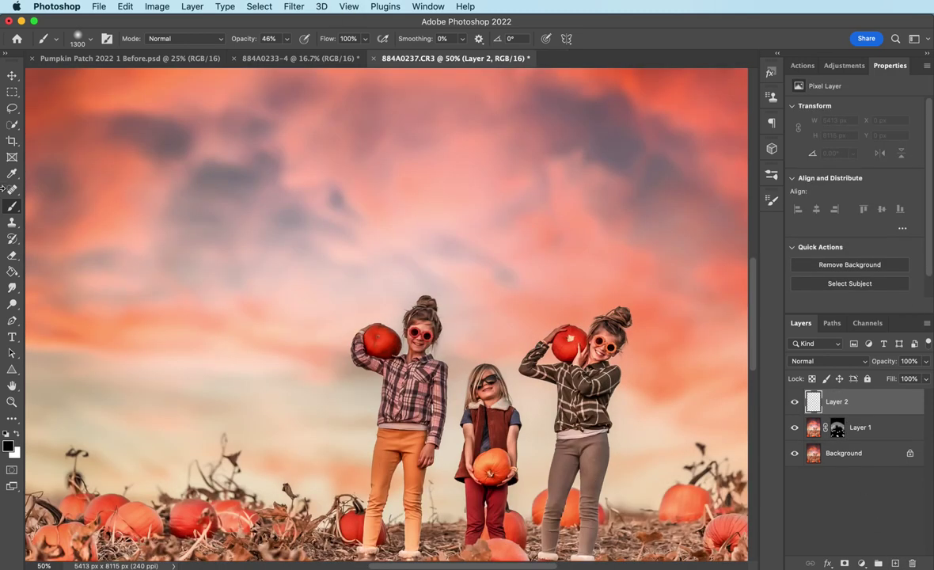
alt+click(568, 340)
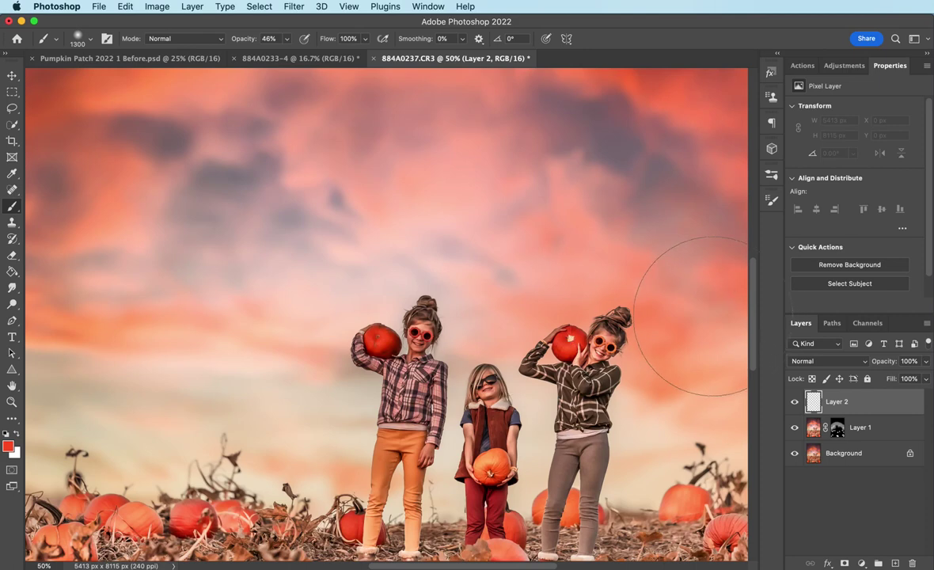
key(bracketleft)
key(bracketleft)
key(bracketleft)
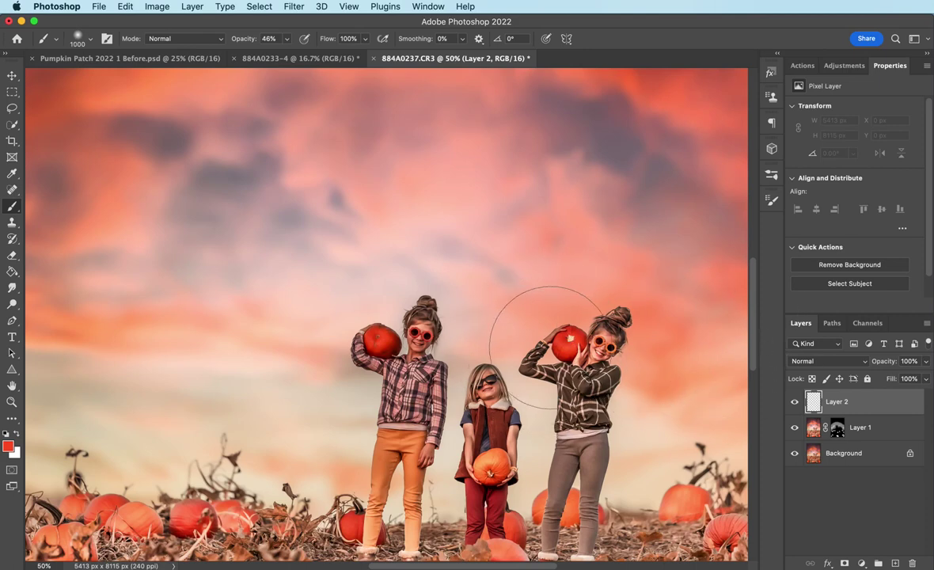
key(bracketleft)
key(bracketleft)
key(bracketleft)
key(bracketleft)
key(bracketleft)
key(bracketleft)
key(bracketleft)
key(bracketleft)
key(bracketleft)
key(bracketleft)
key(bracketleft)
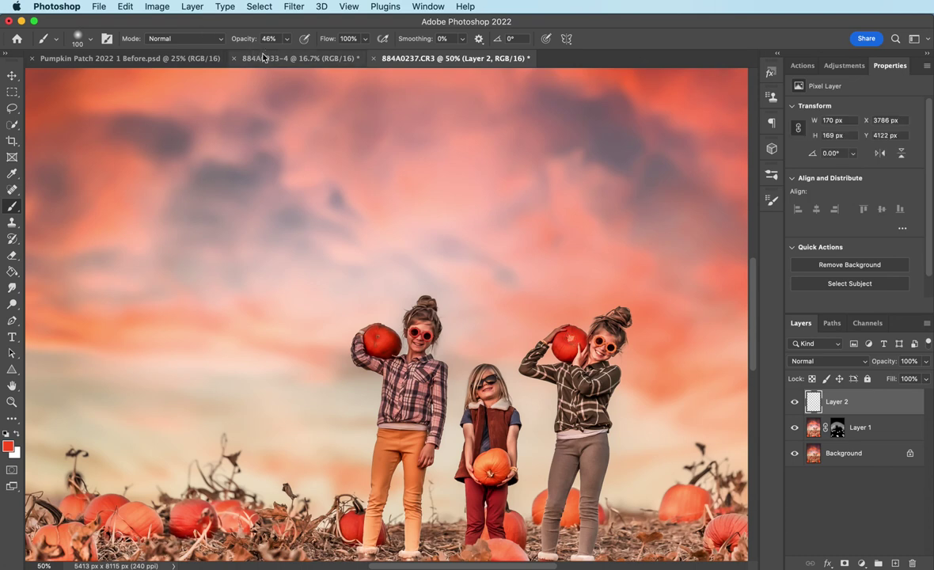
key(super+z)
drag(234, 40, 340, 47)
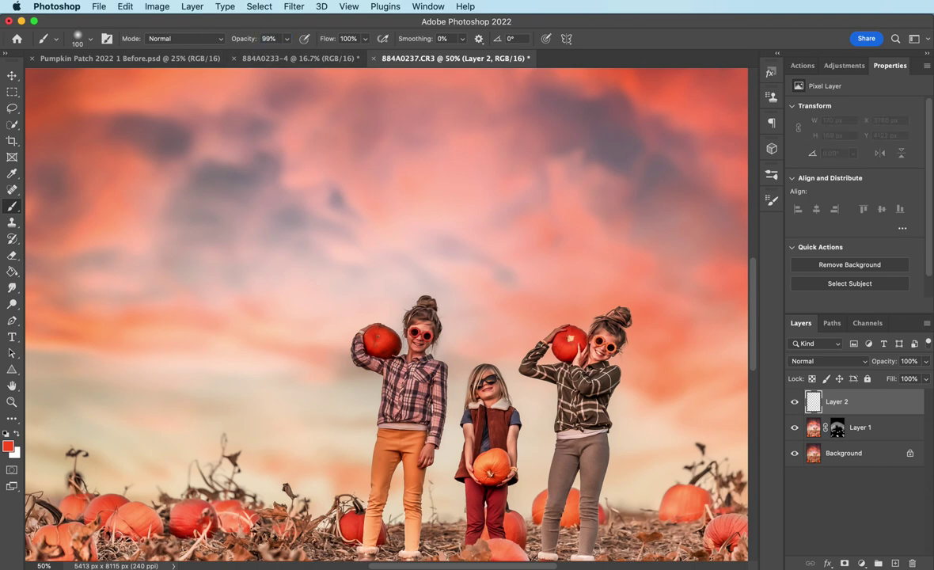
Paint orange dabs on the held-up pumpkin and set Layer 2 to 85% opacity
click(527, 311)
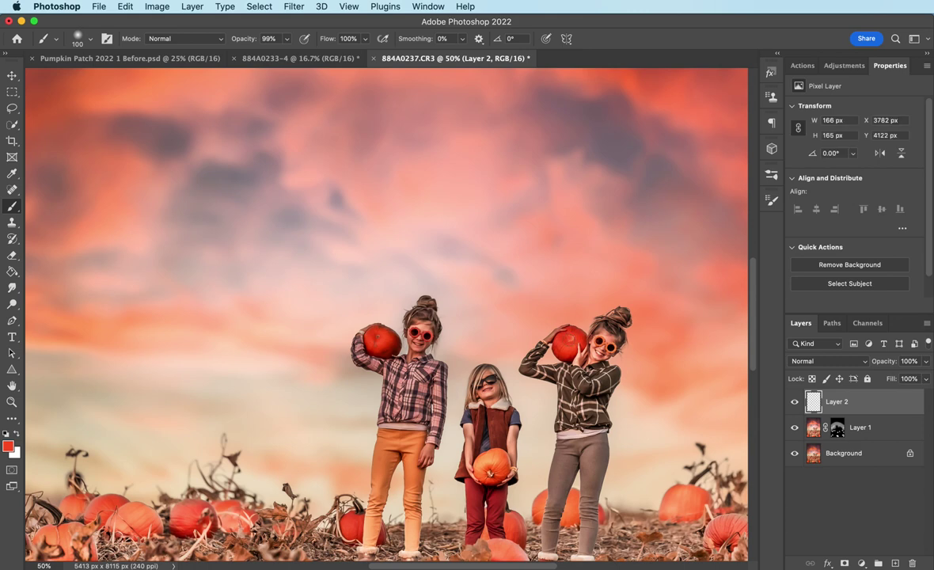
click(588, 314)
drag(880, 362, 876, 362)
key(Return)
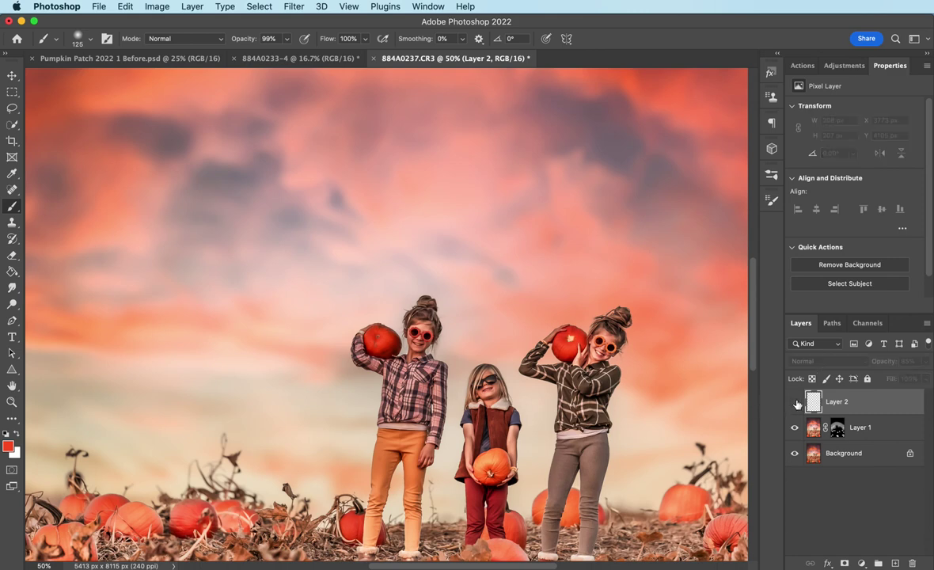
key(super+minus)
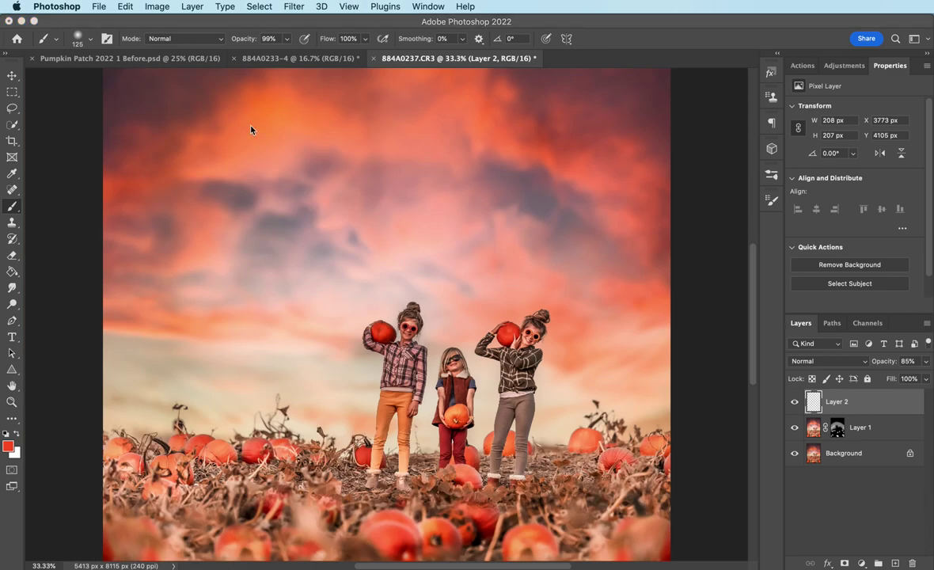
Flatten the image and run the Storyville Painterly action's Painterly effect
click(191, 7)
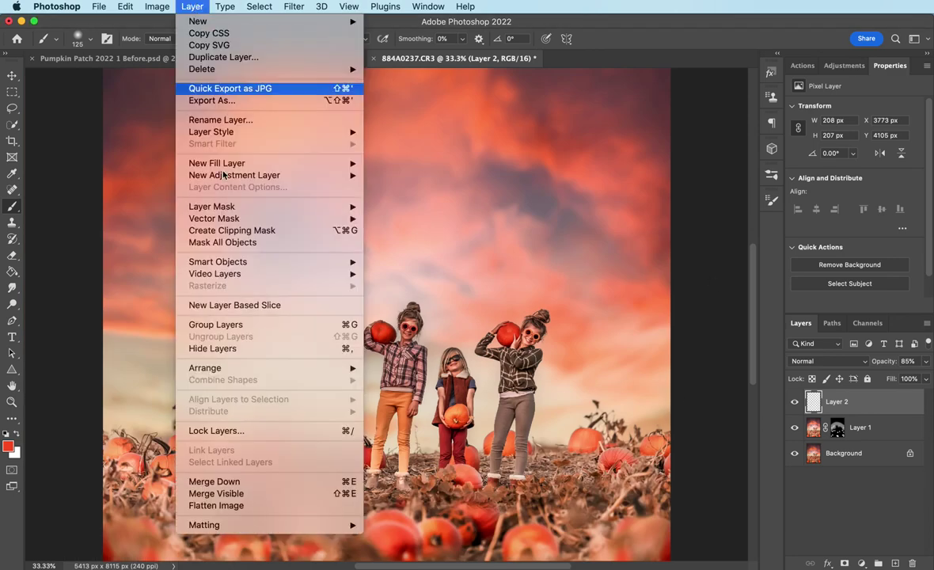
click(216, 505)
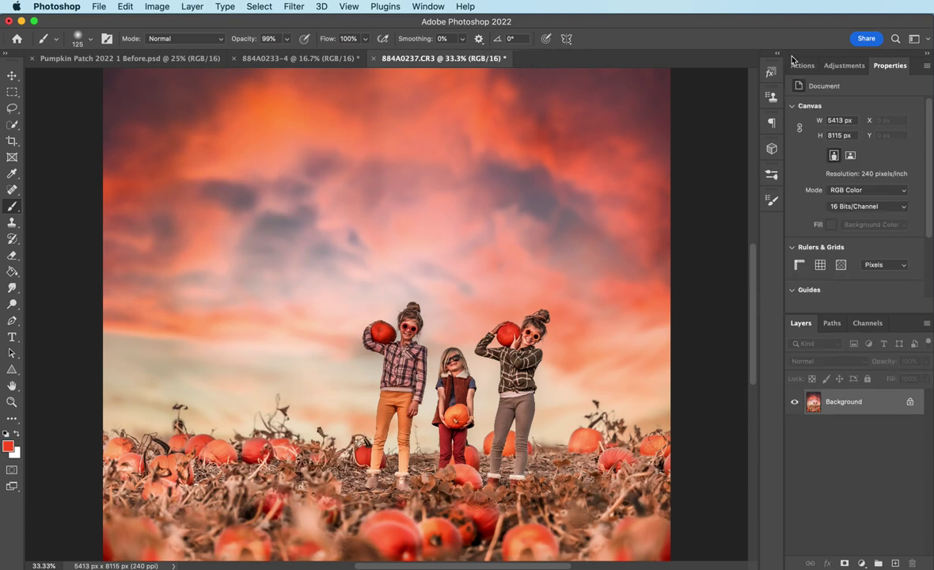
click(802, 65)
click(817, 246)
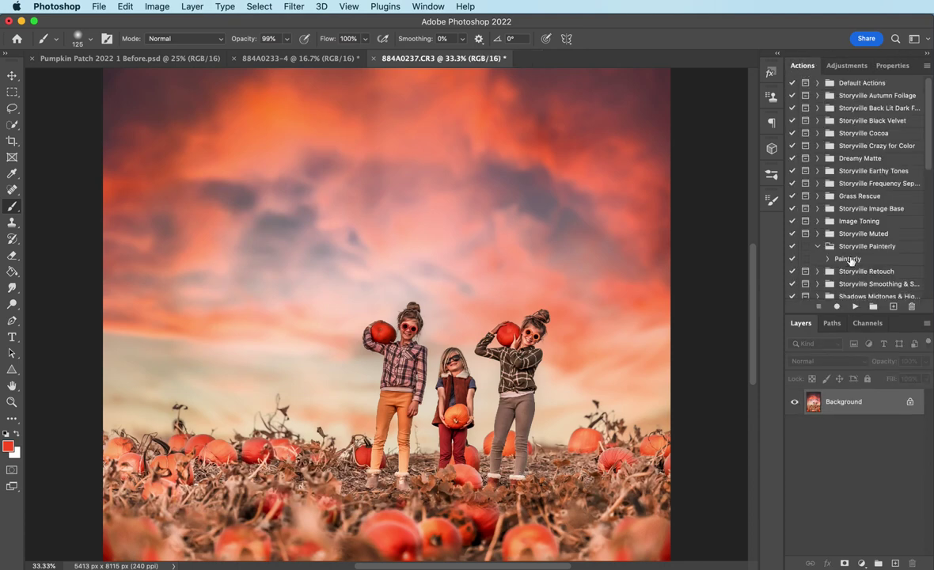
click(847, 259)
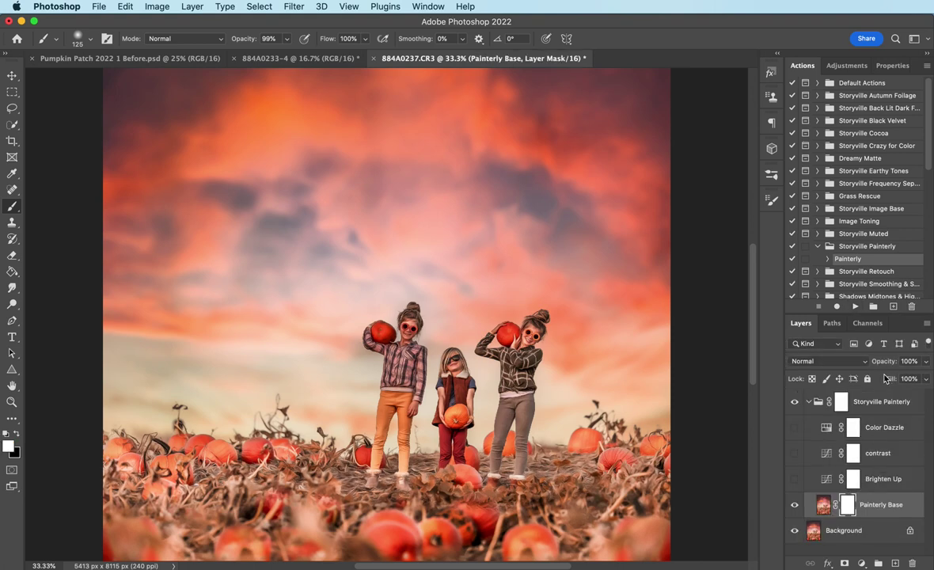
Lower Painterly Base to 56% opacity, paint black on its mask, and collapse the group
drag(880, 361, 861, 362)
key(x)
drag(250, 41, 252, 41)
key(super+equal)
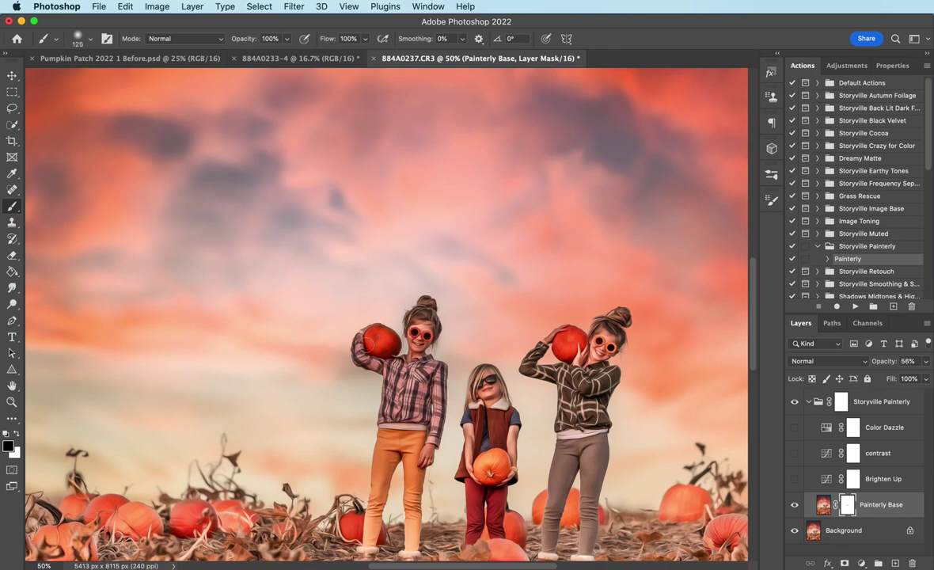
key(bracketright)
key(bracketright)
key(super+minus)
key(super+minus)
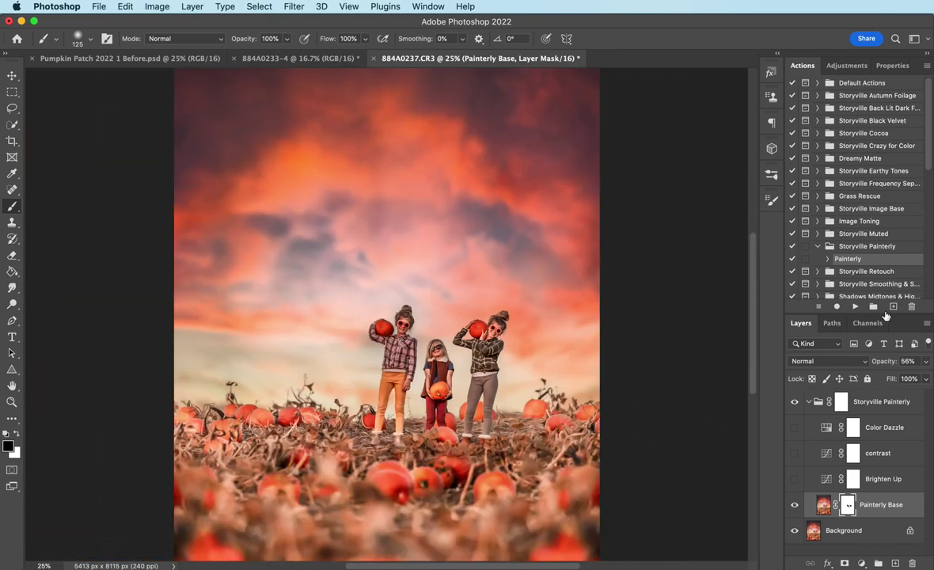
key(super+minus)
click(808, 401)
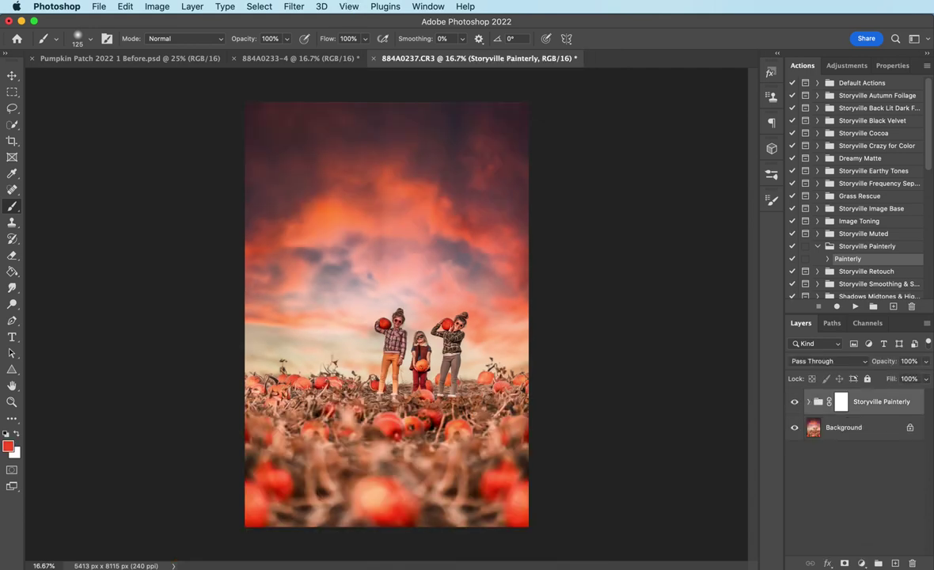
click(795, 401)
key(super+plus)
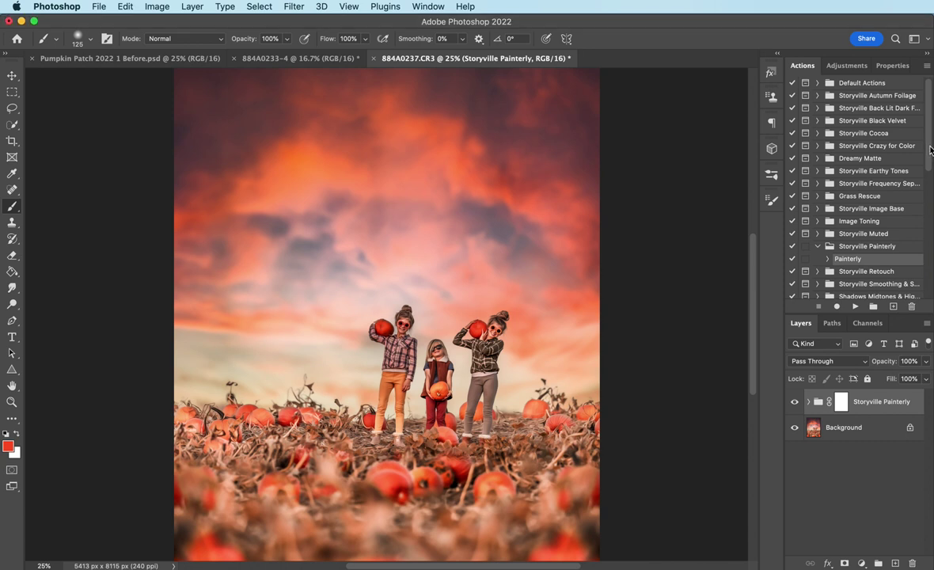
Run the Ultimate Dodge & Burn action and target the D&B Clothing Extra Dodge mask
drag(930, 147, 910, 204)
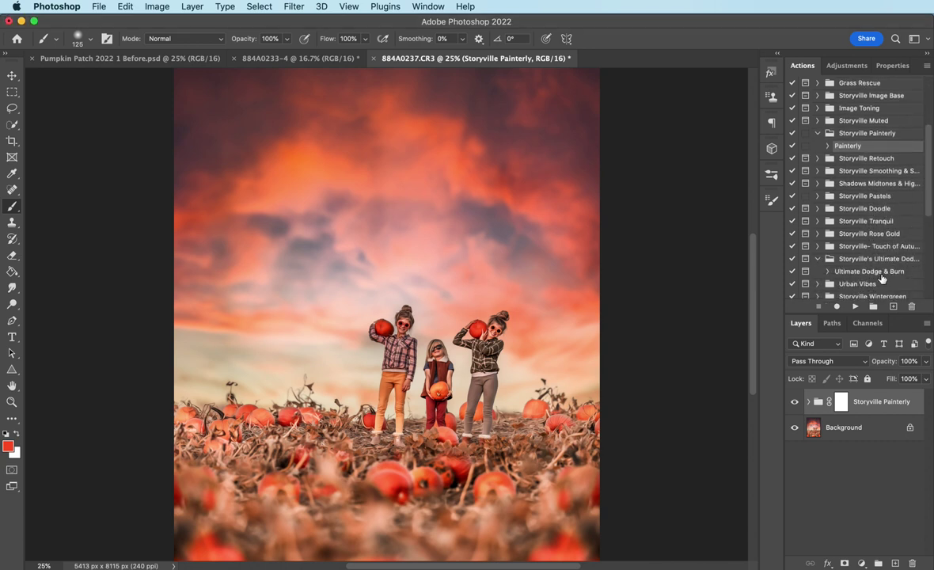
click(871, 270)
click(854, 306)
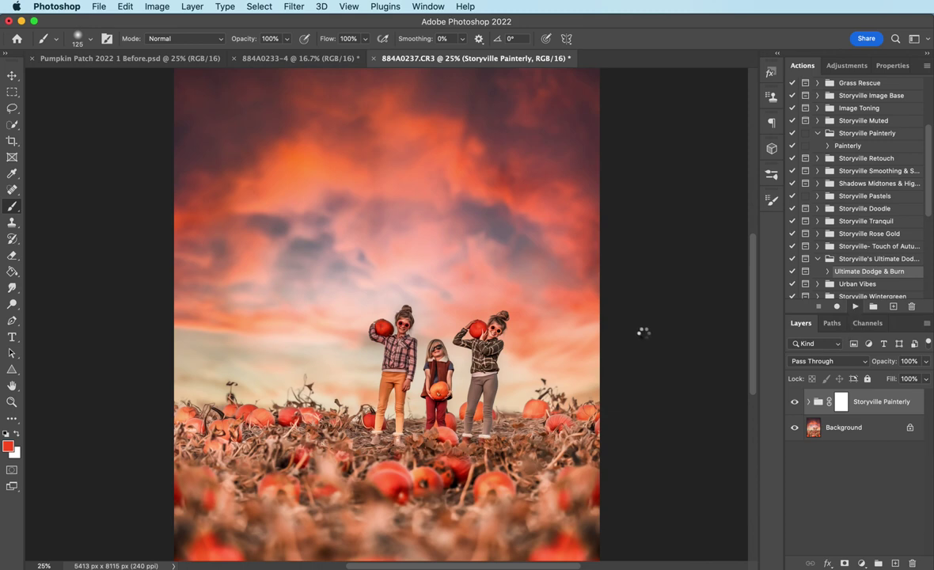
click(895, 294)
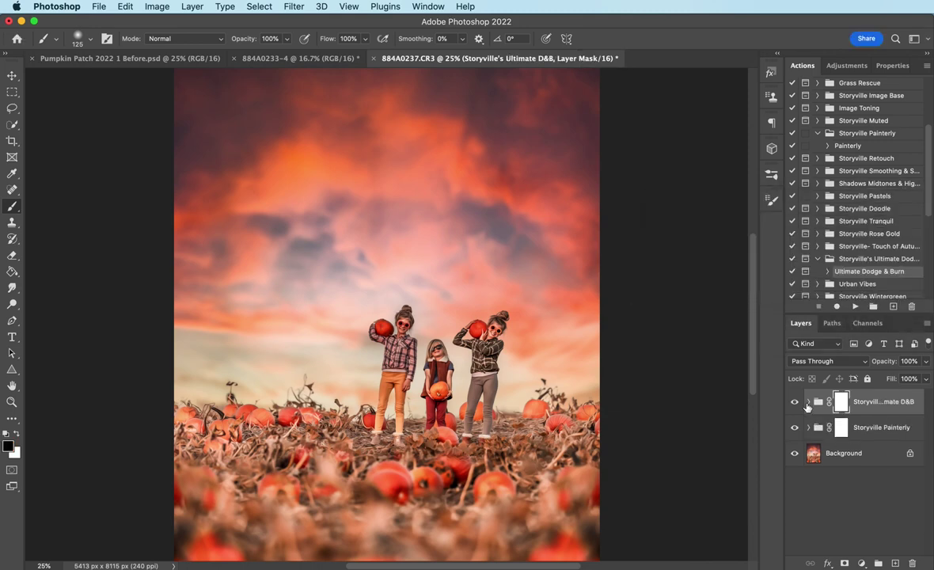
click(808, 401)
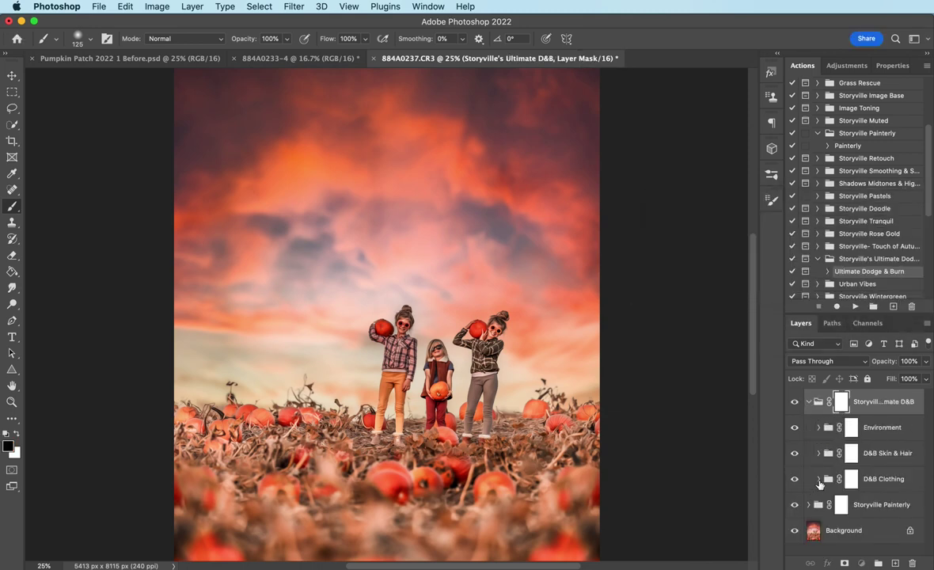
click(817, 478)
scroll(925, 499, down, 1)
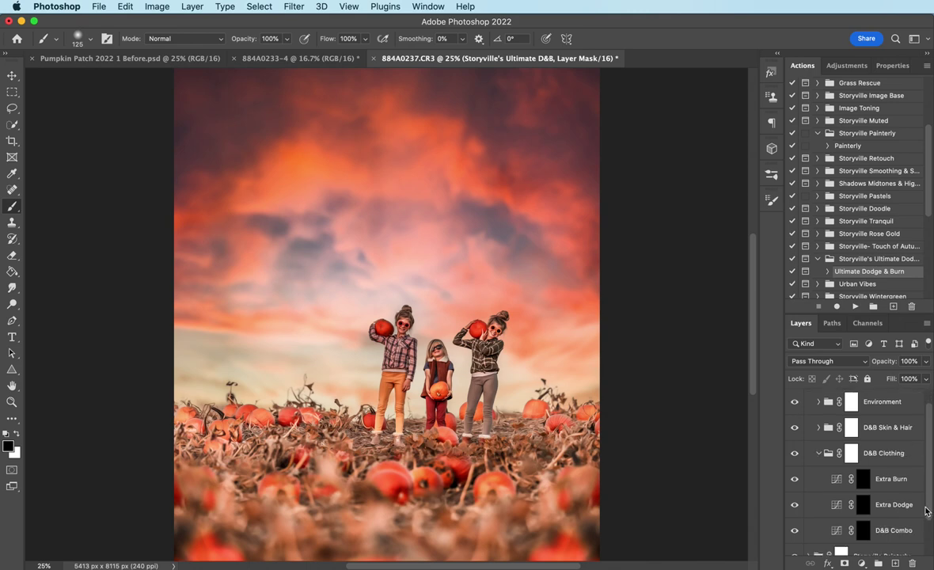
click(864, 506)
Paint white over the girls' shirts, sleeves, and the middle girl's vest to brighten them
key(super+equal)
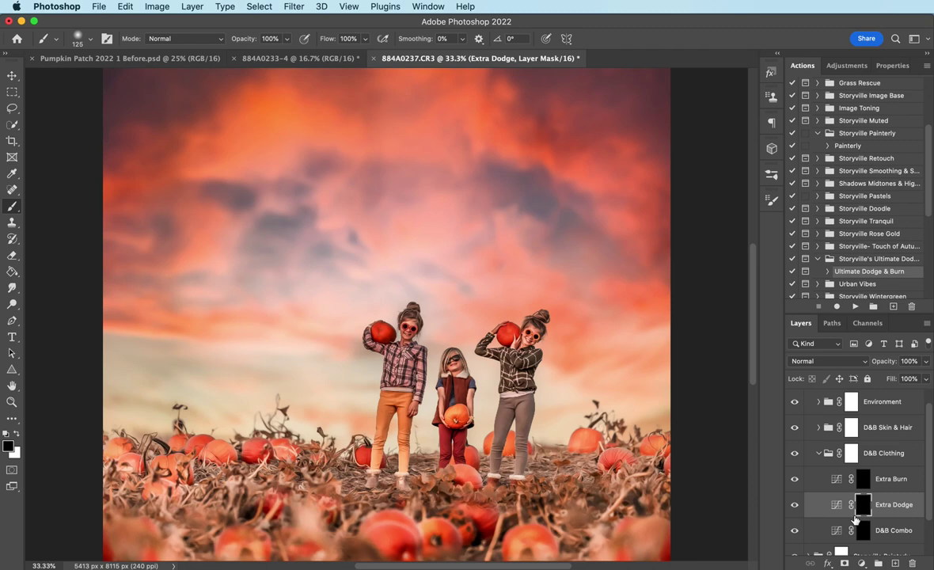
key(x)
key(super+equal)
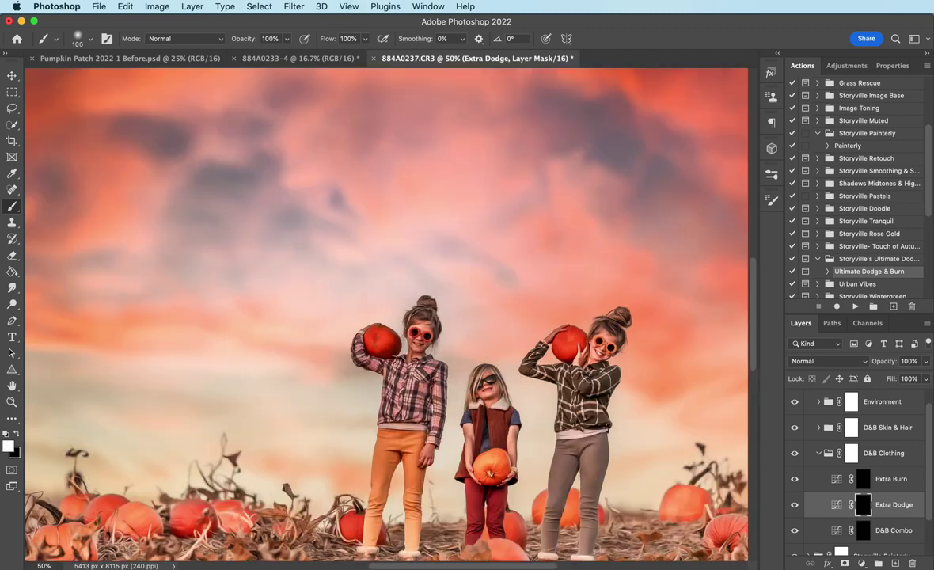
mouse_move(372, 348)
mouse_down()
mouse_move(364, 364)
mouse_move(389, 372)
mouse_move(394, 341)
mouse_up()
key(bracketleft)
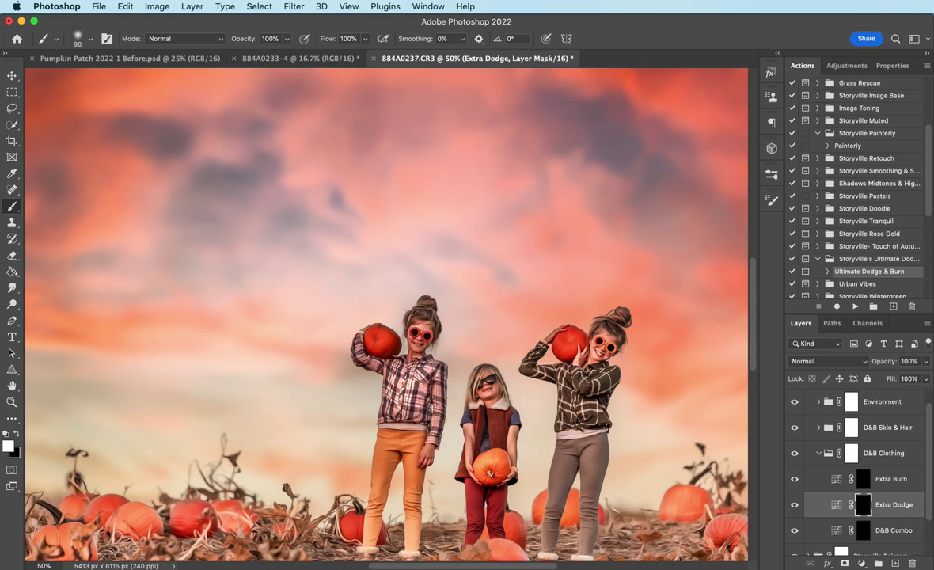
key(bracketleft)
key(bracketleft)
mouse_move(404, 342)
mouse_down()
mouse_move(397, 413)
mouse_move(372, 392)
mouse_up()
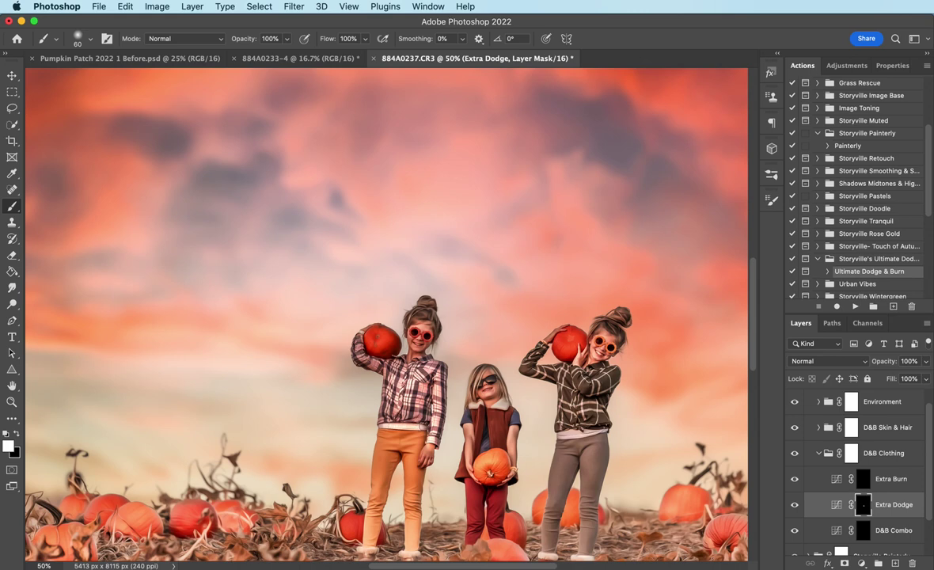
drag(332, 318, 361, 340)
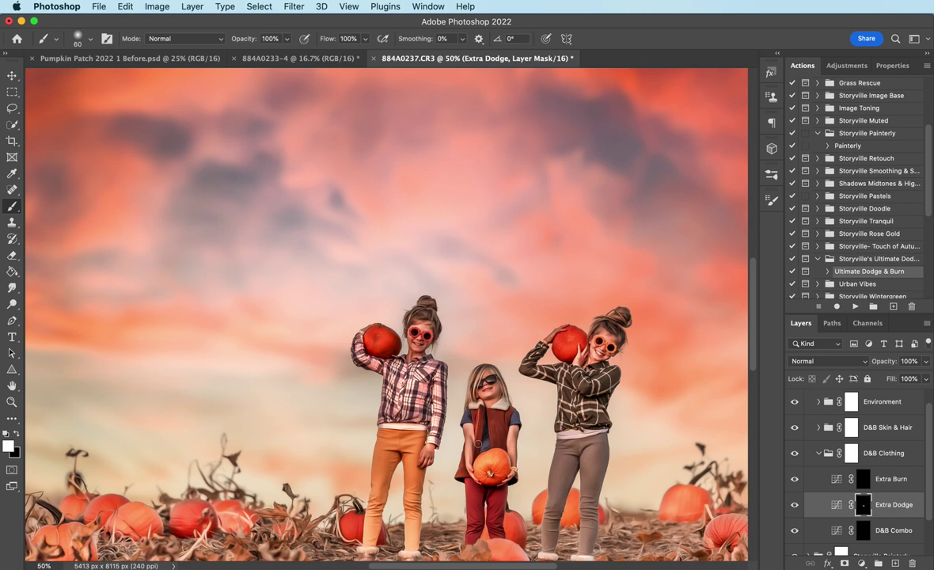
drag(459, 379, 458, 407)
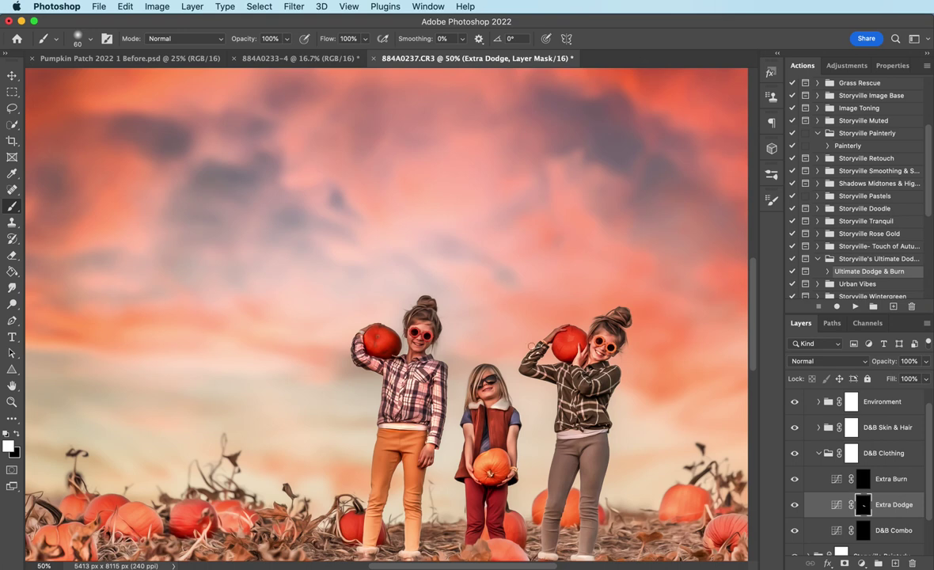
key(x)
key(x)
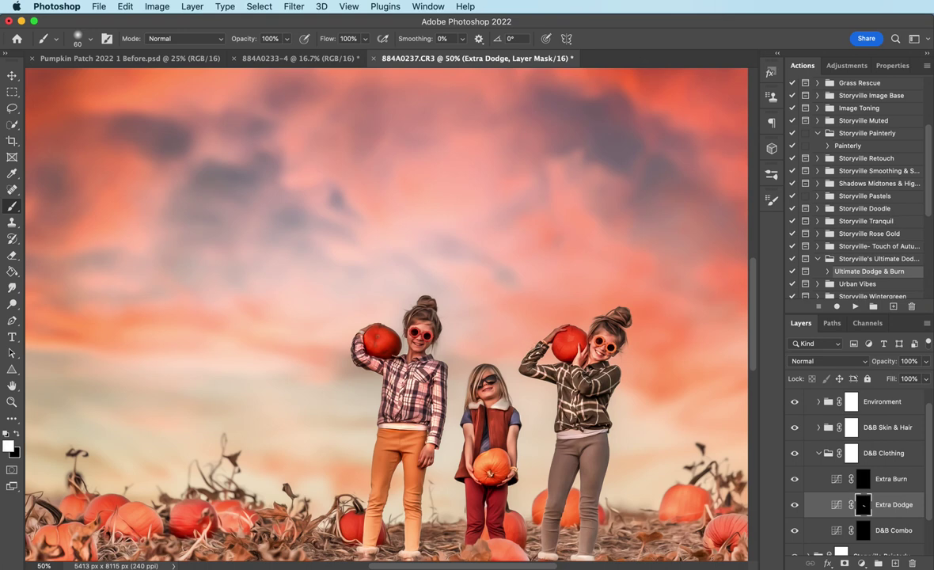
mouse_move(542, 380)
mouse_down()
mouse_move(557, 362)
mouse_move(552, 350)
mouse_move(531, 349)
mouse_up()
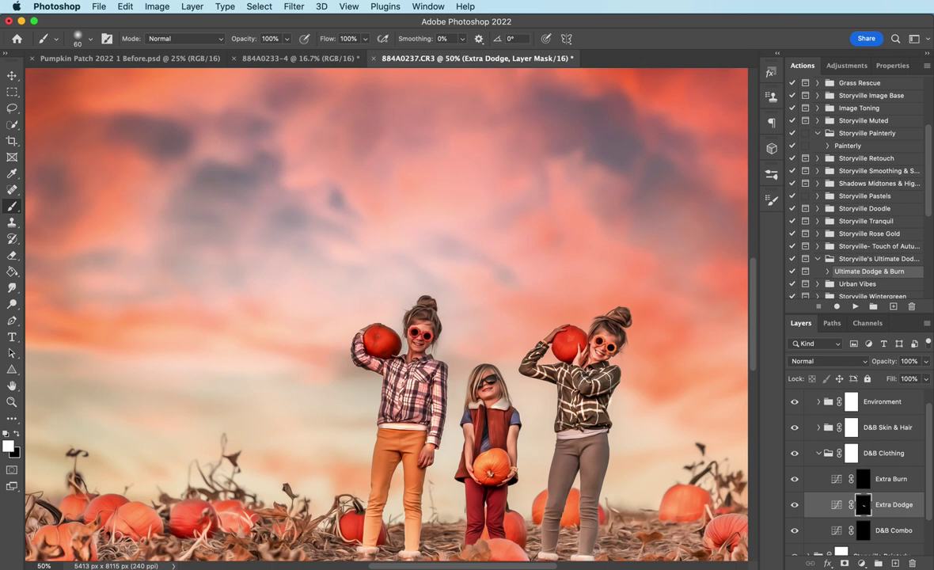
mouse_move(530, 388)
mouse_down()
mouse_move(527, 396)
mouse_move(550, 396)
mouse_up()
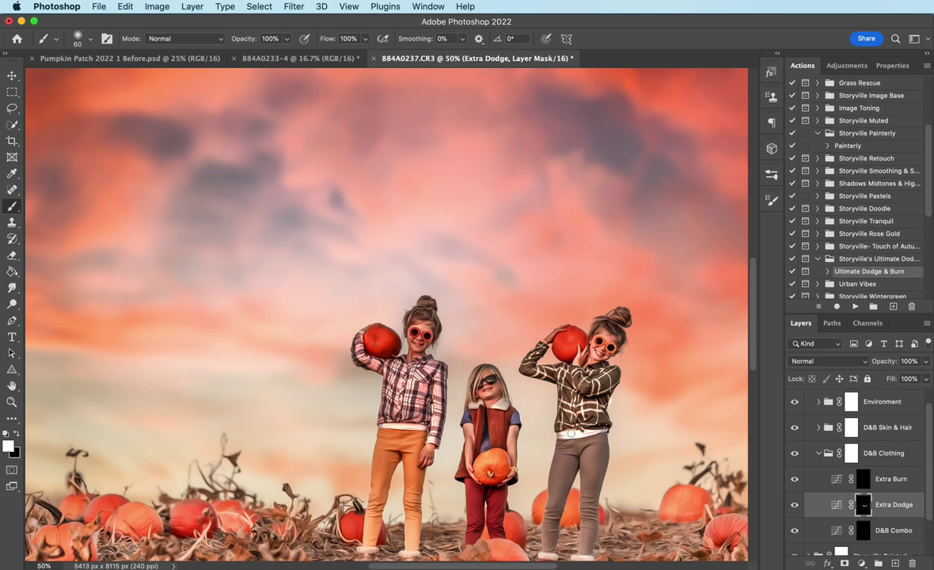
Set Extra Burn to 49% opacity and darken the left and right girls' pants
key(alt+bracketright)
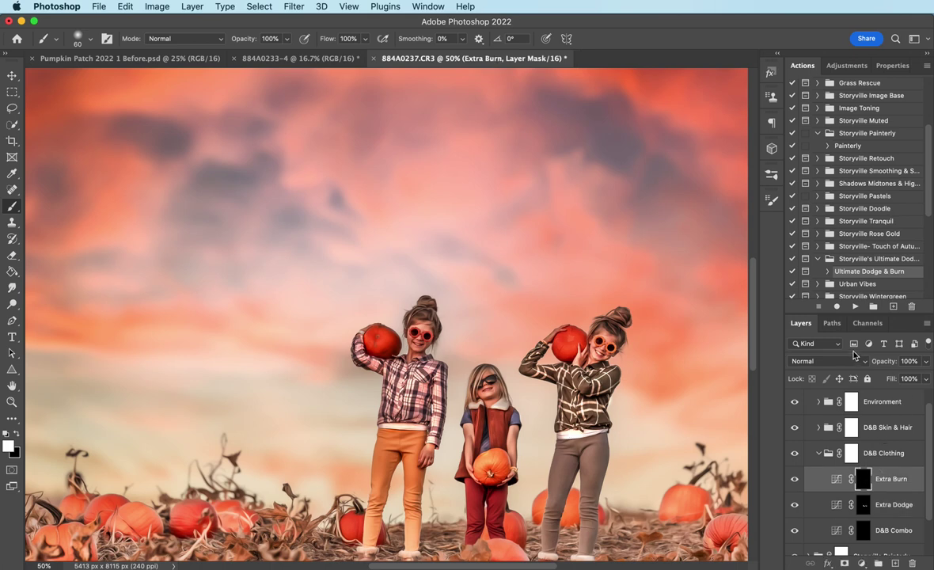
drag(884, 362, 816, 337)
scroll(712, 348, down, 4)
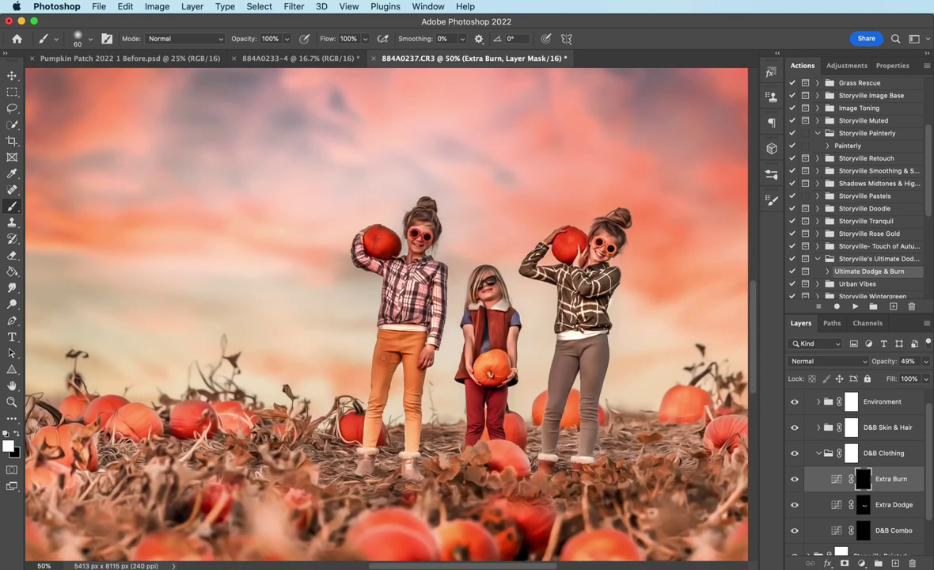
mouse_move(372, 315)
mouse_down()
mouse_move(381, 366)
mouse_move(413, 430)
mouse_move(377, 420)
mouse_up()
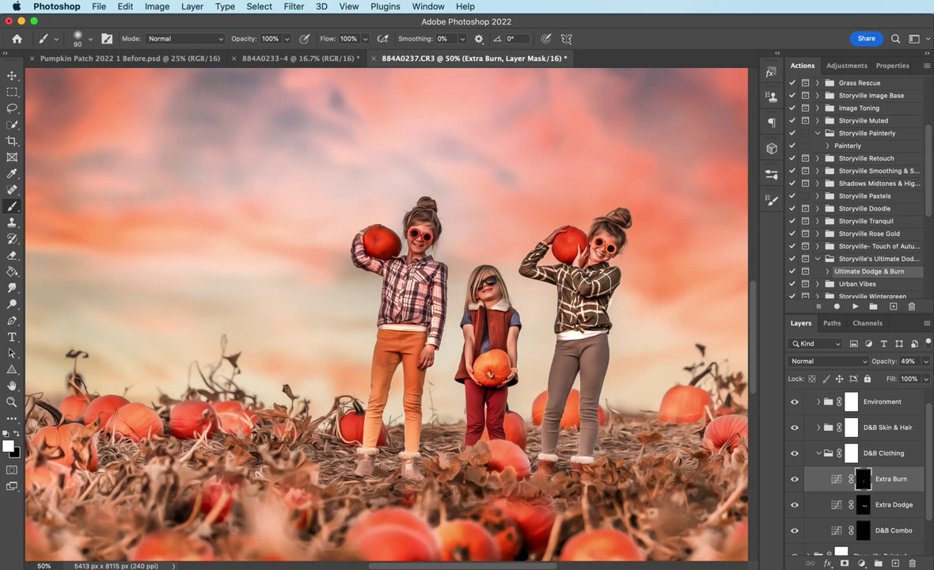
drag(370, 348, 357, 406)
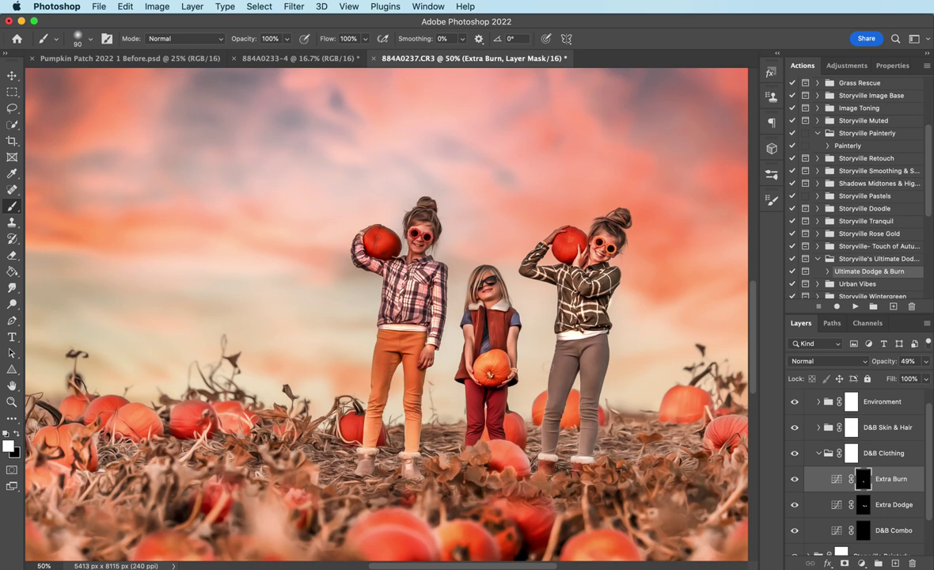
drag(569, 358, 558, 391)
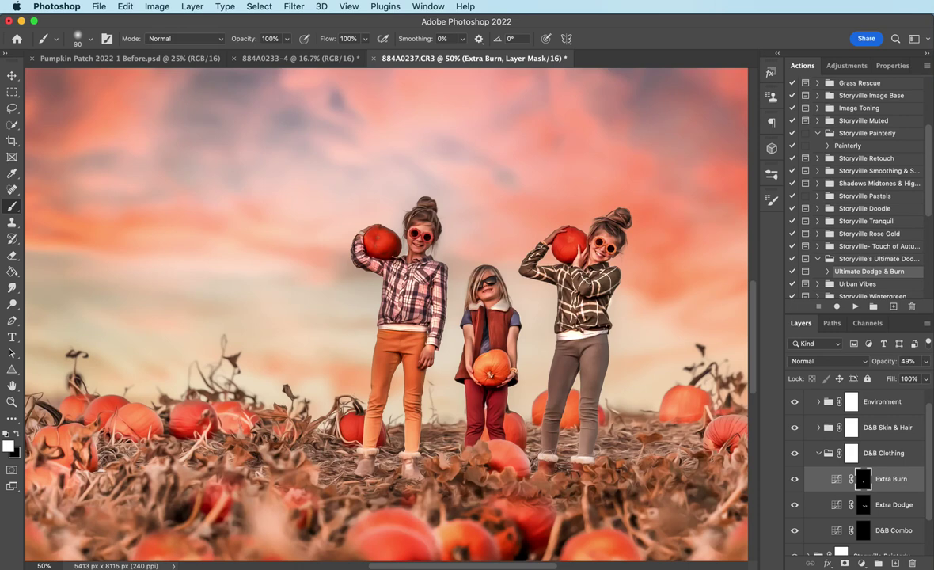
mouse_move(538, 324)
mouse_down()
mouse_move(549, 325)
mouse_move(540, 416)
mouse_up()
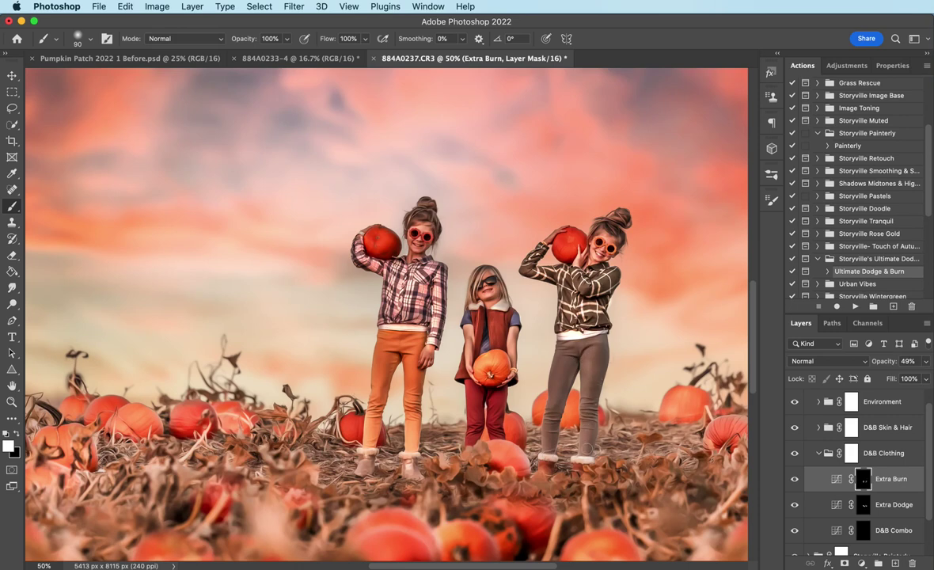
Collapse the D&B Clothing group and expand the D&B Skin & Hair group
click(882, 452)
click(818, 452)
click(819, 428)
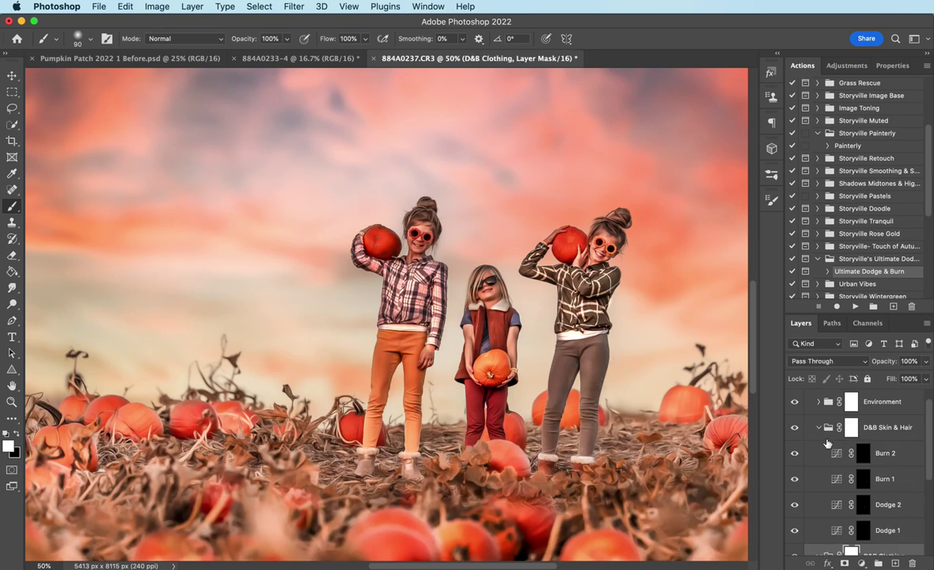
Paint white on the Dodge 2 mask to brighten the girls' pants and hair
click(862, 504)
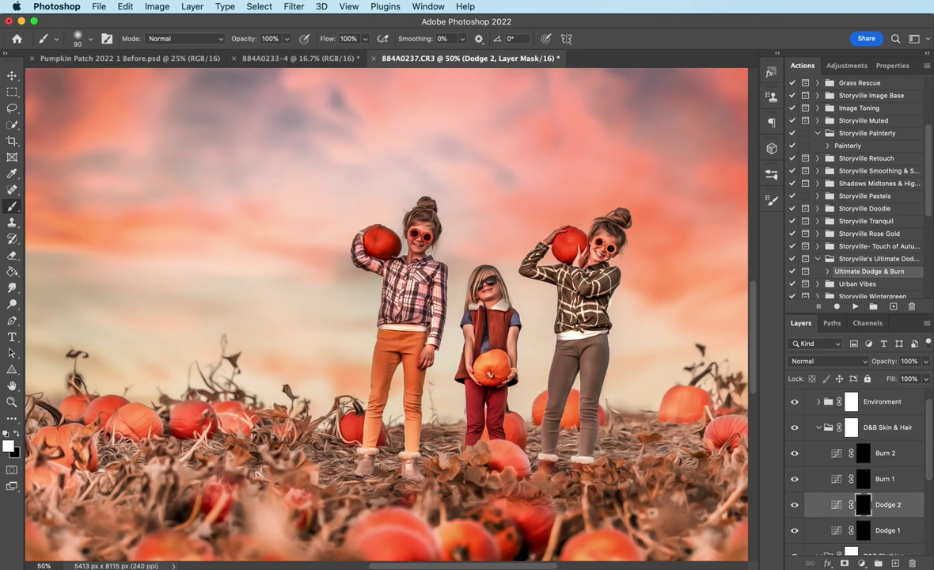
key(super+equal)
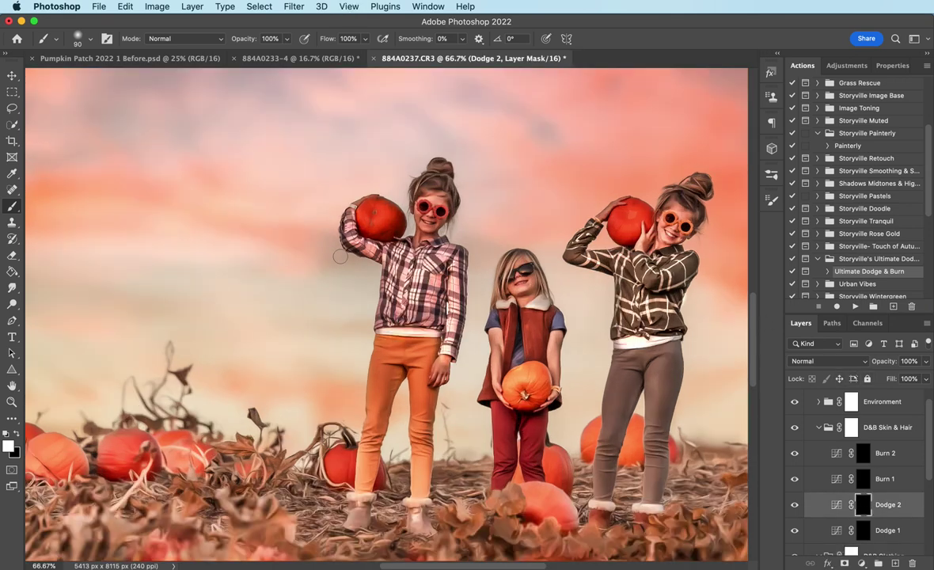
drag(403, 348, 408, 340)
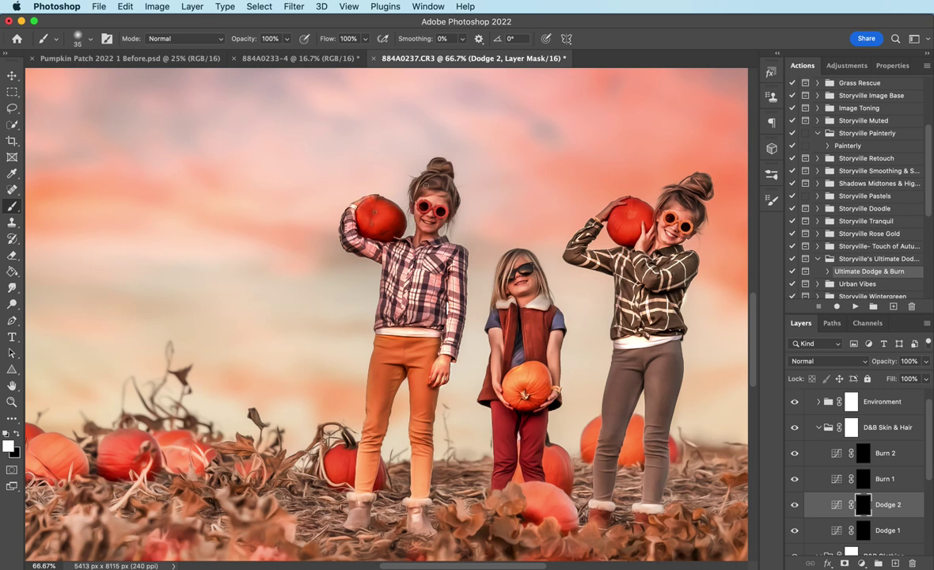
mouse_move(425, 185)
mouse_down()
mouse_move(403, 162)
mouse_move(445, 186)
mouse_up()
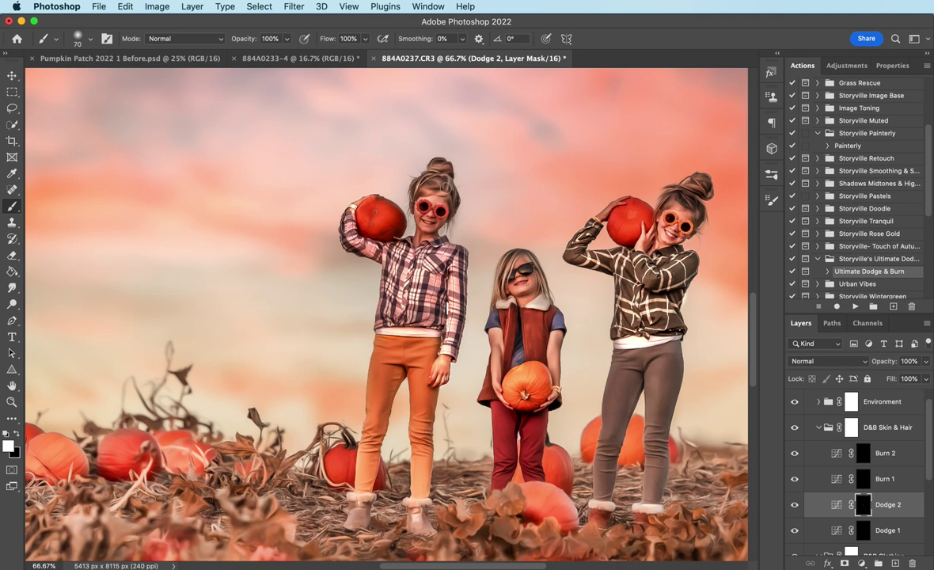
key(bracketright)
key(bracketright)
key(bracketright)
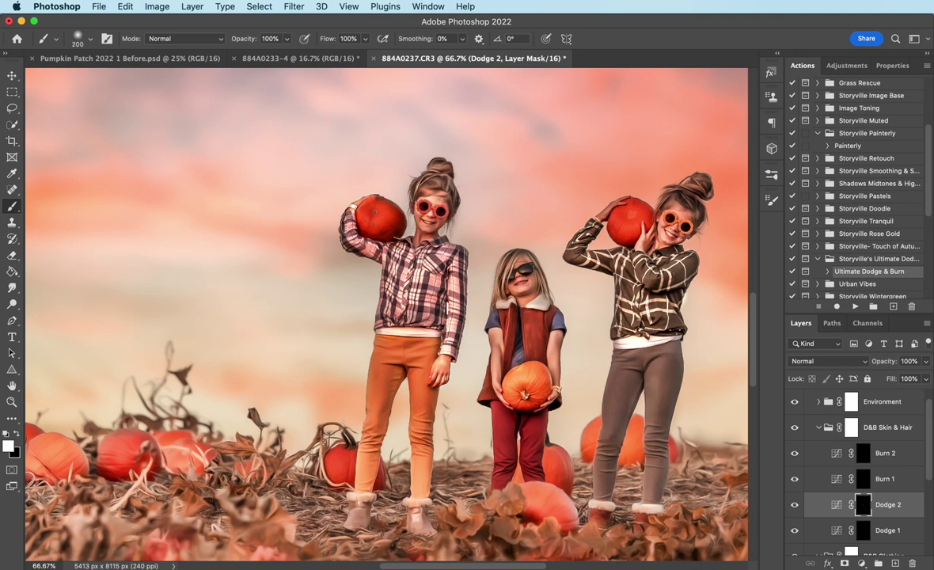
key(bracketleft)
key(bracketleft)
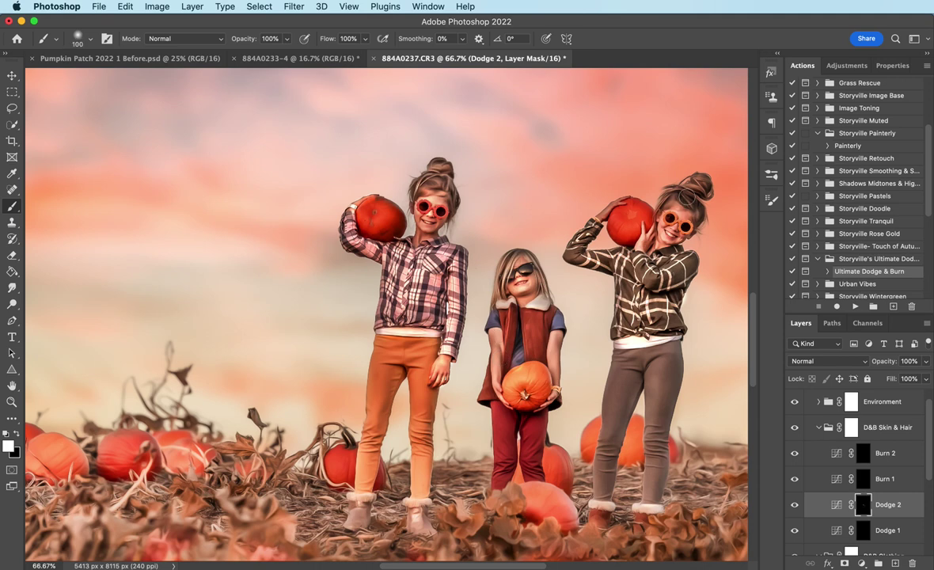
key(bracketleft)
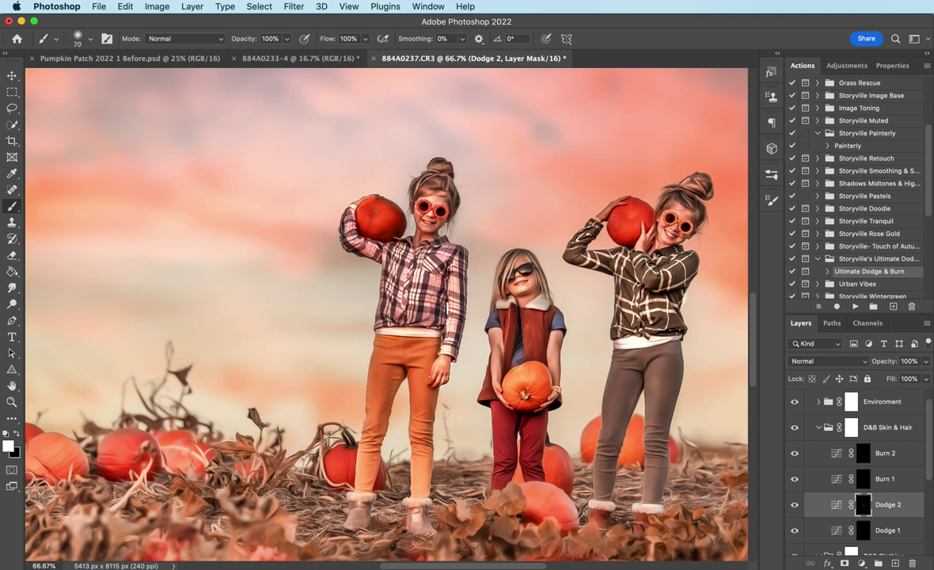
key(bracketleft)
key(x)
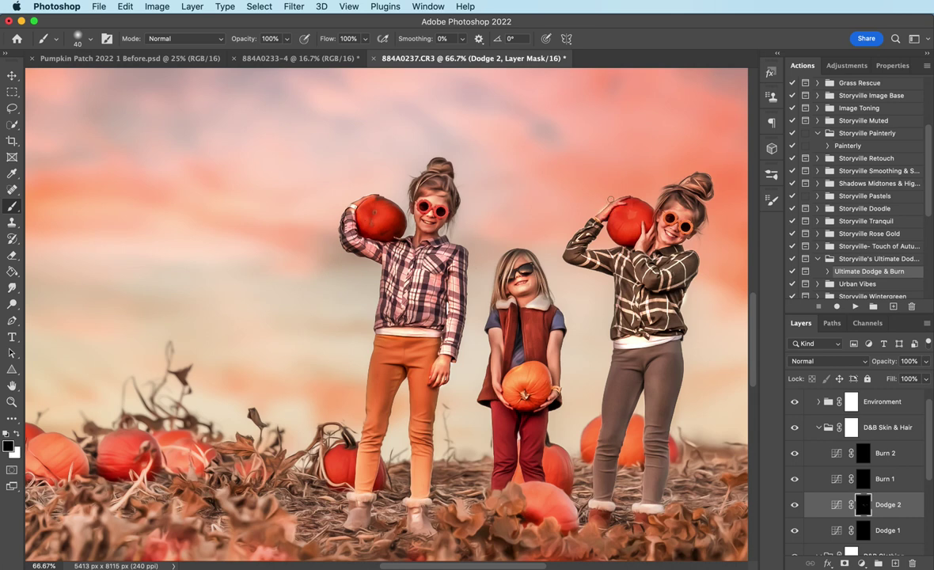
key(x)
key(x)
Set the Dodge 2 layer's opacity to 55%
text(0)
key(Return)
drag(806, 354, 838, 352)
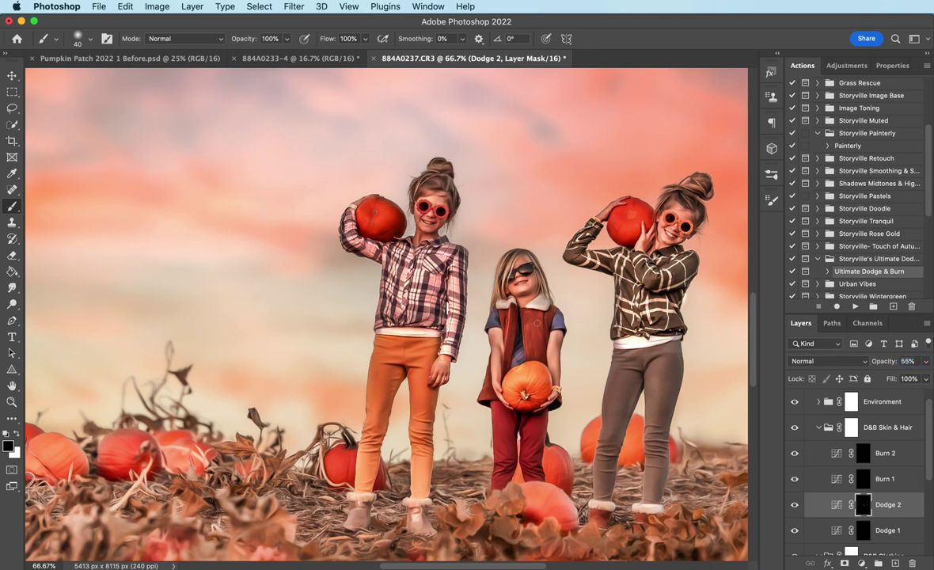
key(x)
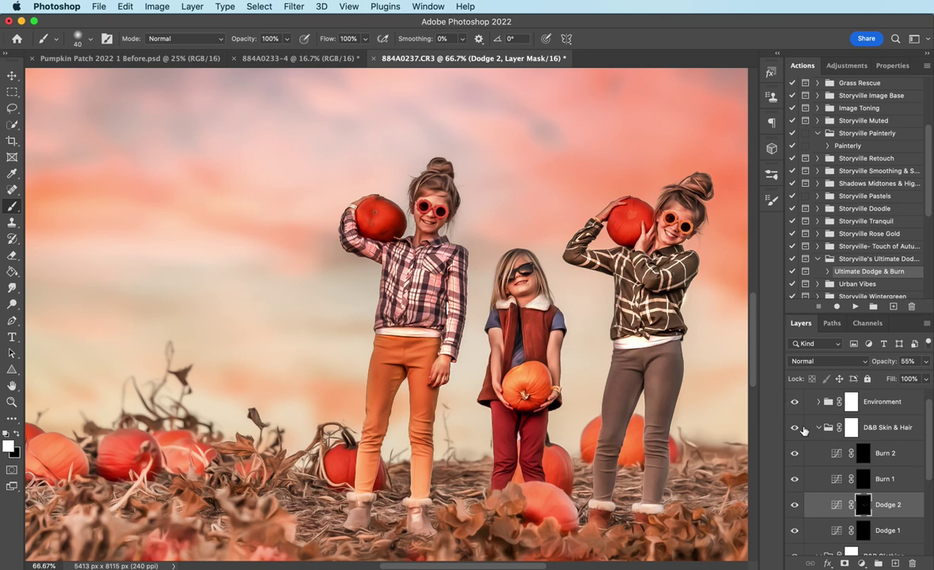
Collapse the D&B Skin & Hair group and expand the Environment group
click(827, 427)
click(819, 428)
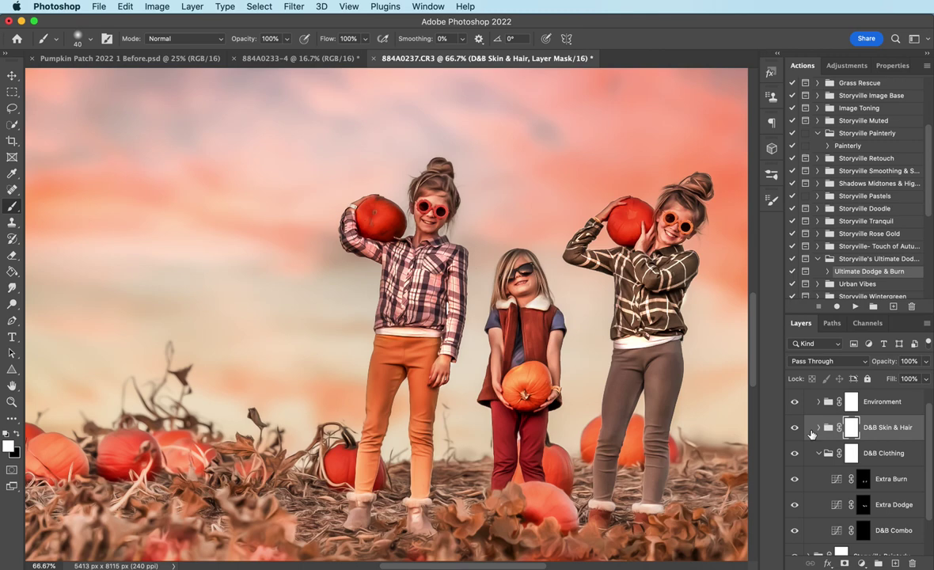
key(super+minus)
key(super+minus)
click(818, 402)
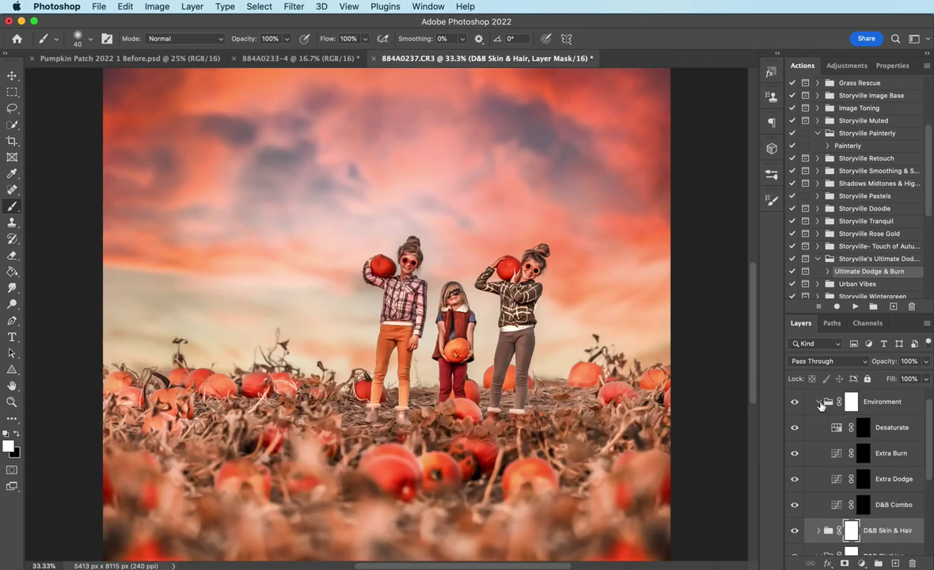
Invert the Environment Extra Dodge mask to reveal brightening and lower its opacity to 15%
key(super+minus)
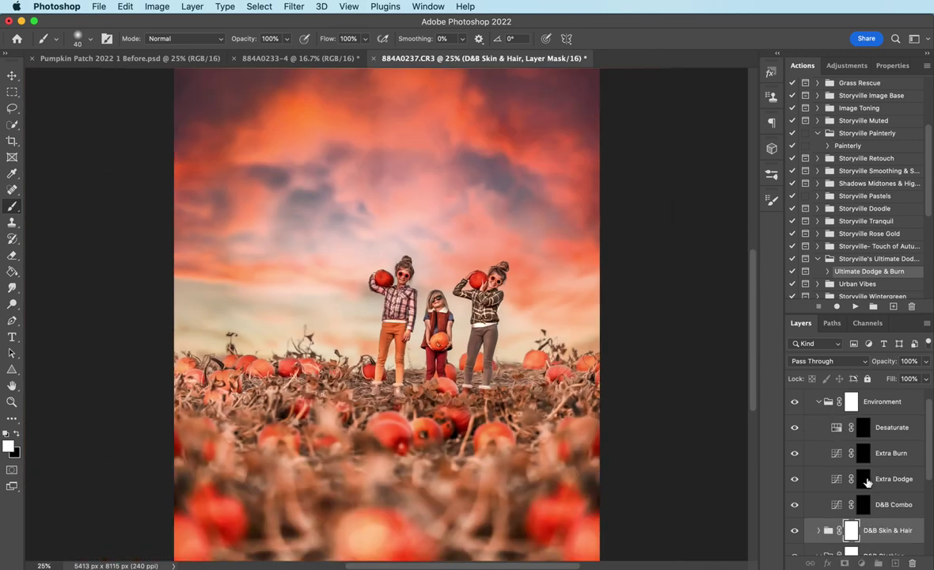
click(865, 479)
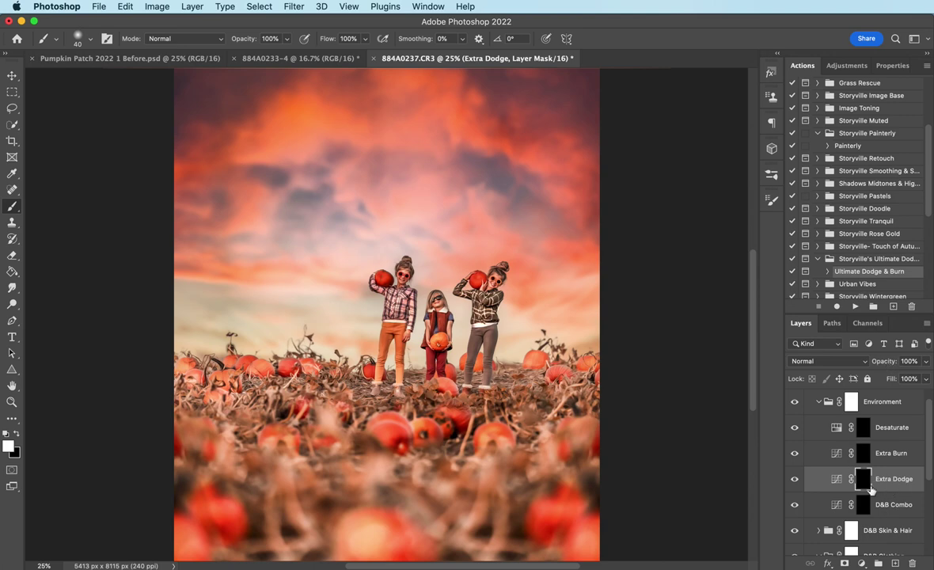
key(super+i)
key(super+minus)
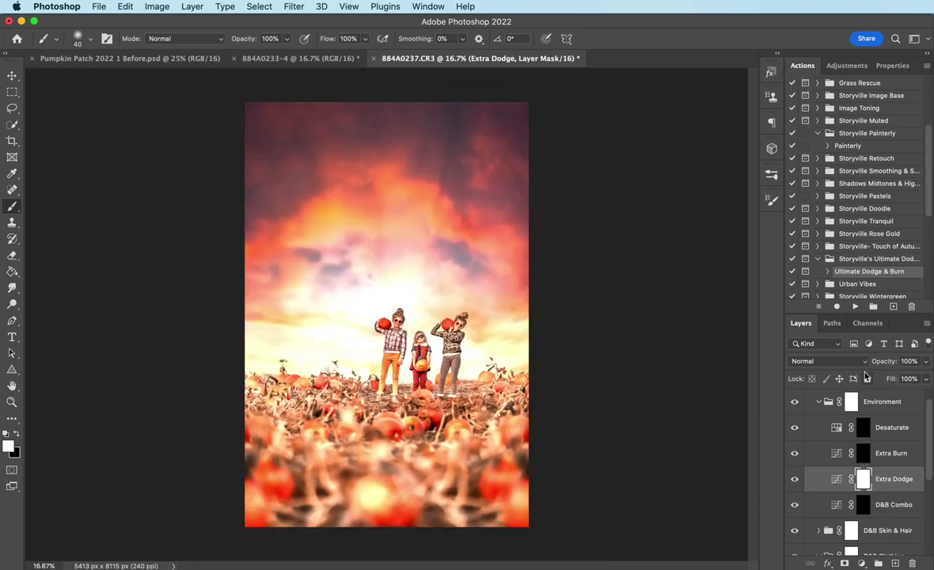
mouse_move(884, 361)
mouse_down()
mouse_move(802, 369)
mouse_move(811, 368)
mouse_up()
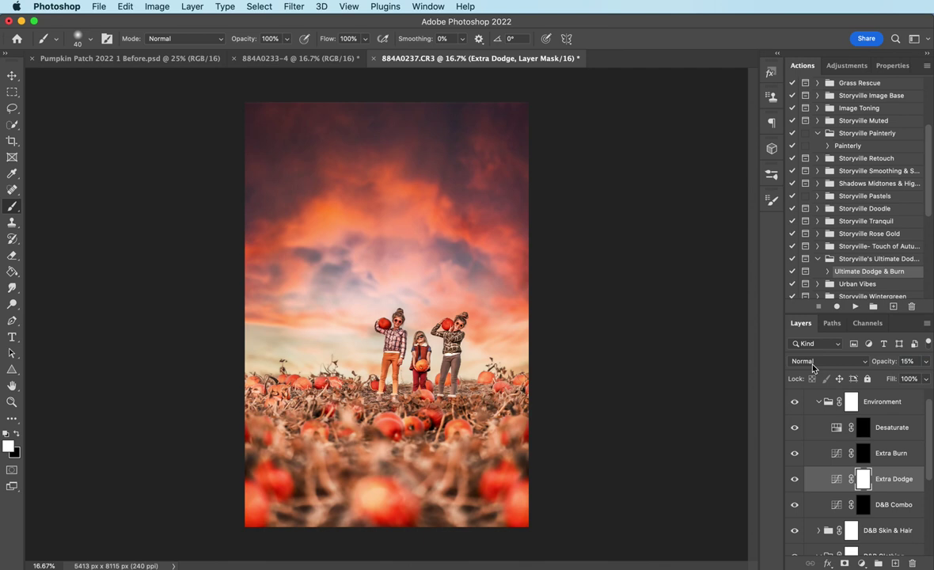
Collapse the Environment and Storyville's Ultimate D&B groups, then toggle the D&B group off and on to compare
click(814, 404)
click(817, 402)
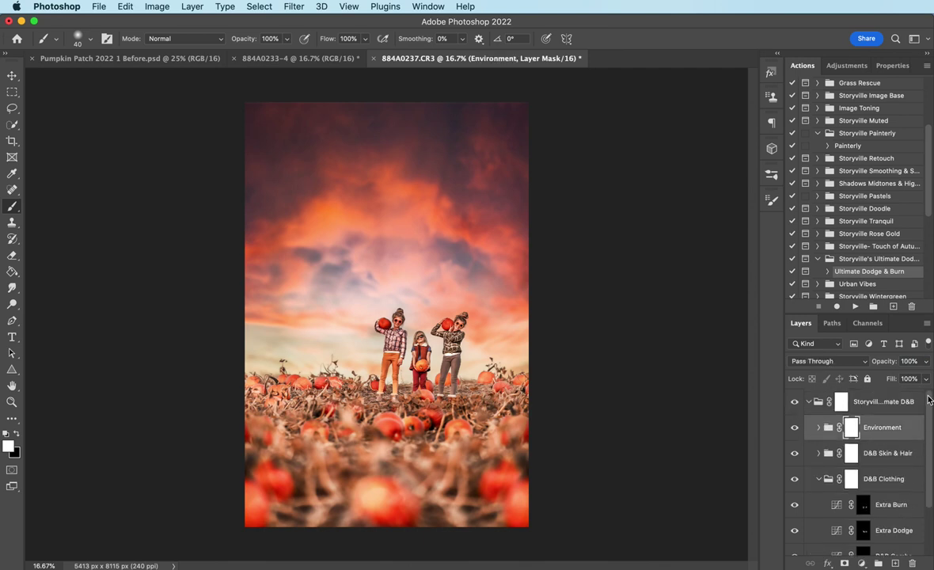
click(808, 403)
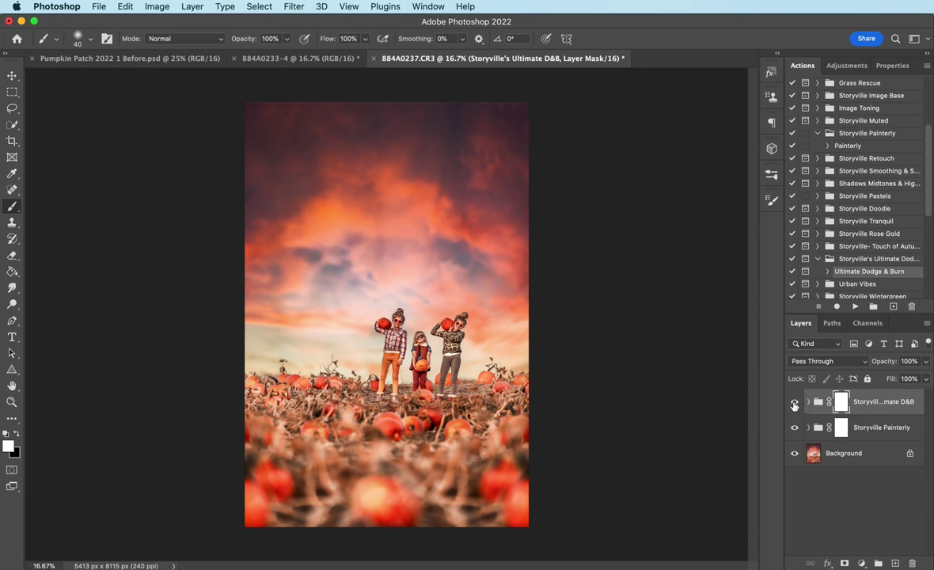
click(795, 402)
click(794, 403)
Search Finder for 'sparkle' and drag Storyville Sparkle 1.jpg onto the pumpkin-patch photo
key(super+Tab)
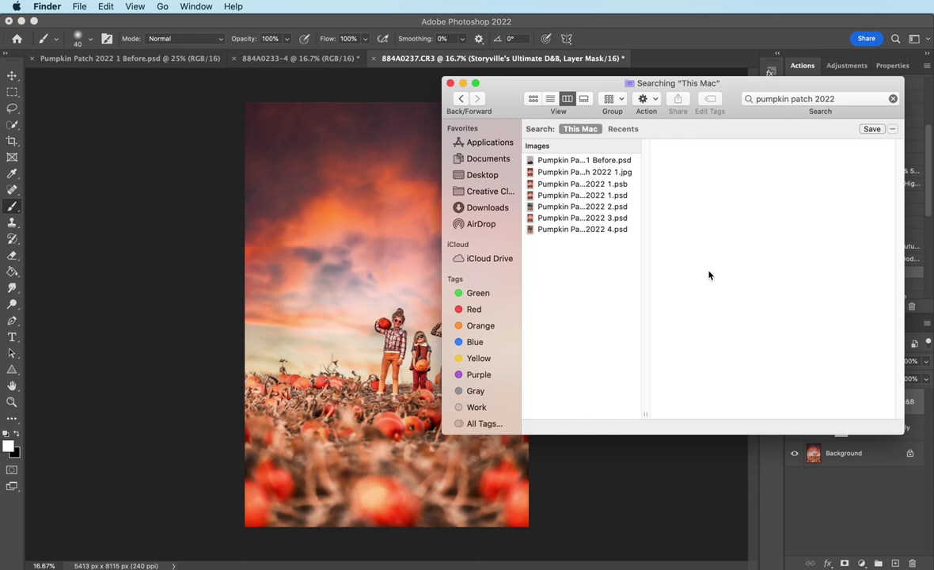
click(789, 95)
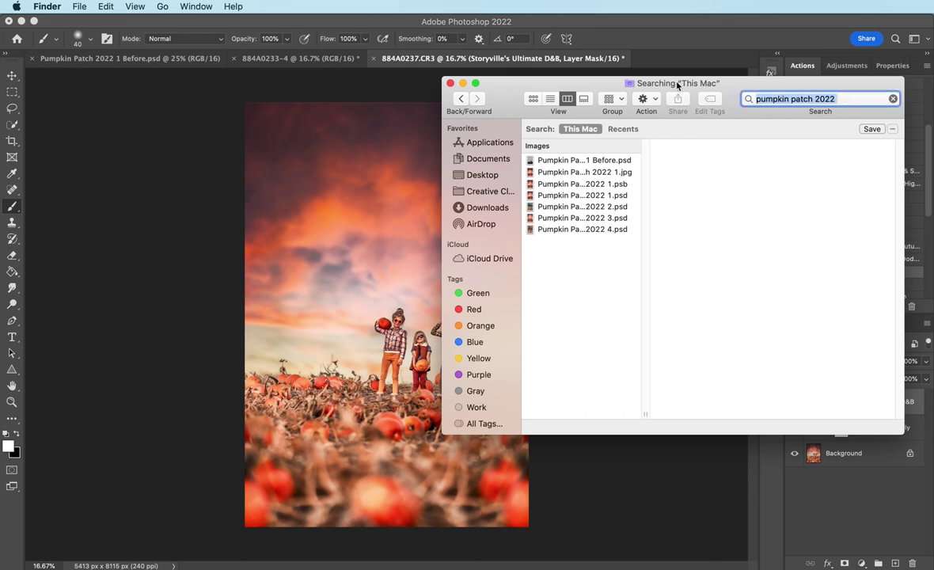
text(sparkle 1)
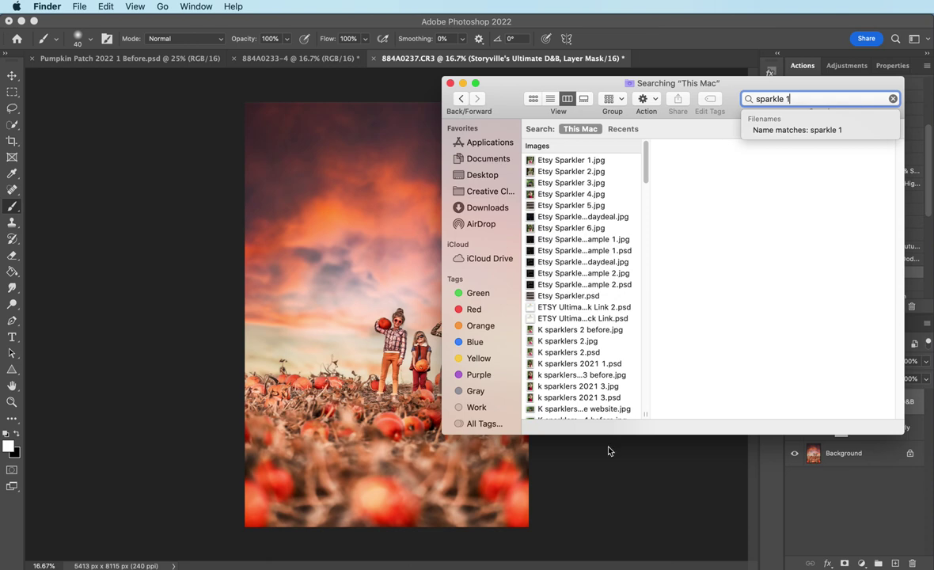
scroll(593, 182, down, 10)
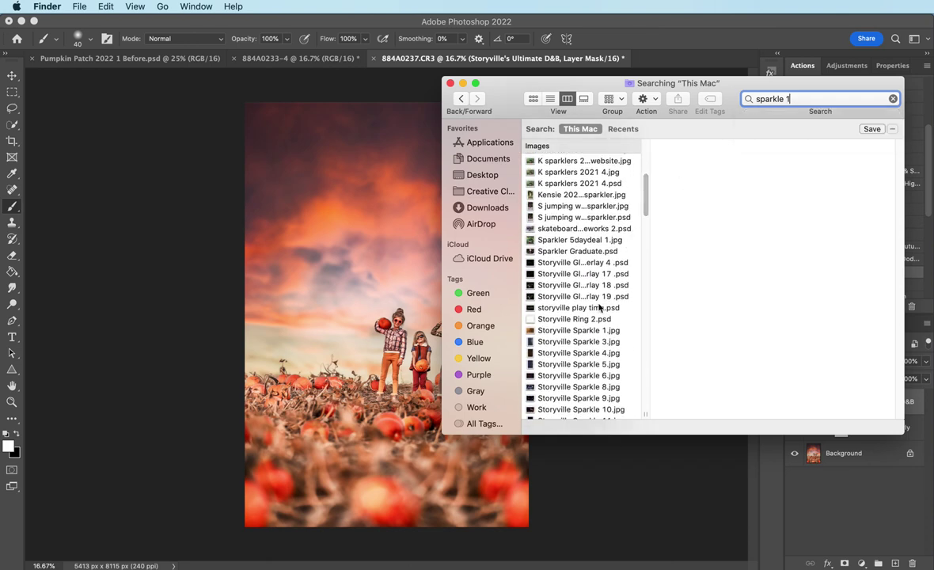
drag(601, 333, 364, 360)
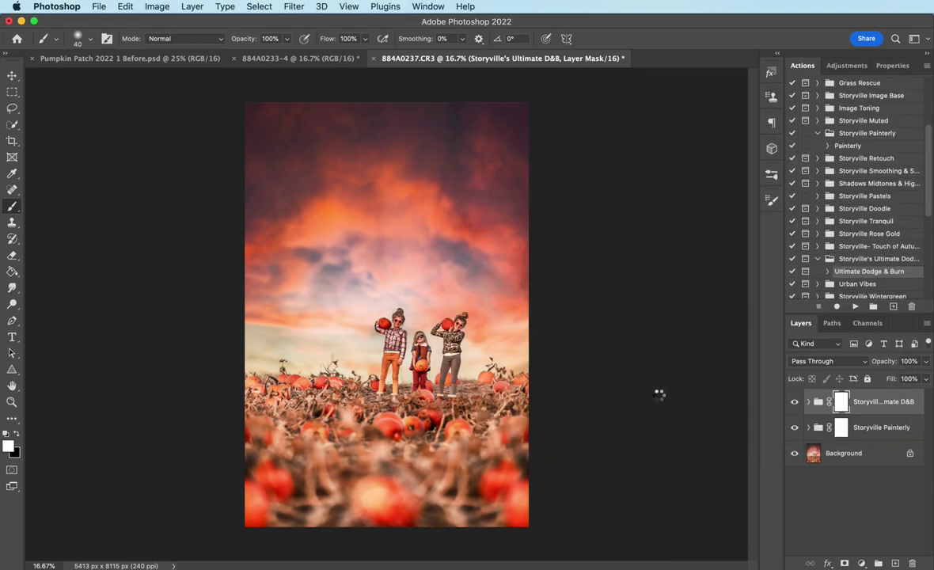
Blend Storyville Sparkle 1 in Soft Light and scale it to 182.88% across the sky and field
click(852, 364)
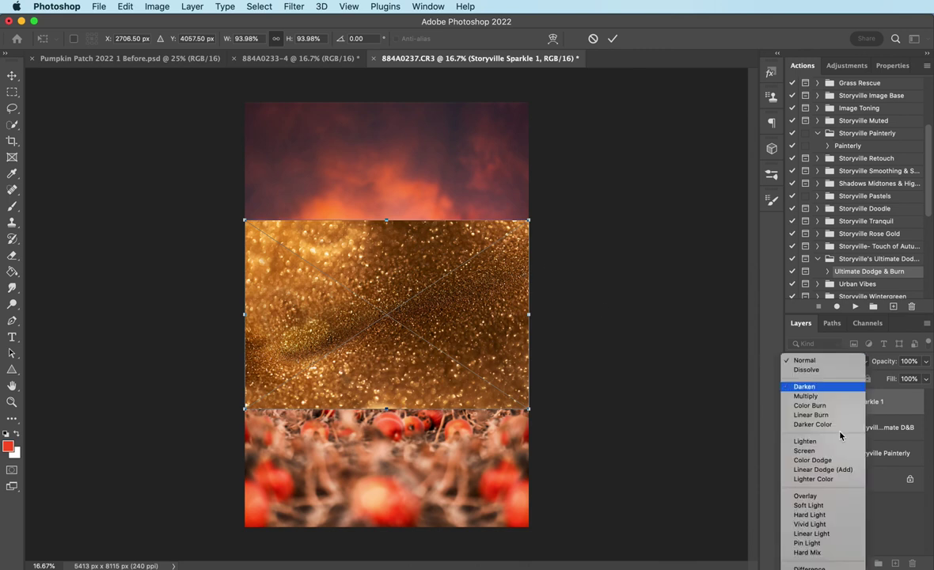
click(819, 507)
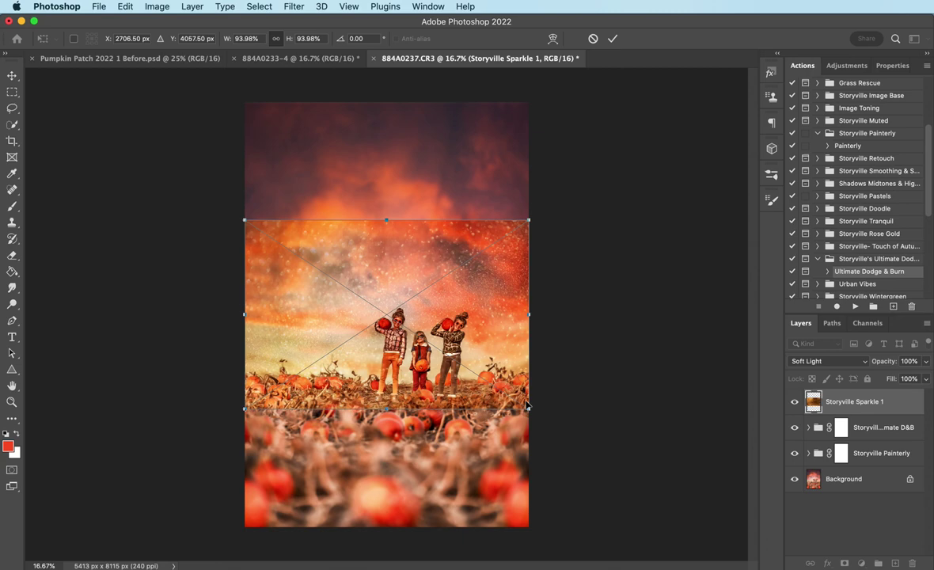
drag(529, 406, 734, 492)
drag(671, 451, 431, 372)
drag(553, 374, 660, 369)
drag(522, 396, 485, 362)
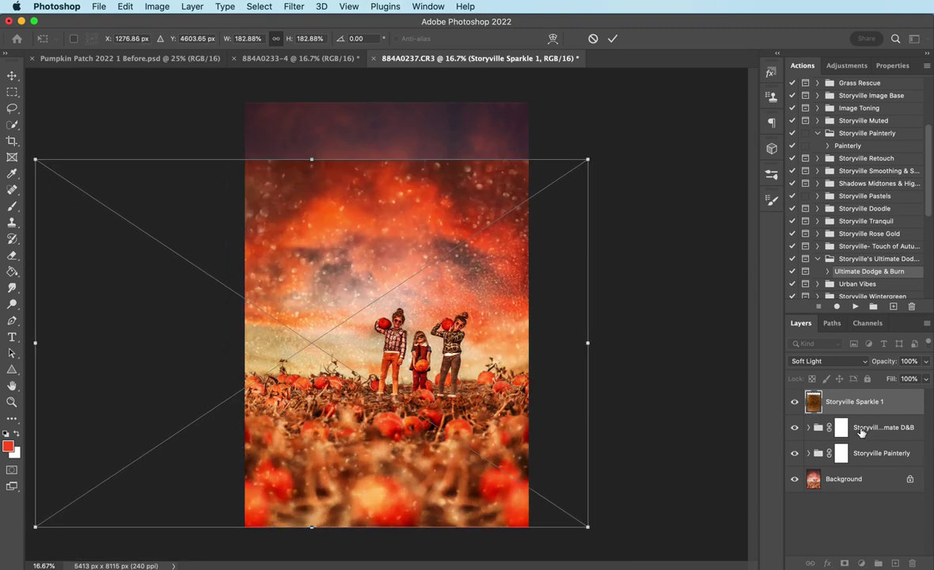
key(Return)
key(b)
click(849, 65)
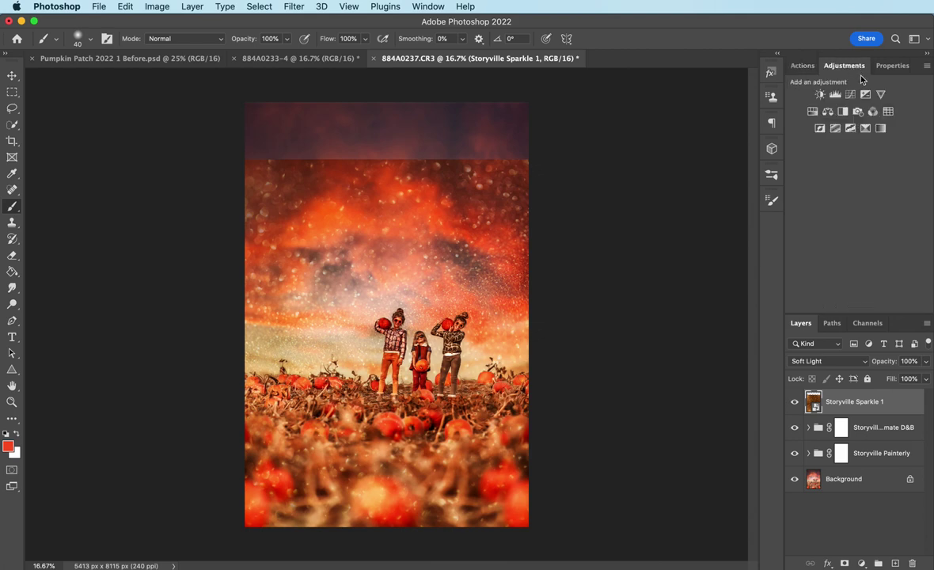
Add a Hue/Saturation adjustment clipped to the sparkle layer with Saturation -100
click(812, 112)
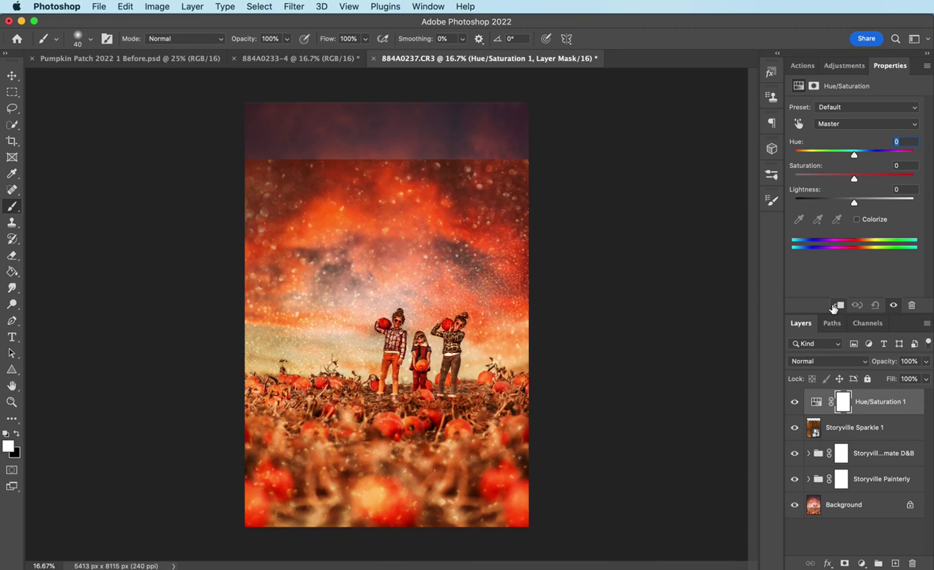
click(838, 305)
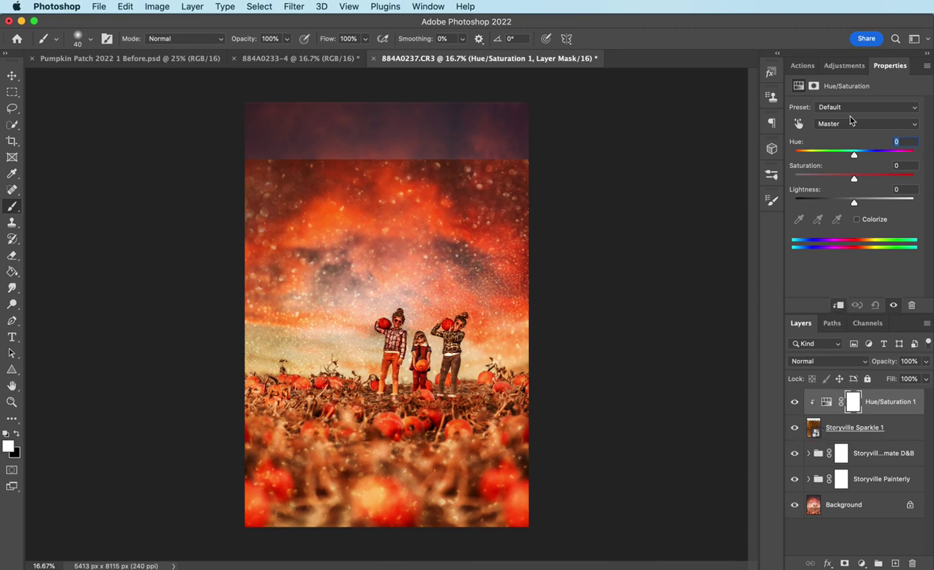
drag(859, 179, 737, 176)
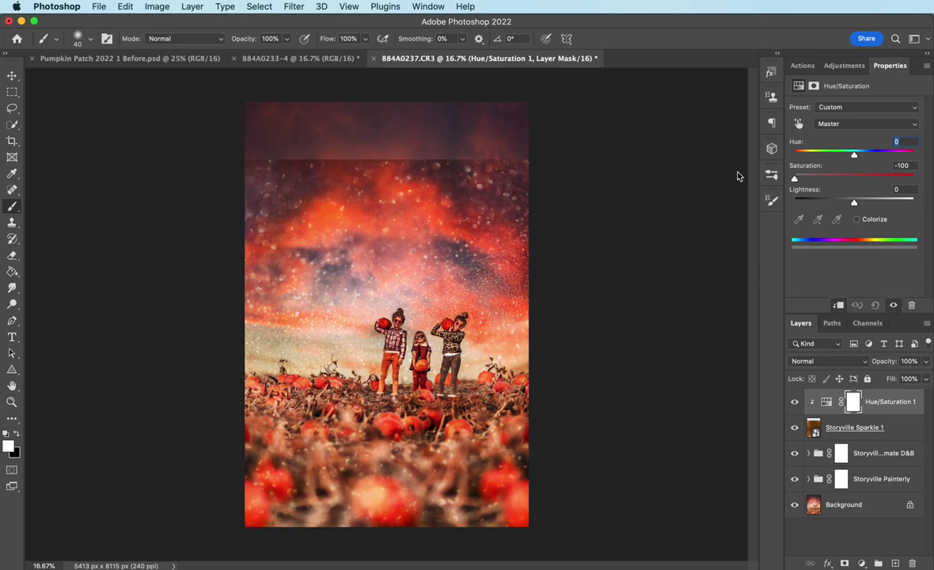
Add an inverted mask to the sparkle layer, revealing sparkles only in the bottom foreground
click(862, 427)
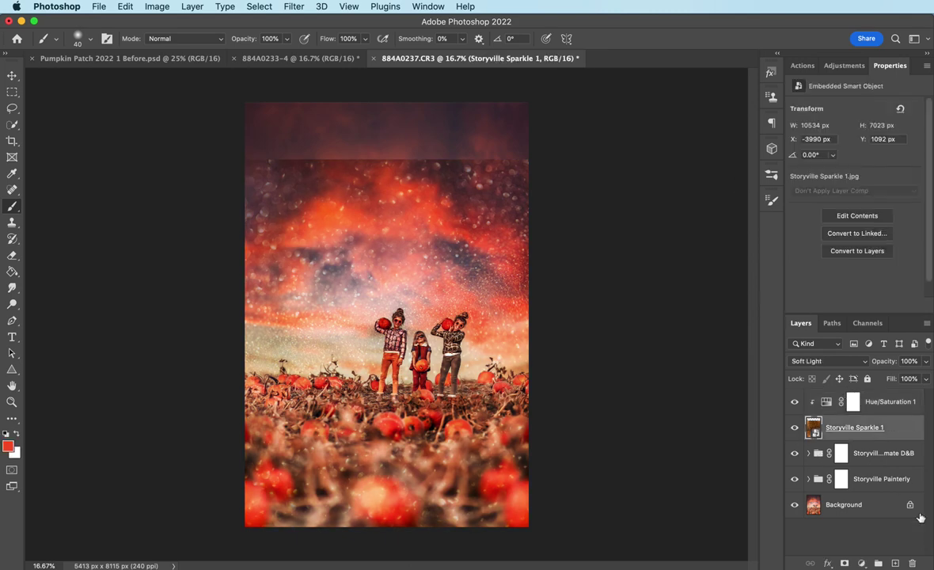
click(844, 563)
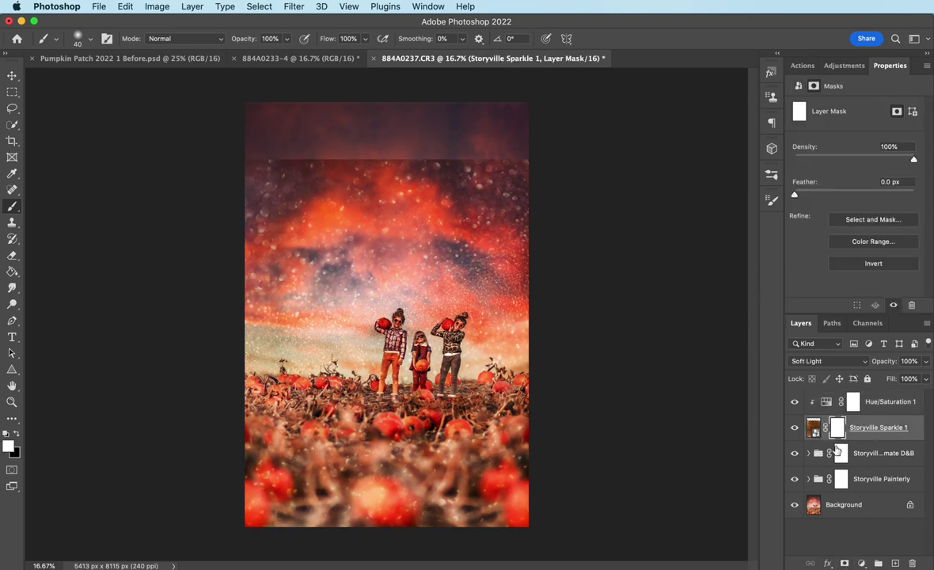
key(super+i)
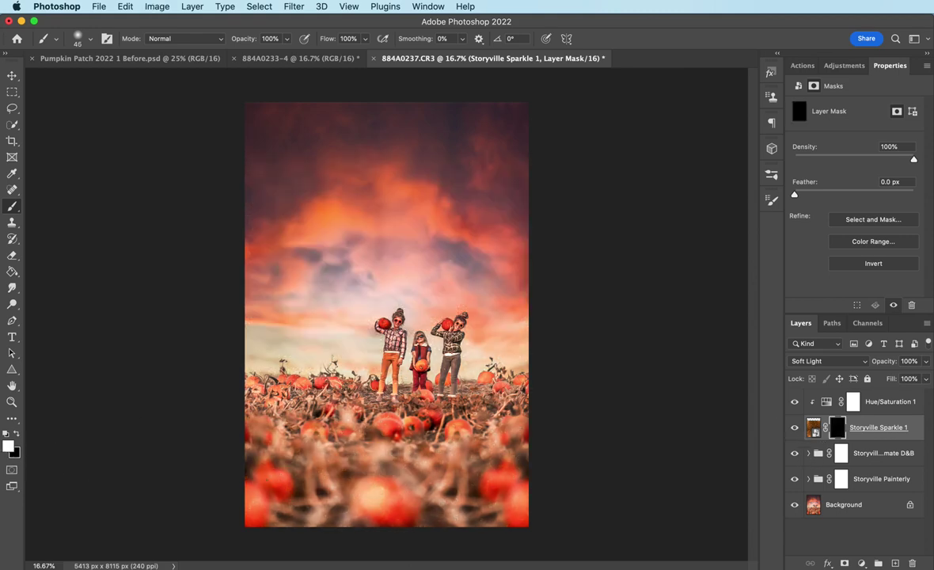
key(bracketright)
key(bracketright)
key(bracketright)
key(bracketright)
key(bracketright)
key(bracketright)
key(bracketright)
key(bracketright)
key(bracketright)
key(bracketright)
key(bracketright)
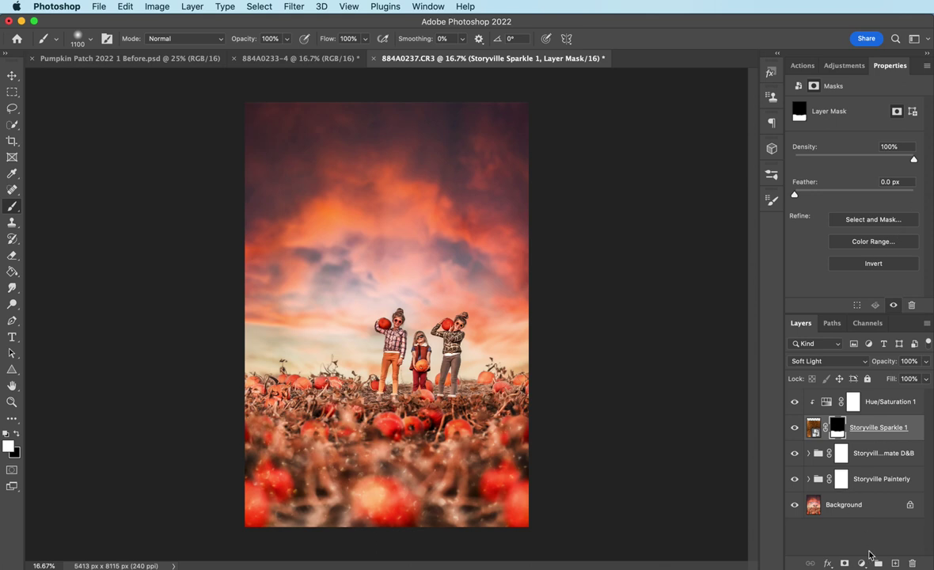
click(794, 427)
click(794, 427)
Add a new unclipped empty layer above Hue/Saturation 1 at the top of the stack
click(894, 563)
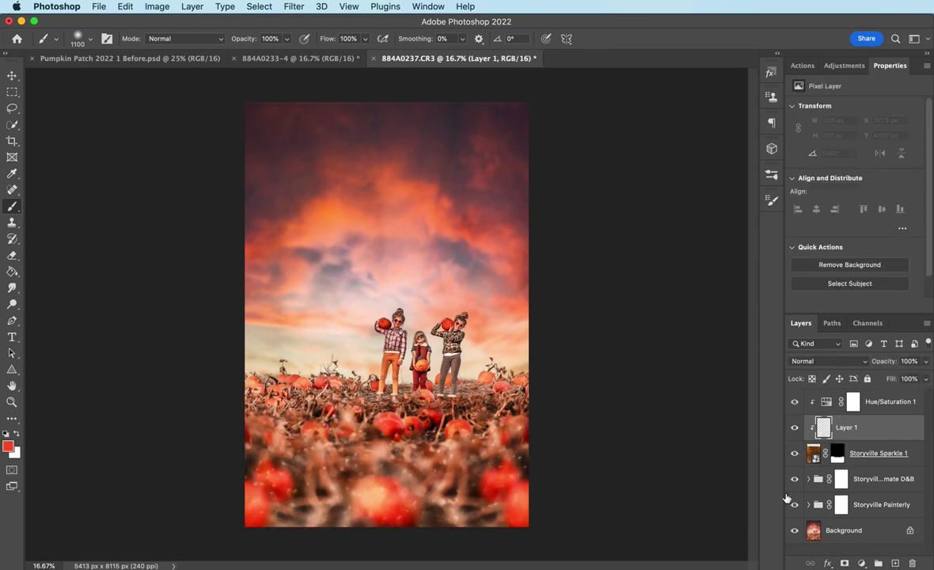
key(BackSpace)
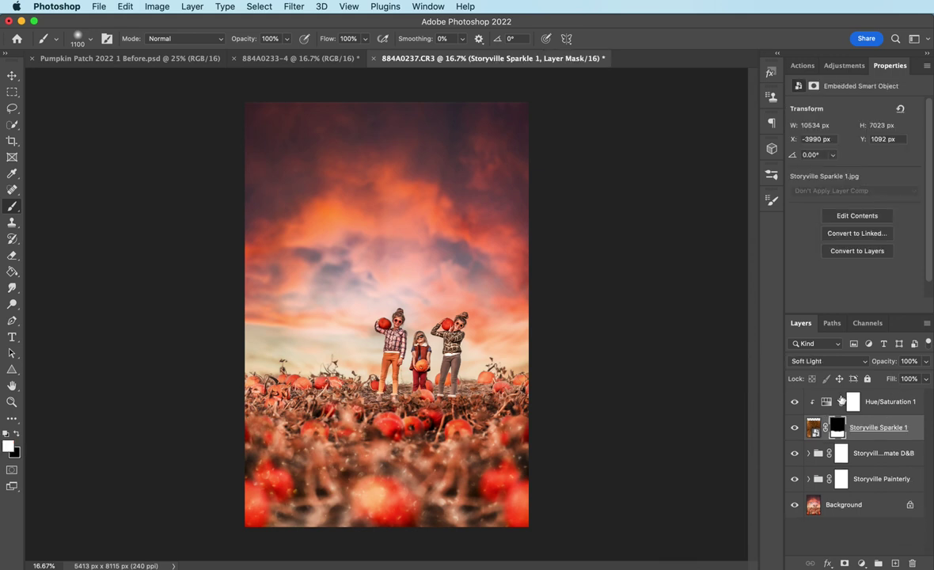
click(852, 401)
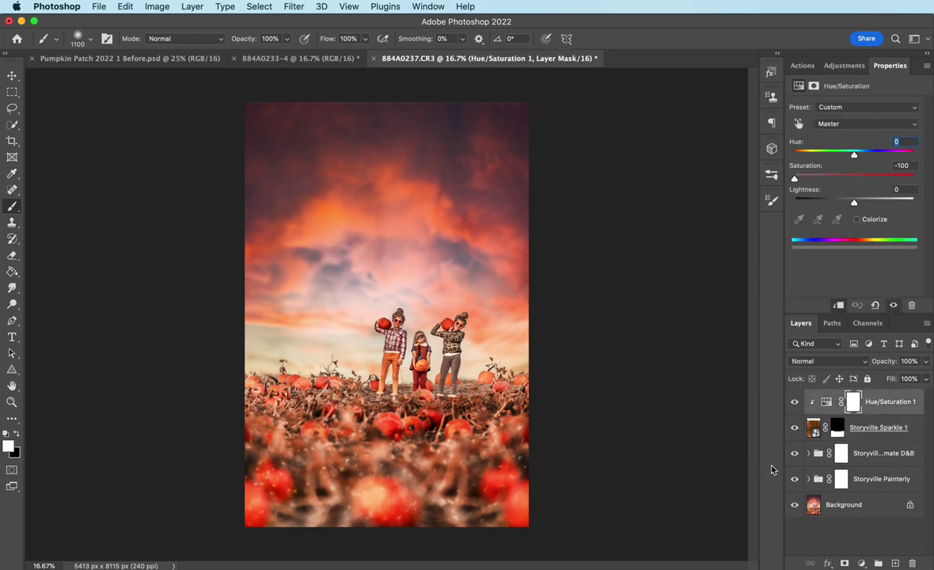
click(895, 563)
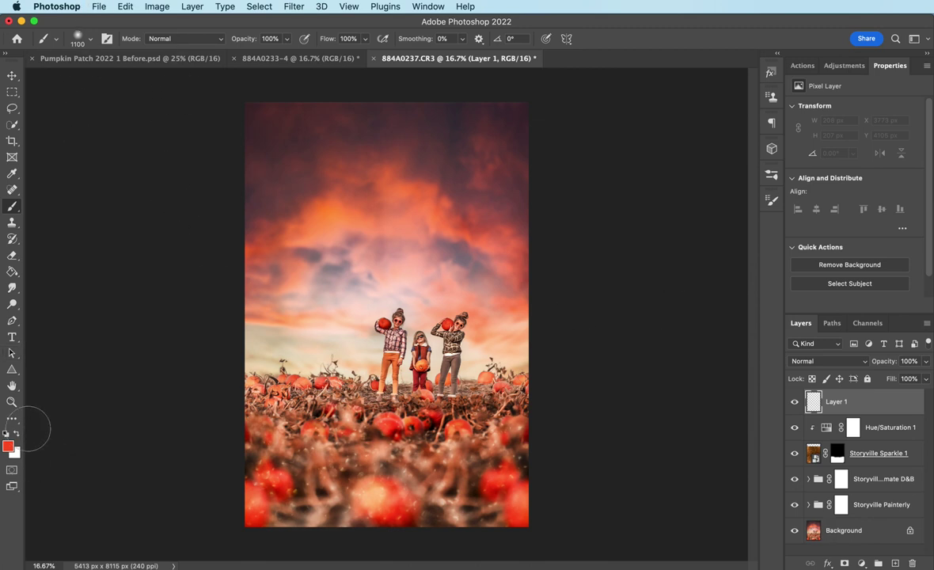
Paint white Storyville Sparkle Dust specks across the upper sky and set the layer to 80% opacity
key(x)
click(89, 38)
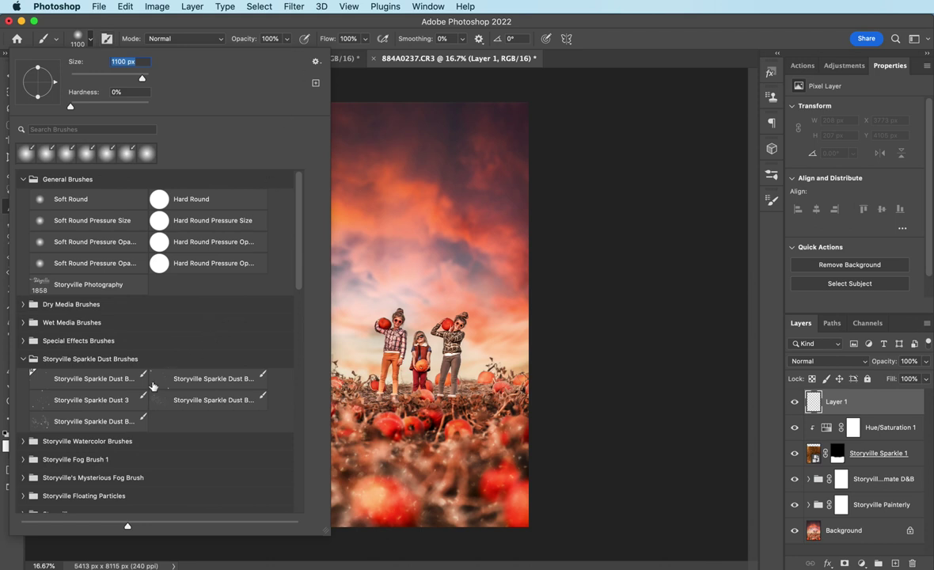
click(88, 378)
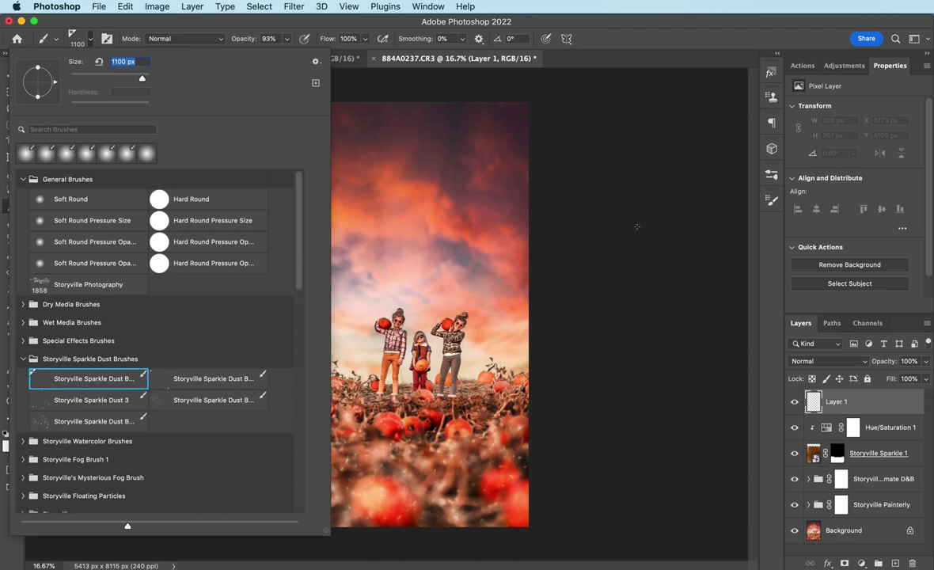
click(559, 262)
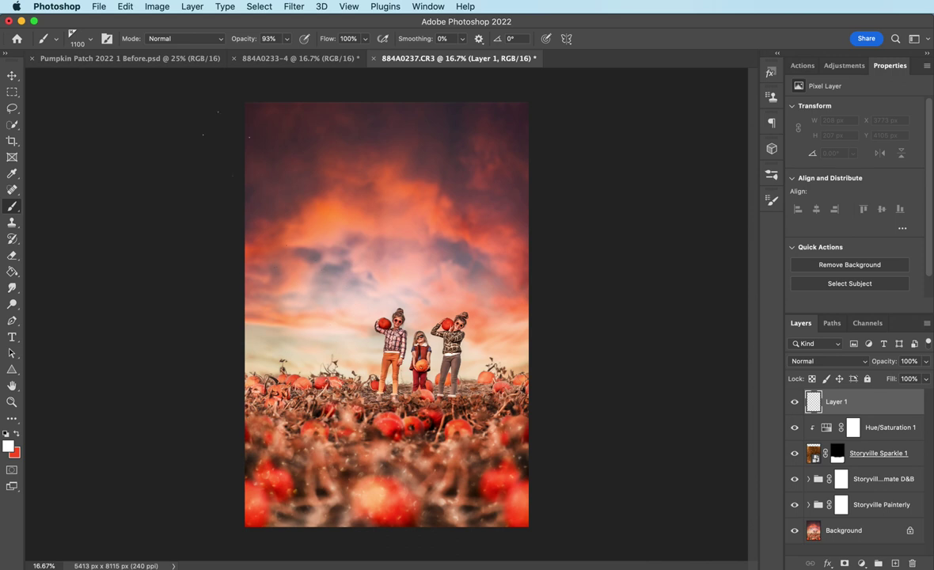
key(bracketleft)
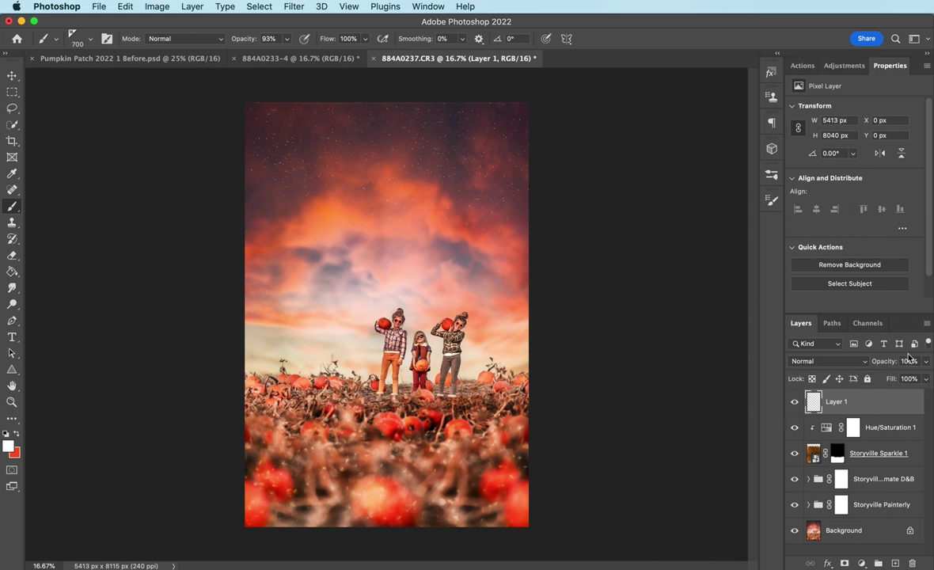
drag(892, 363, 878, 369)
key(Return)
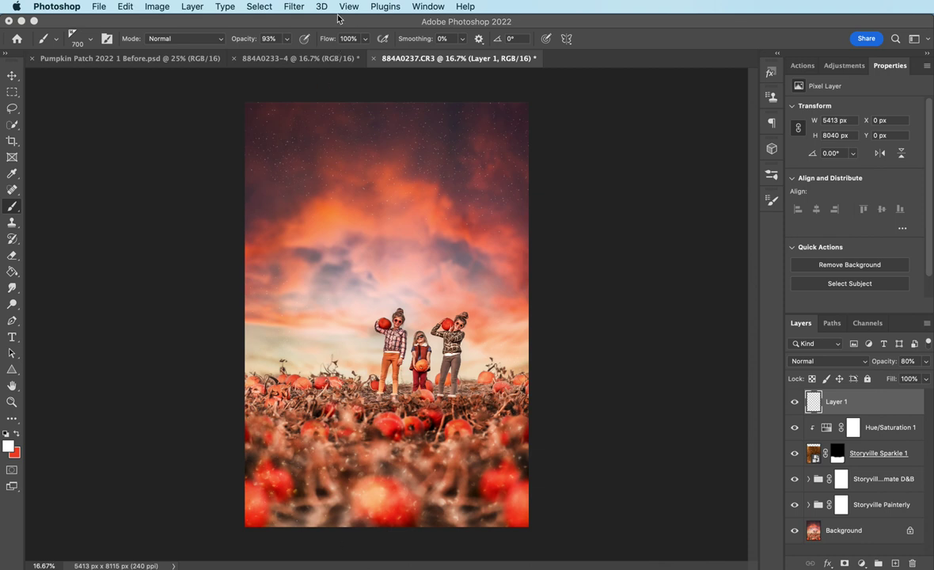
click(186, 58)
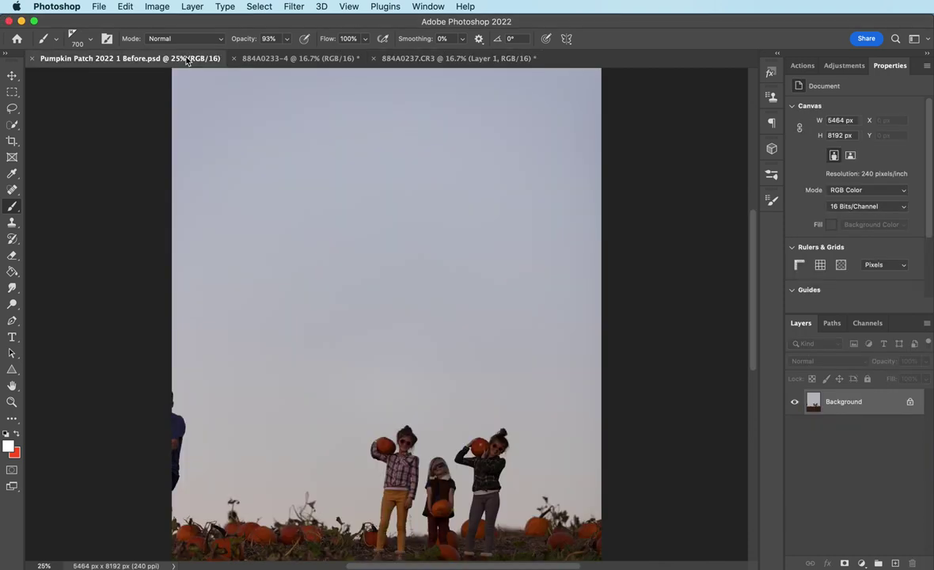
key(super+minus)
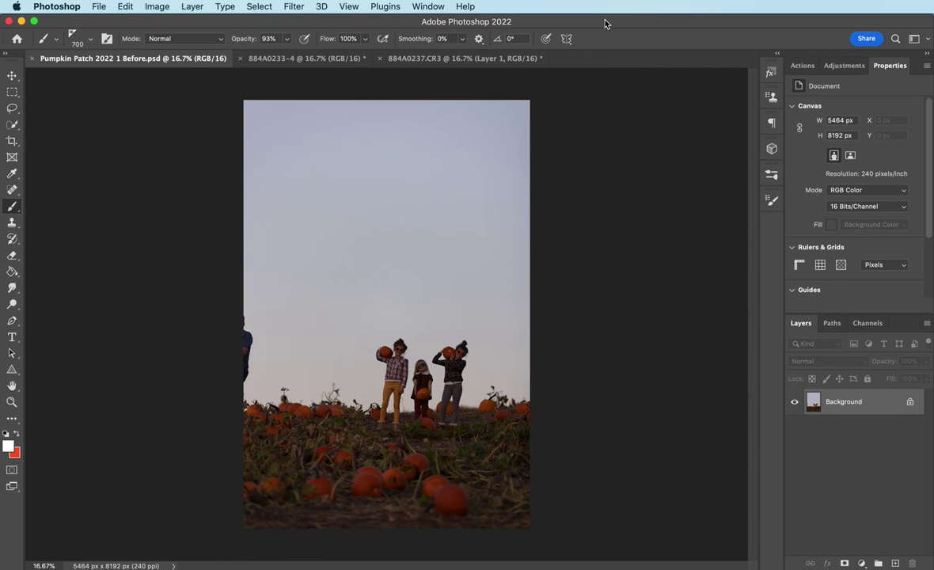
click(510, 59)
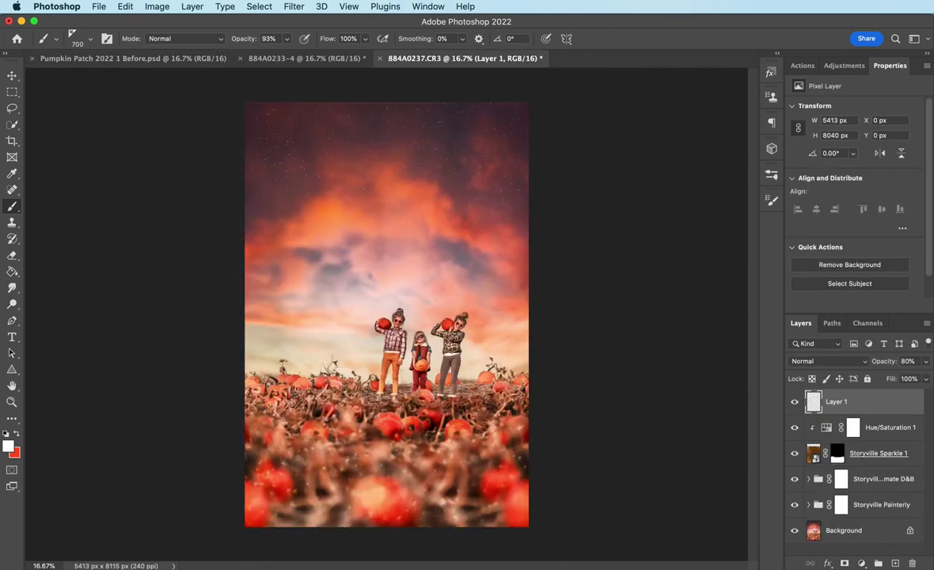